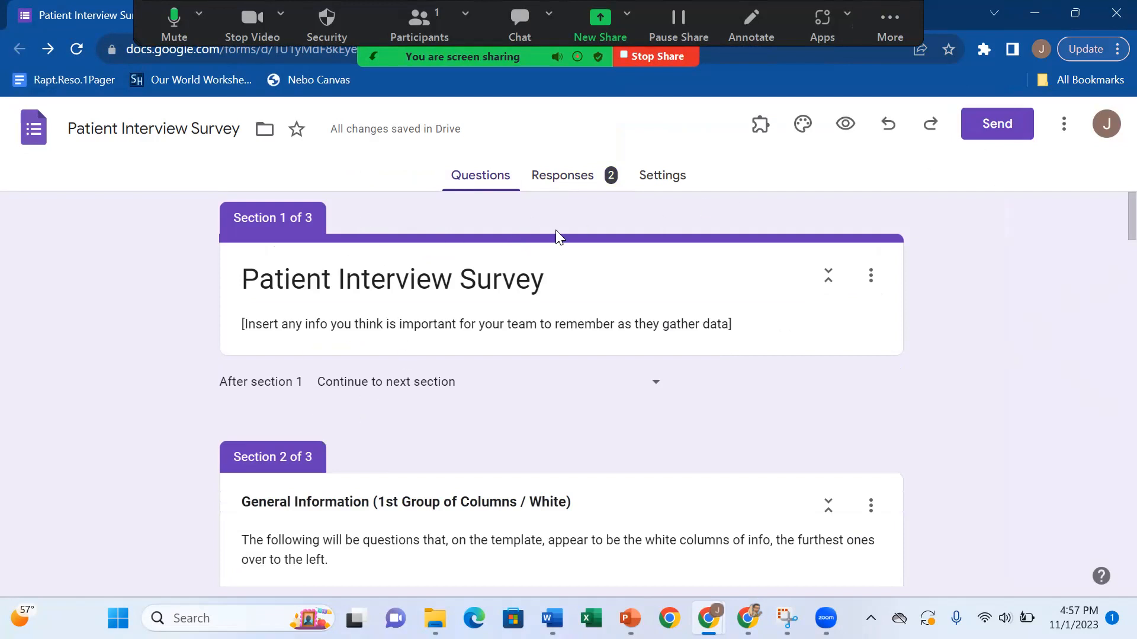
- Review the survey's title, its description for team notes, and the General Information section heading
scroll(939, 278, "down", 5)
scroll(938, 277, "up", 4)
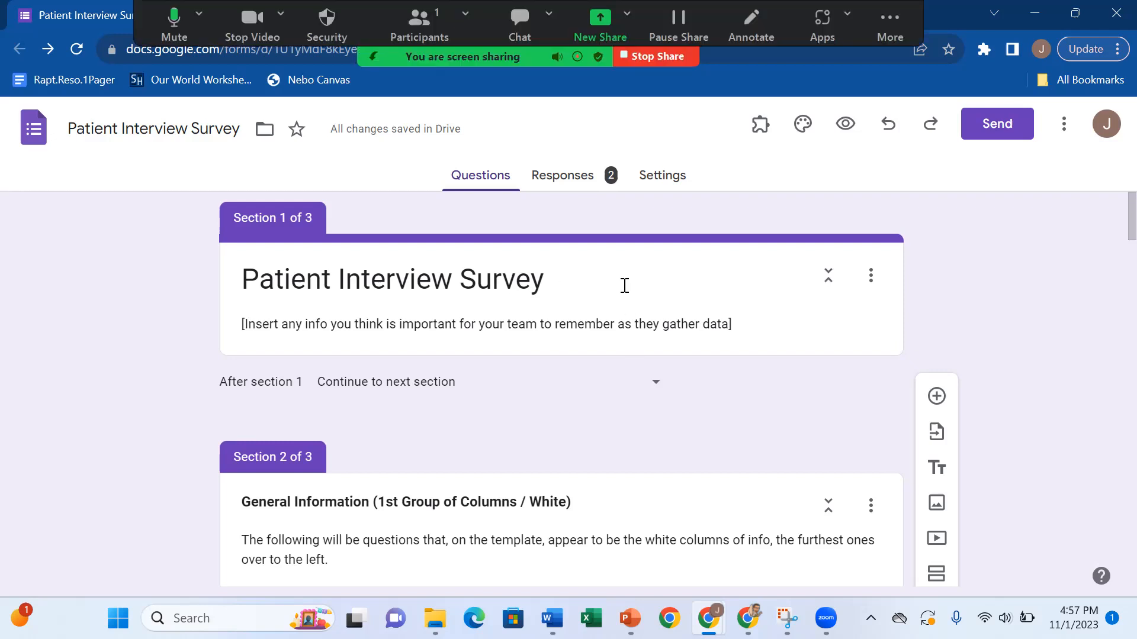
left_click(563, 283)
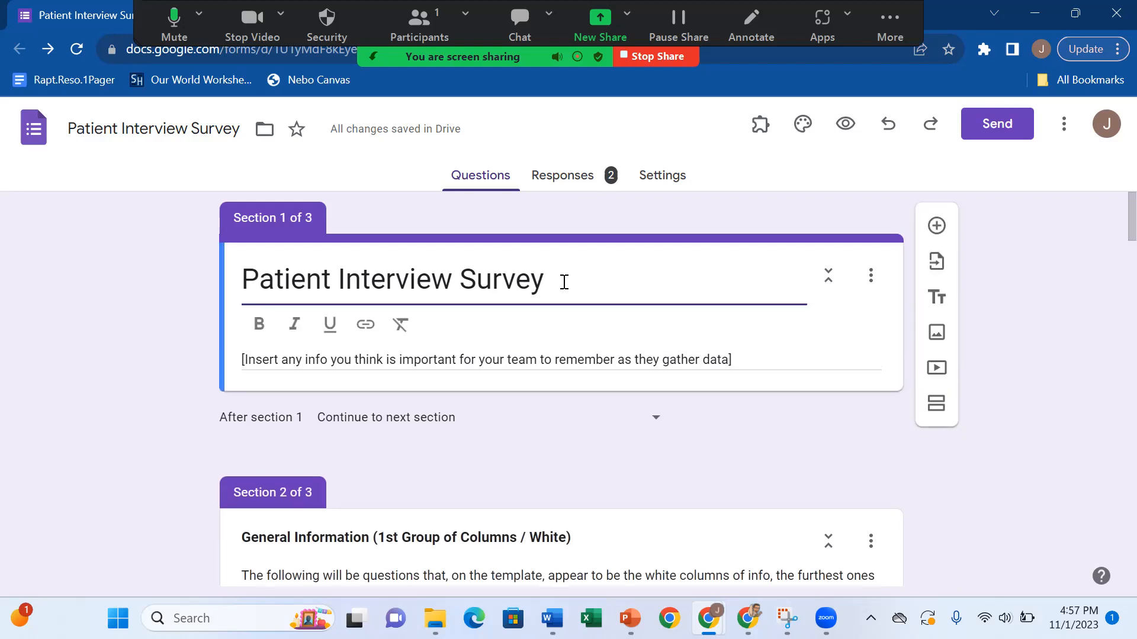
triple_click(599, 357)
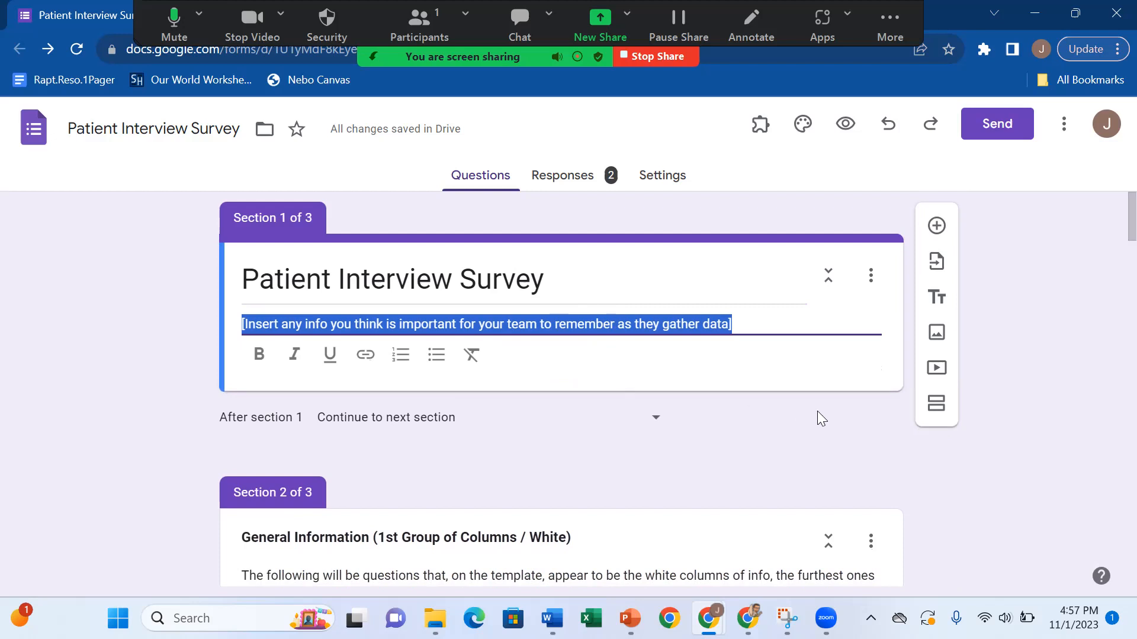
left_click(1033, 359)
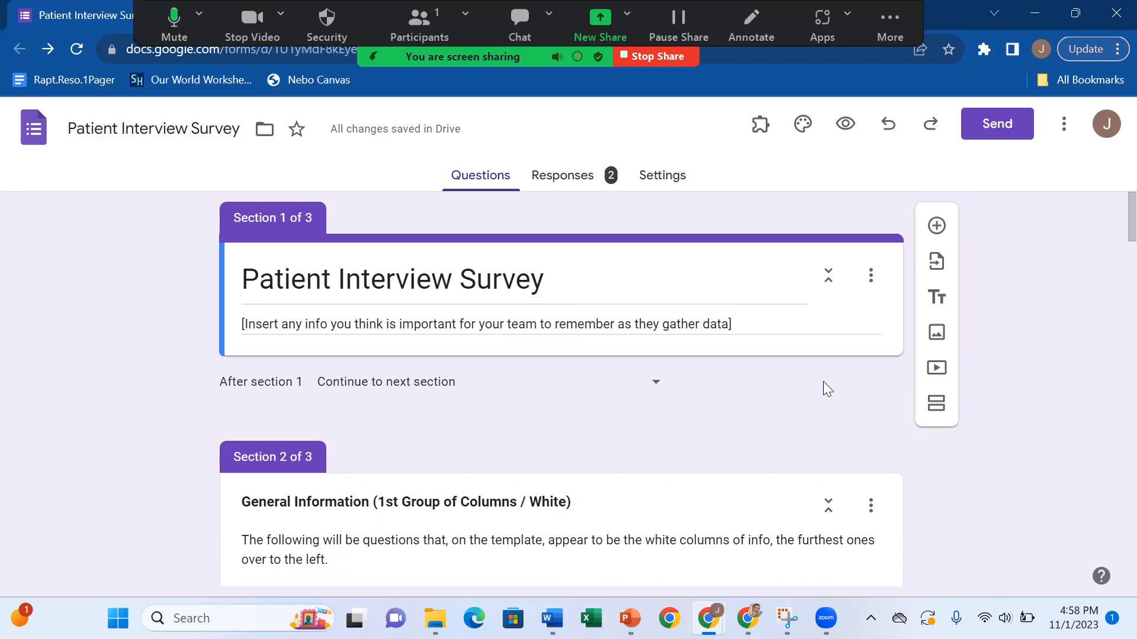
scroll(779, 410, "down", 3)
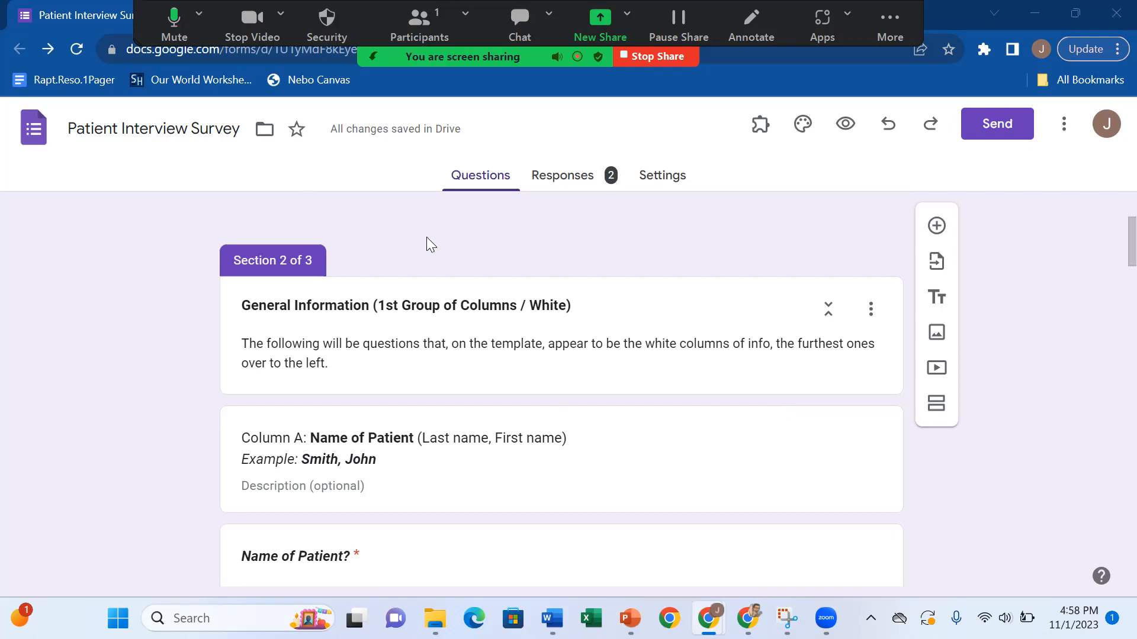
- Switch to the Patient Interview Spreadsheet-2.xlsx preview in Canvas and compare its white general-information columns with Section 2 of the survey
left_click(825, 618)
key("alt+Tab")
key("alt+Tab")
key("alt+Tab")
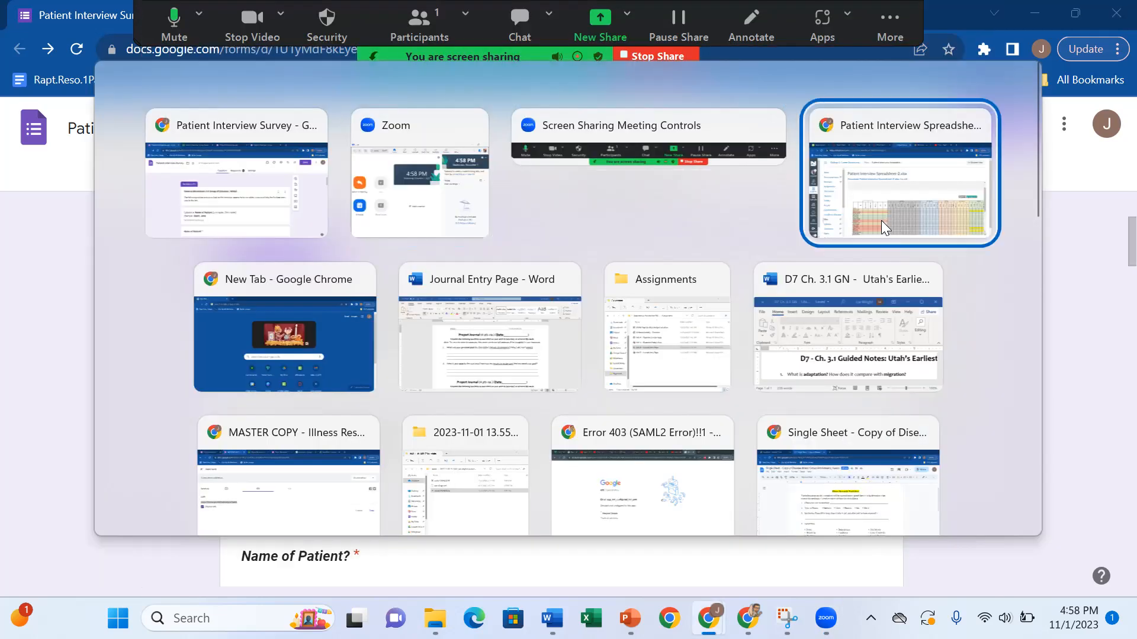
scroll(605, 310, "down", 1)
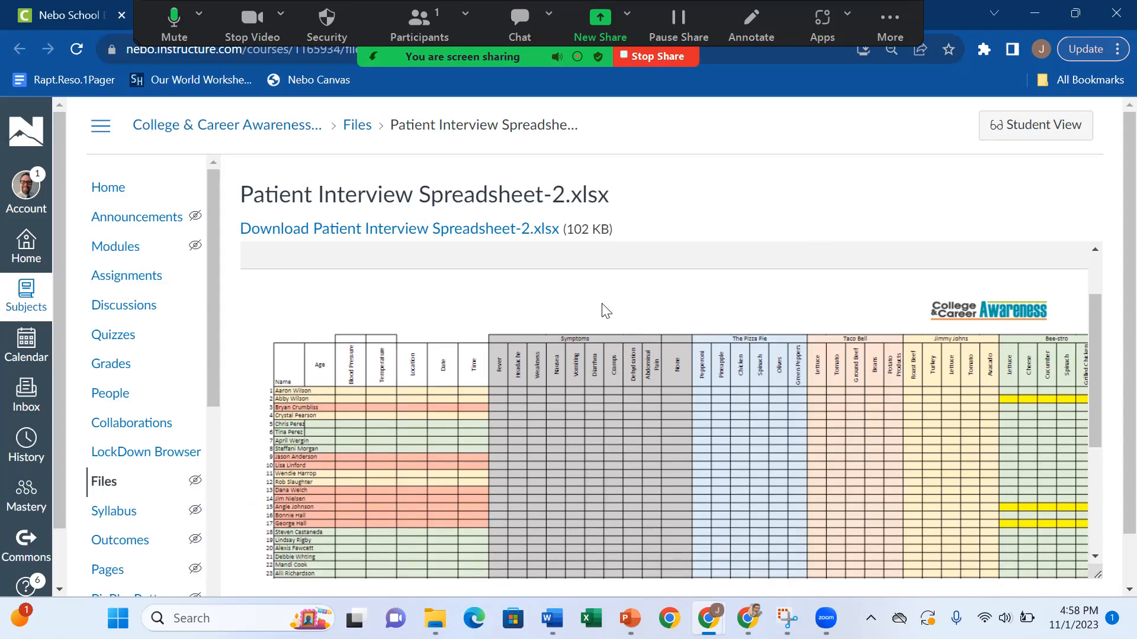
scroll(604, 309, "down", 2)
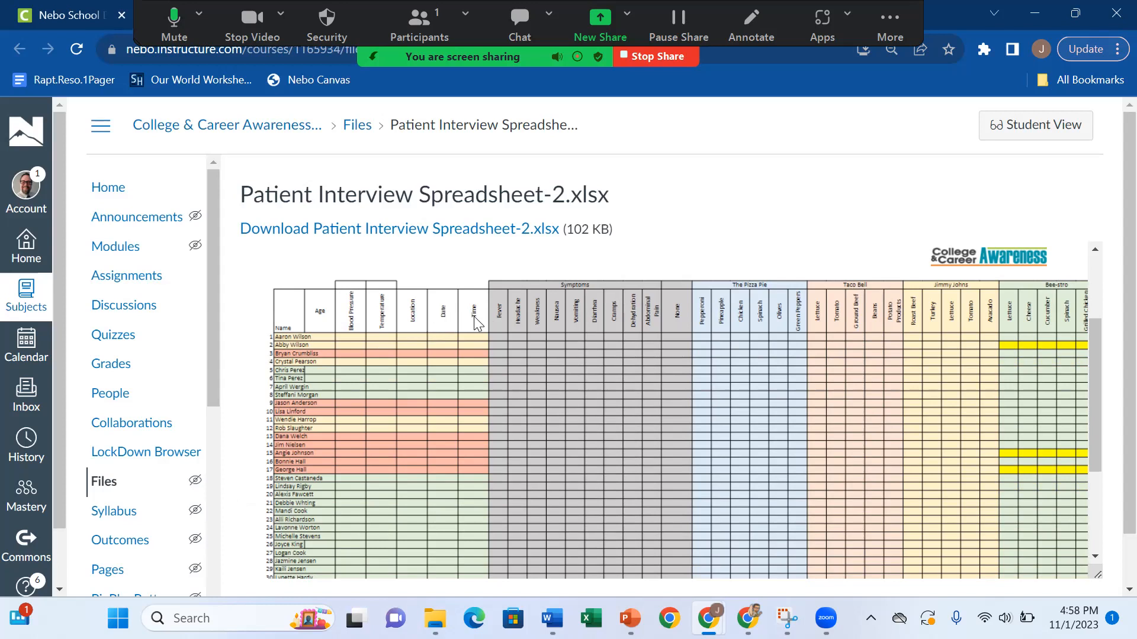
key("alt+Tab")
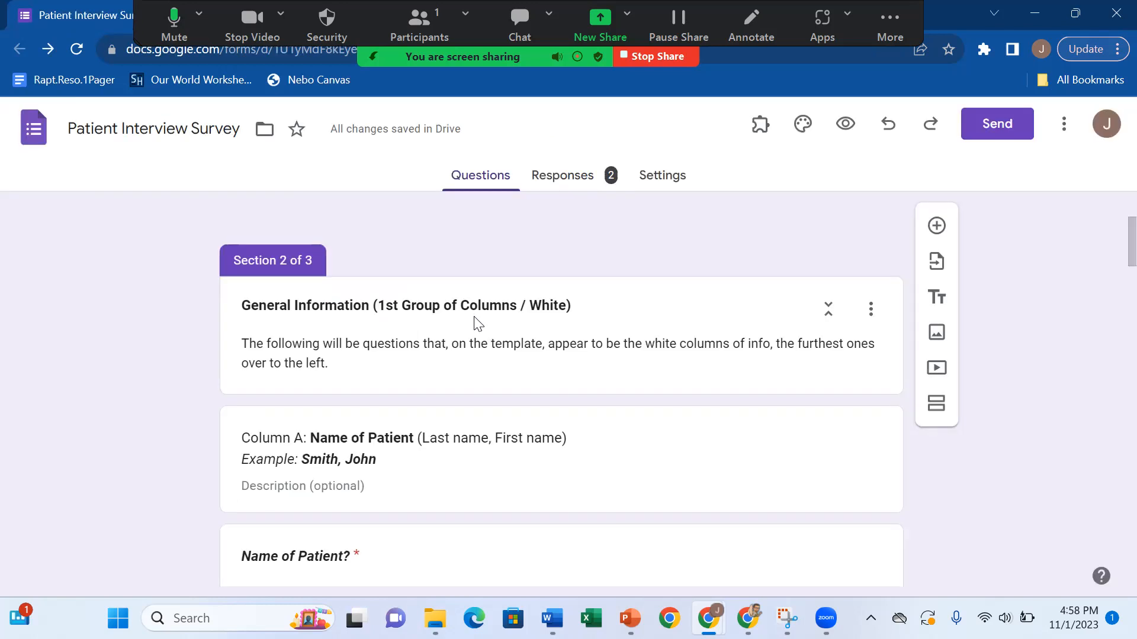
key("alt+Tab")
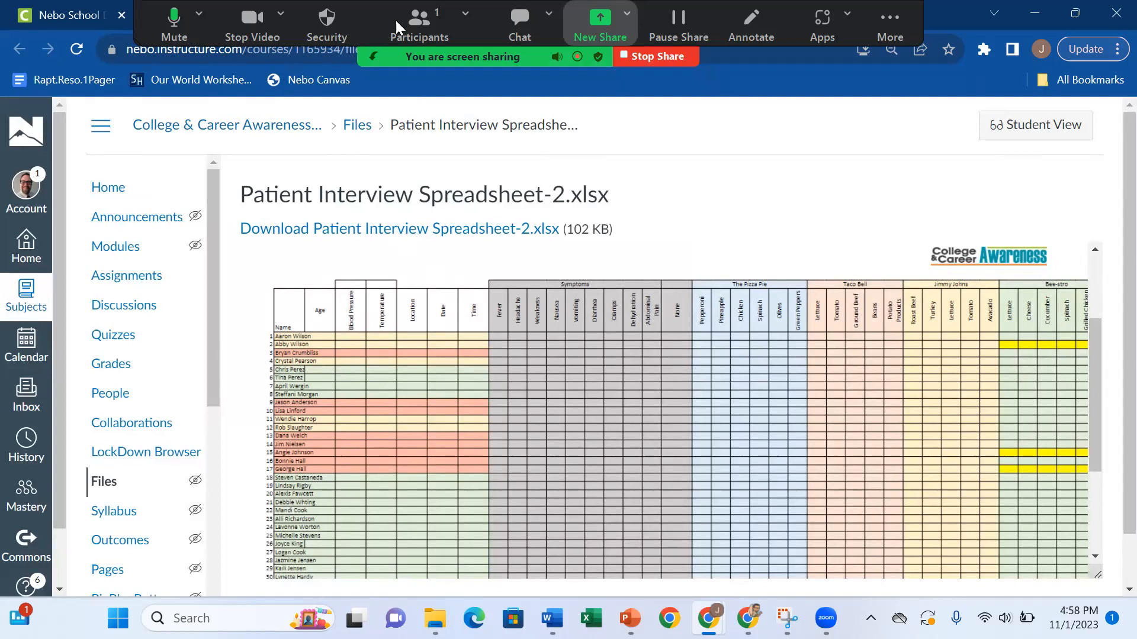
- Open the That's Sick assignment page and examine the patient case descriptions for age, blood pressure, temperature, symptoms and meals
left_click(464, 8)
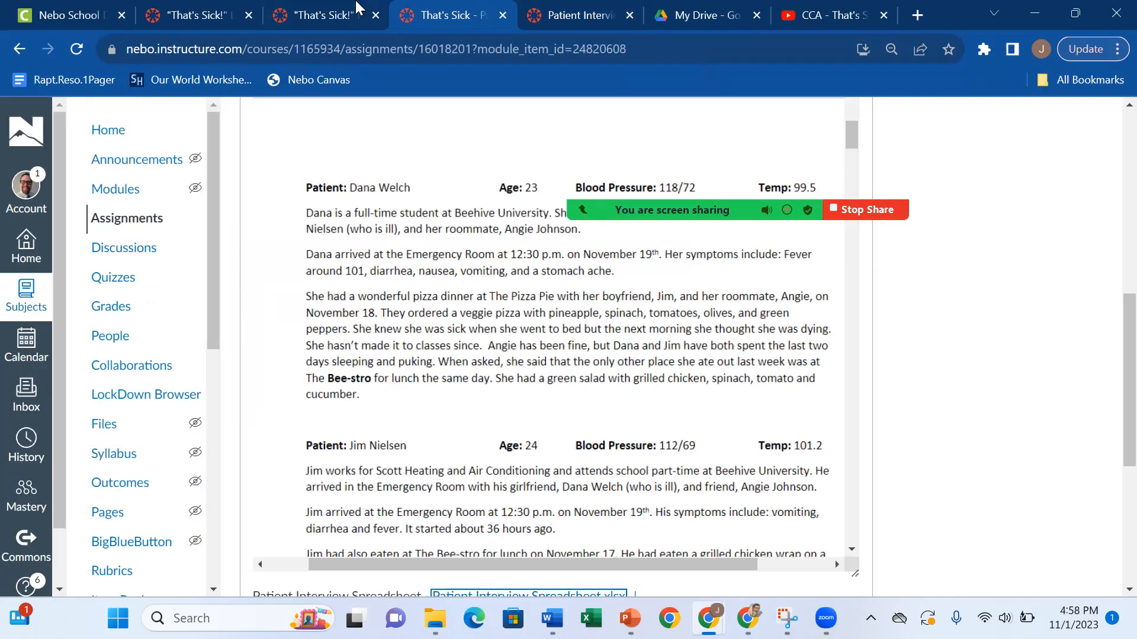
scroll(468, 223, "up", 10)
scroll(469, 222, "up", 5)
scroll(469, 222, "down", 12)
scroll(470, 223, "down", 5)
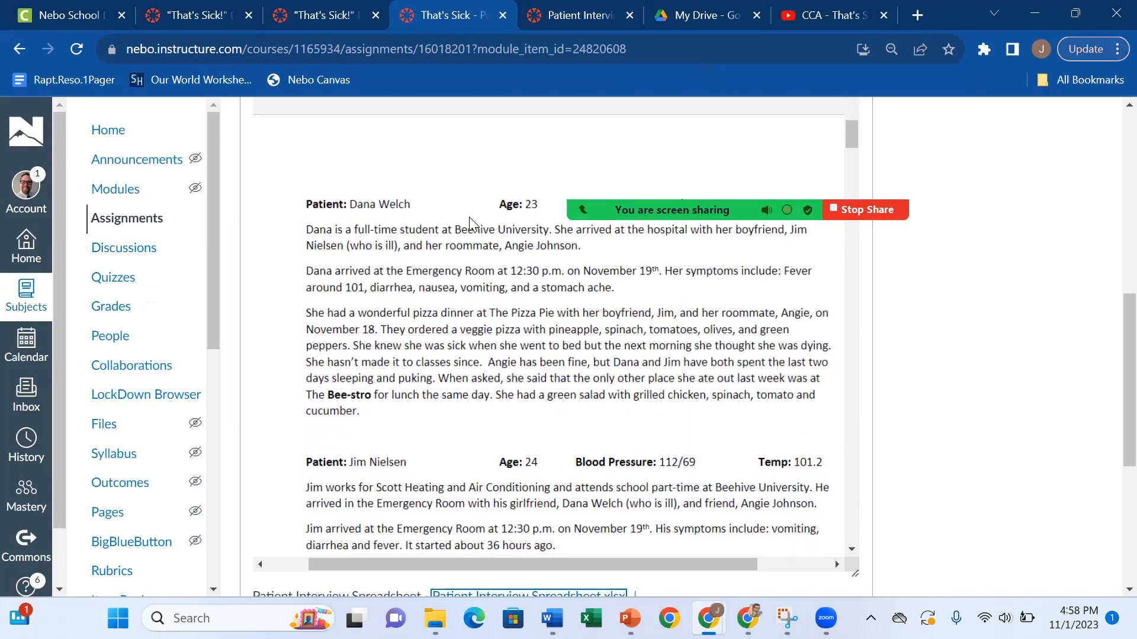
scroll(469, 216, "right", 1)
scroll(827, 327, "down", 1)
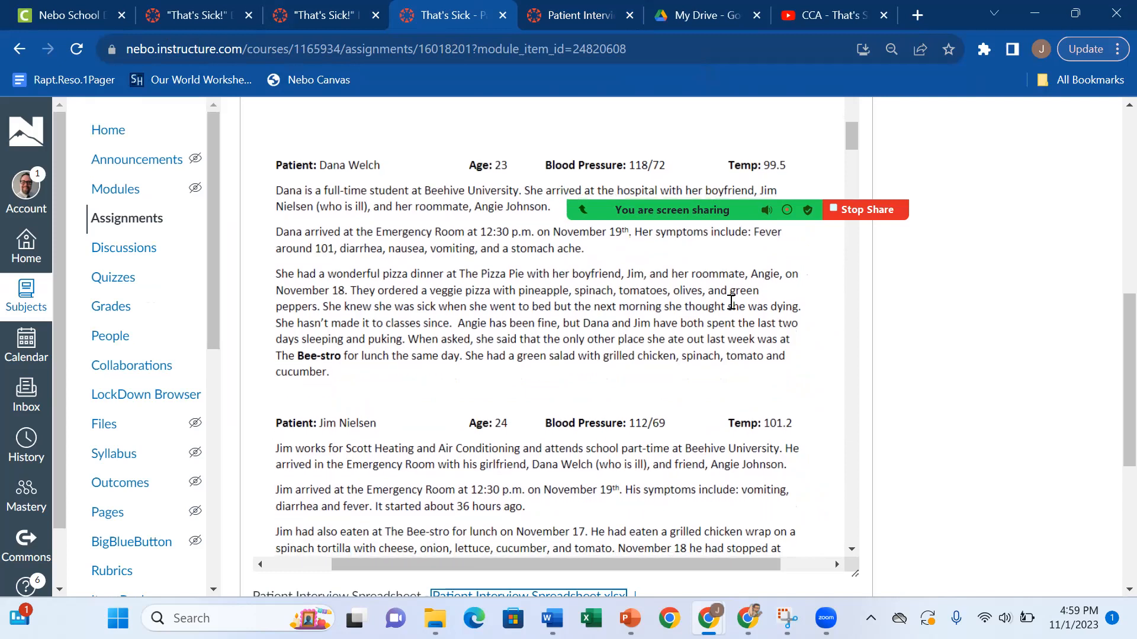
left_click(413, 271)
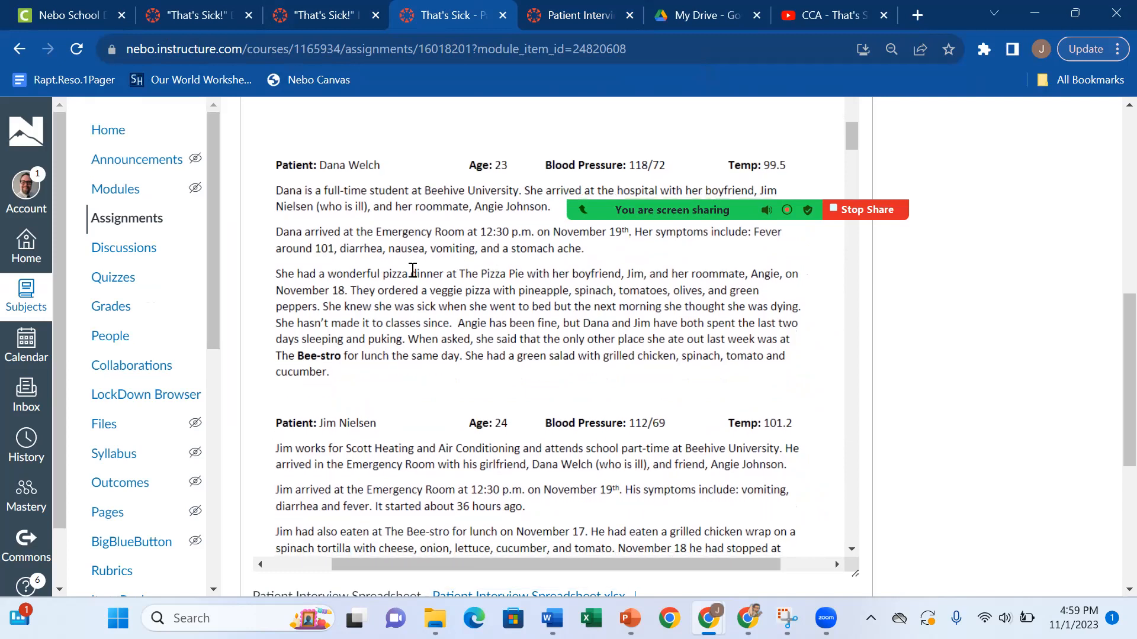
- Return to the survey form, add a title and description block below the Column A heading, and delete that block
key("alt+Tab")
key("alt+Tab")
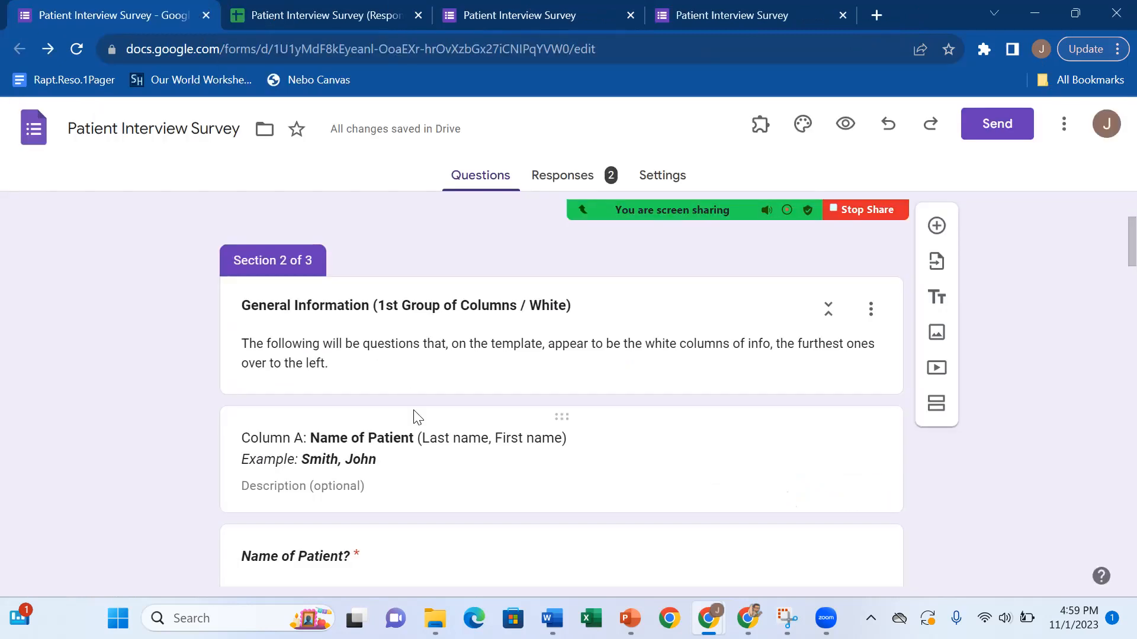
scroll(445, 460, "down", 1)
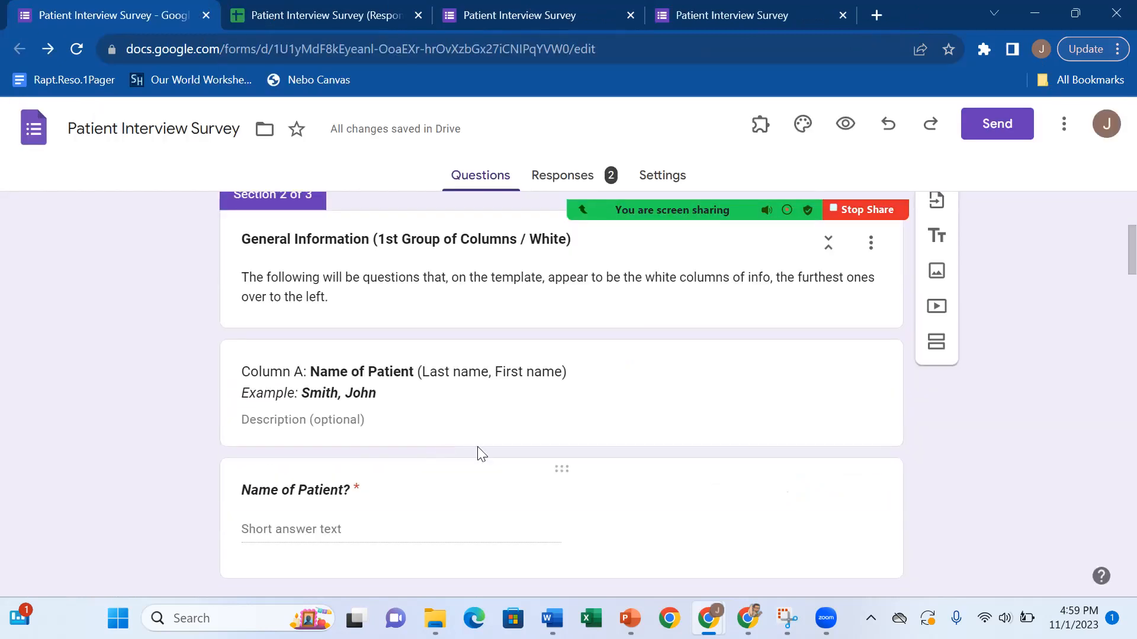
left_click(691, 399)
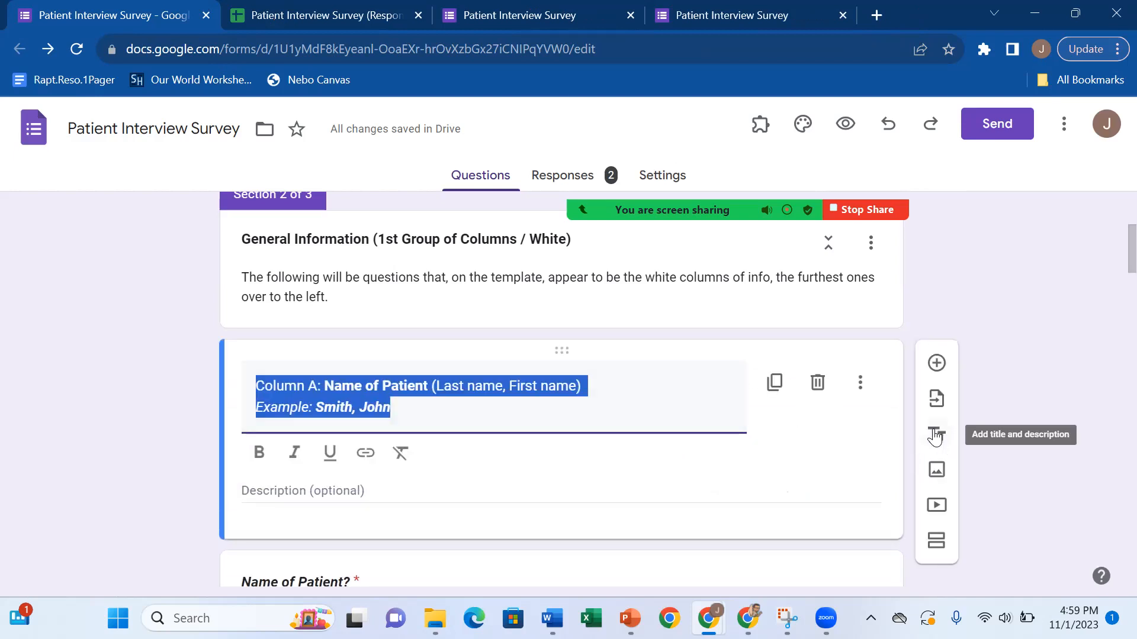
left_click(936, 437)
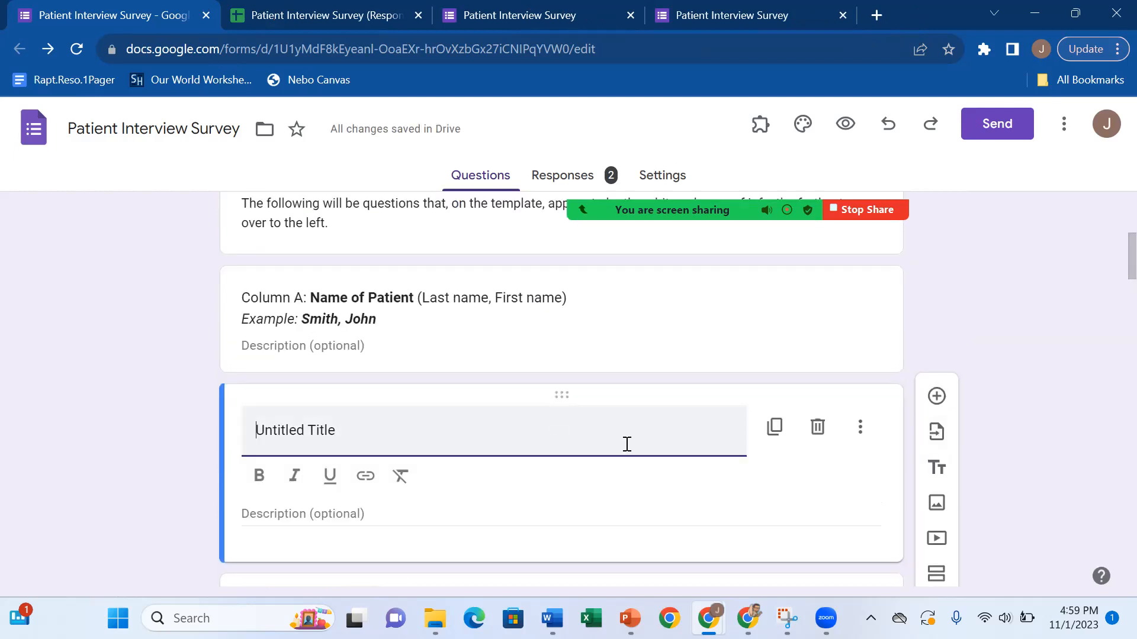
left_click(829, 430)
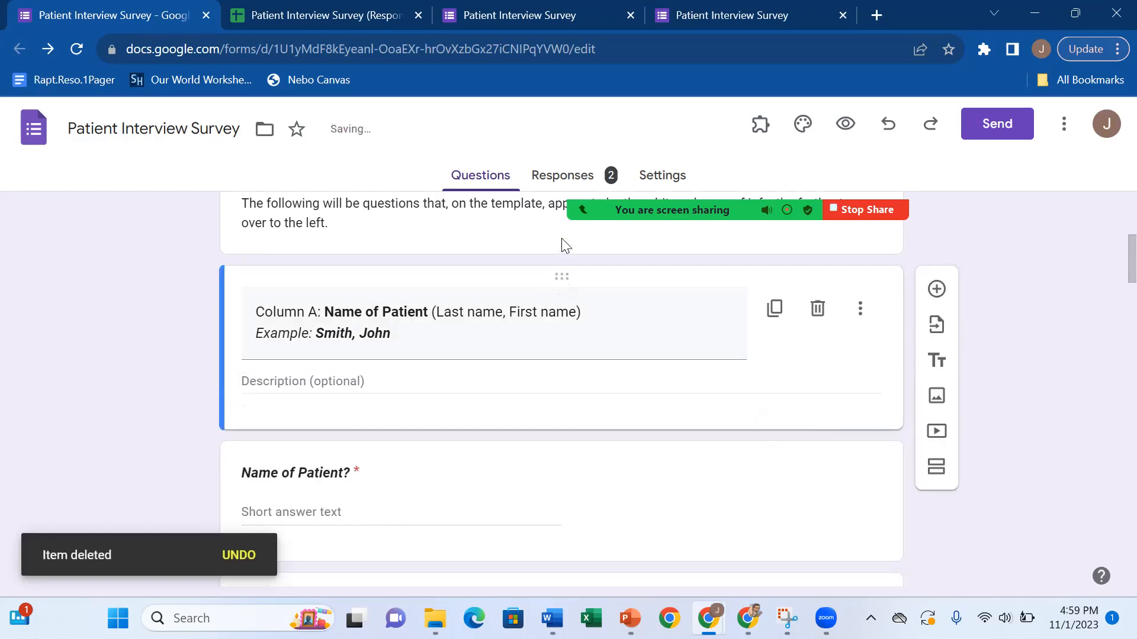
- Compare the survey's response summary with the question columns in the linked responses spreadsheet
left_click(554, 181)
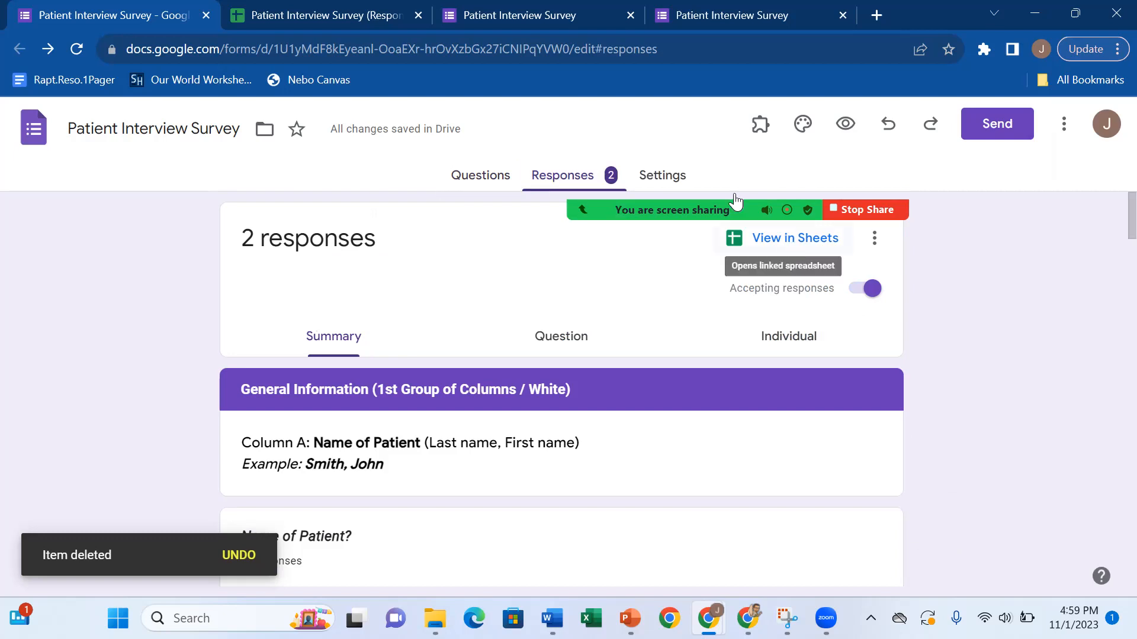
left_click(541, 8)
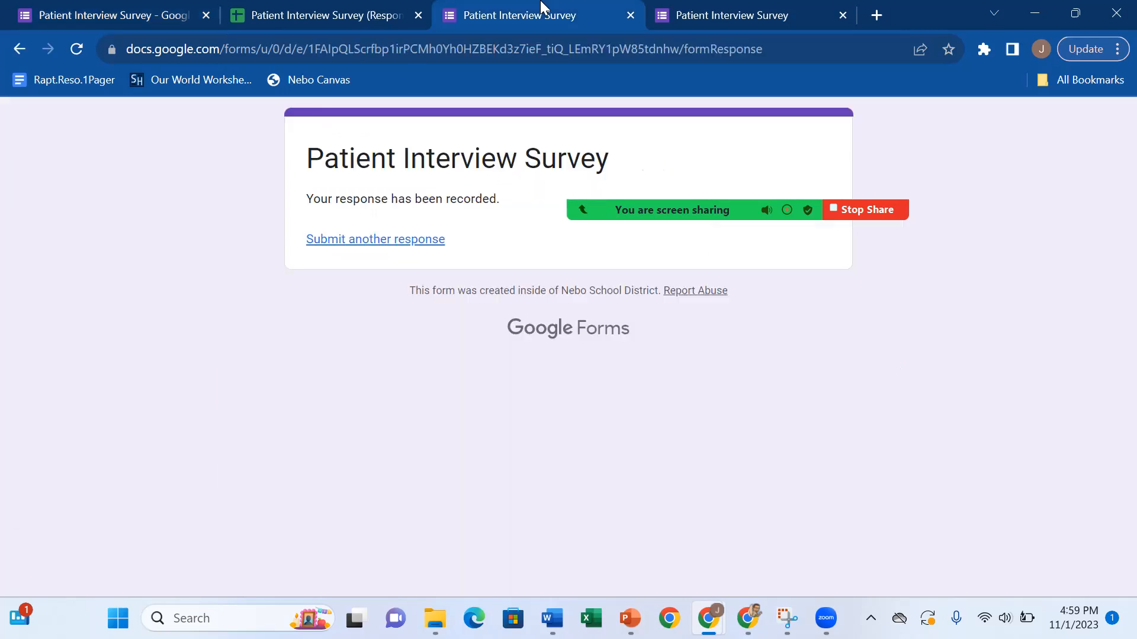
left_click(292, 8)
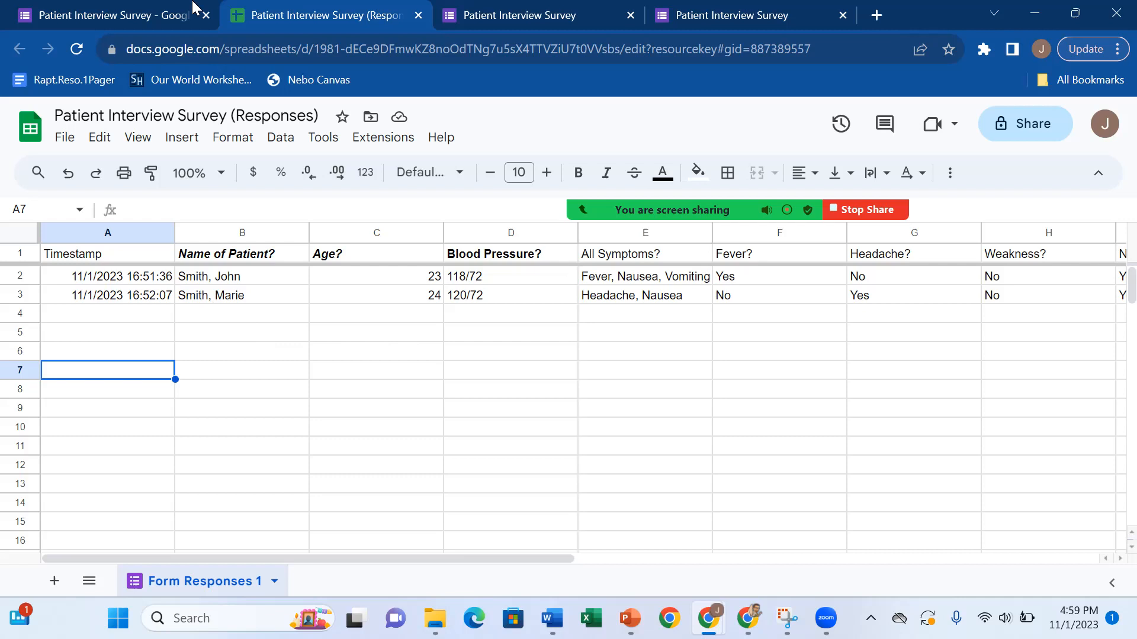
left_click(139, 8)
scroll(490, 414, "down", 3)
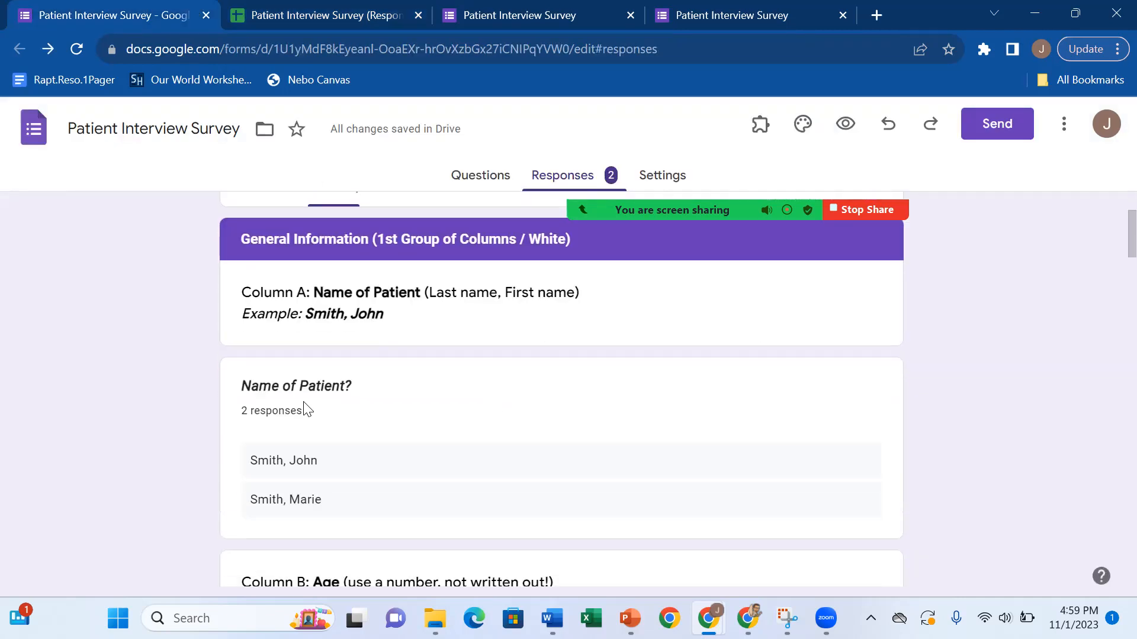
left_click(316, 7)
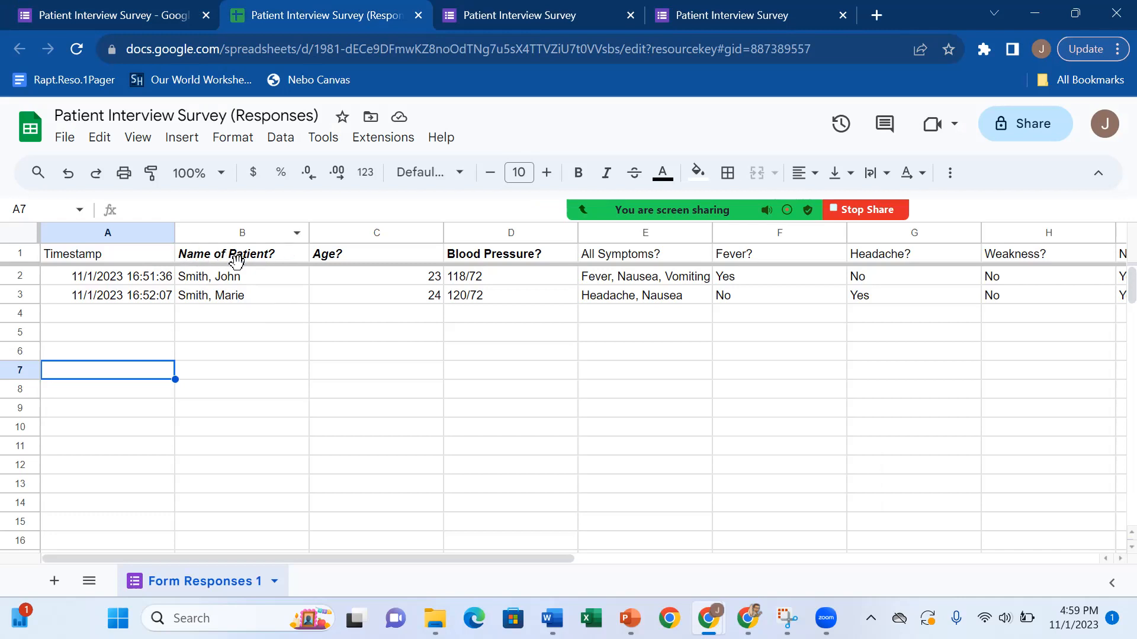
left_click(139, 11)
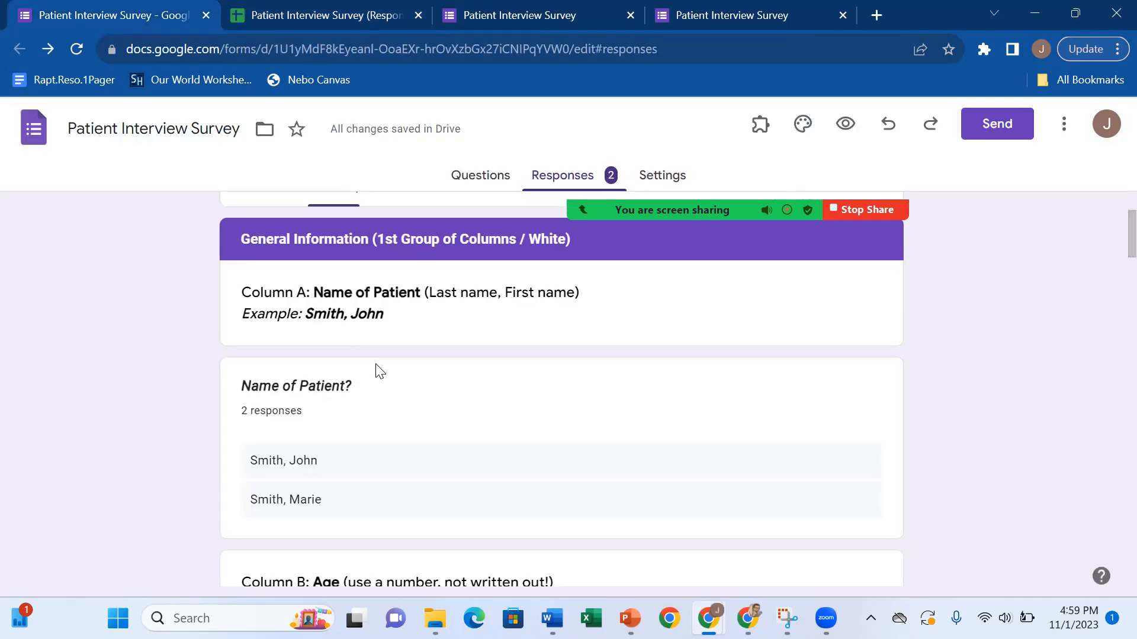
left_click(240, 7)
left_click(183, 8)
left_click(518, 9)
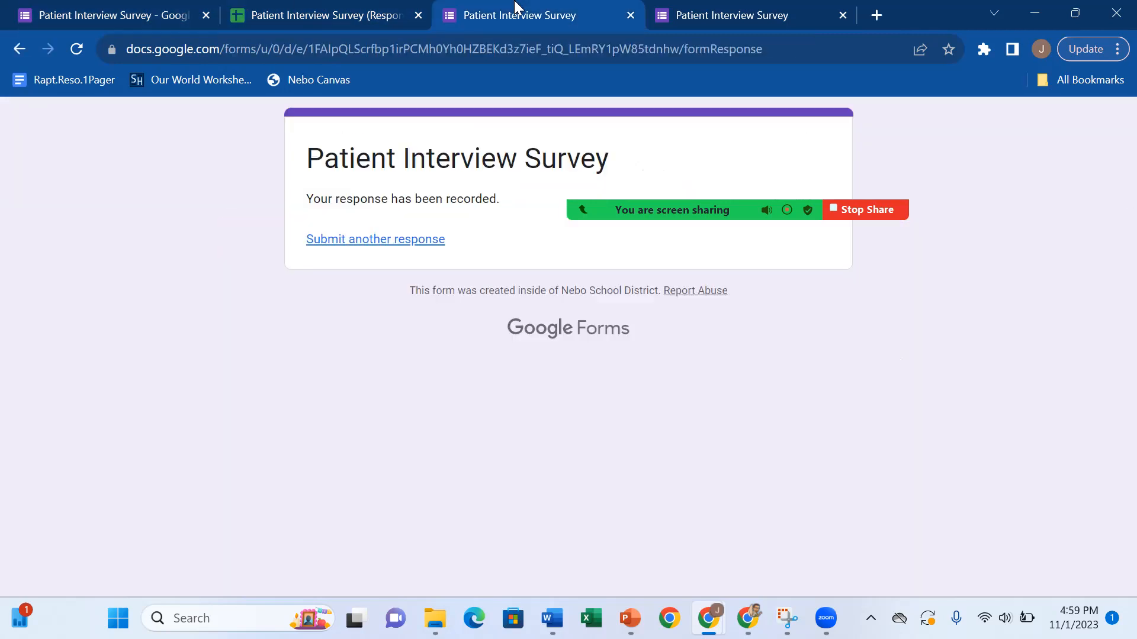
left_click(687, 9)
left_click(168, 8)
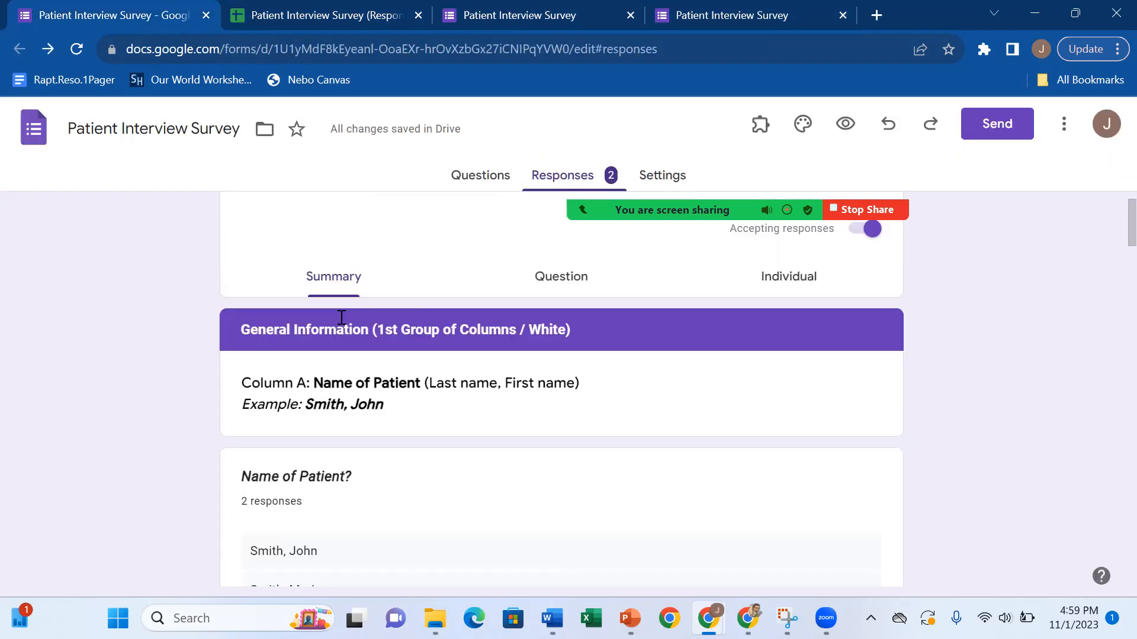
- Add a second, non-bold italic line "(last name, first name)" to the "Name of Patient?" question in the survey's question editor
left_click(463, 186)
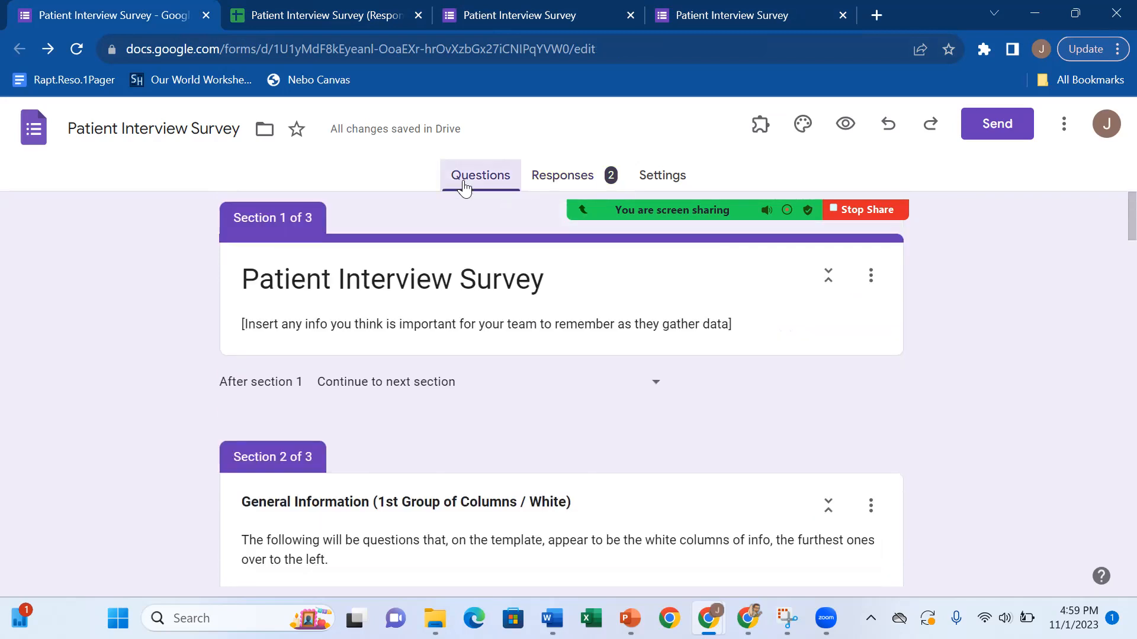
scroll(433, 365, "down", 8)
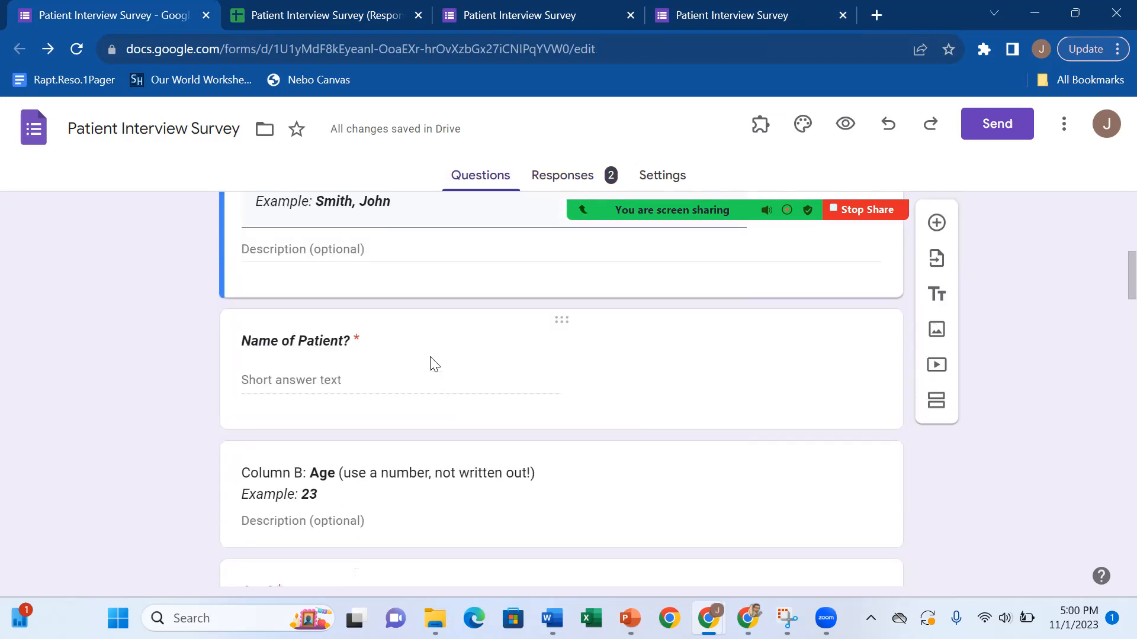
left_click(431, 362)
left_click(417, 304)
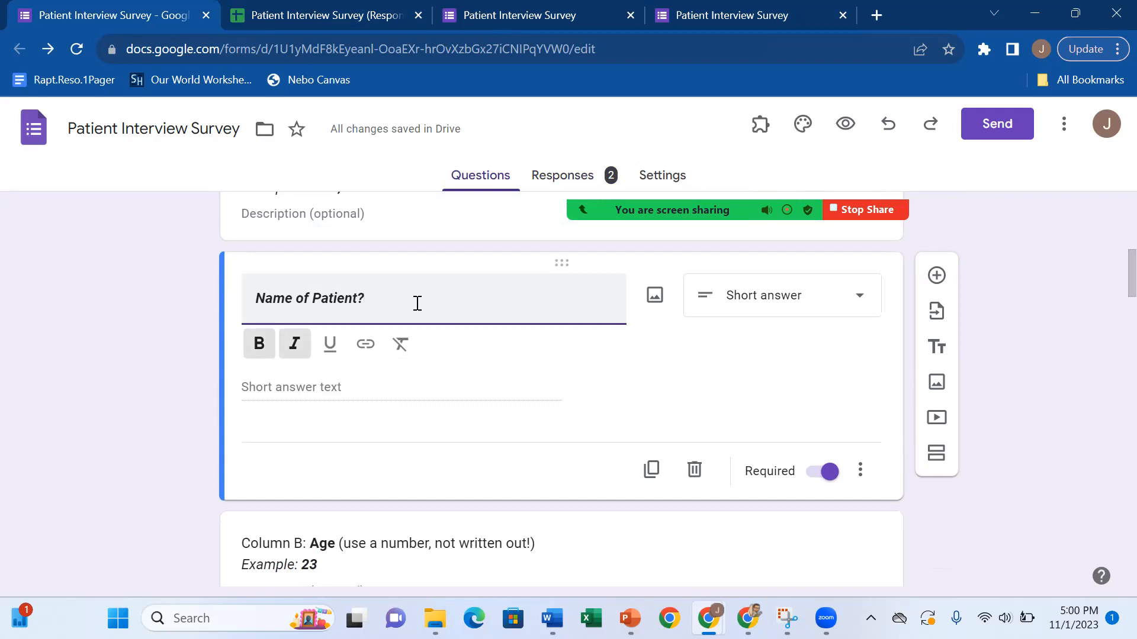
key("Return")
key("ctrl+b")
type("(last name,")
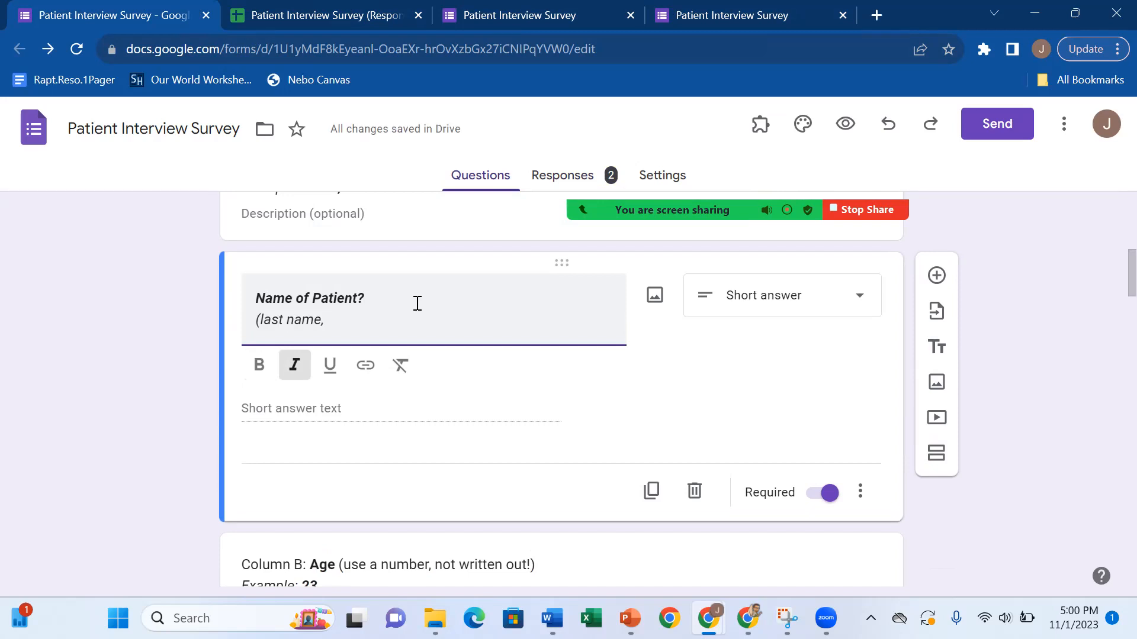
type(" first name)")
left_click(991, 364)
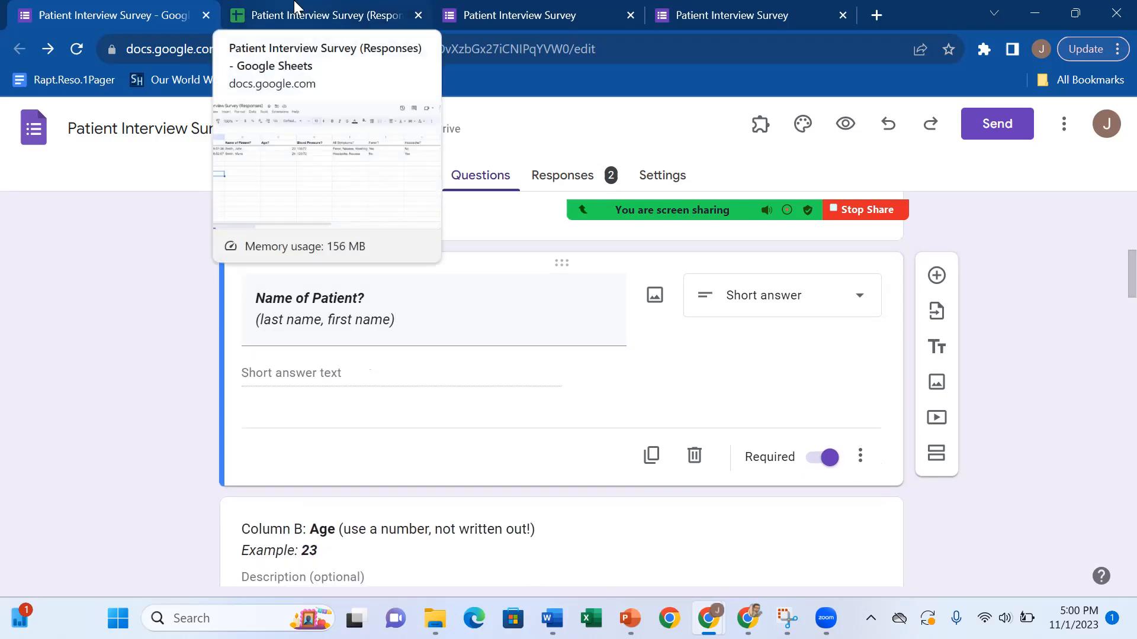
- Check the patient name column's header in the linked responses spreadsheet, and return to Section 2 of the survey form
left_click(294, 7)
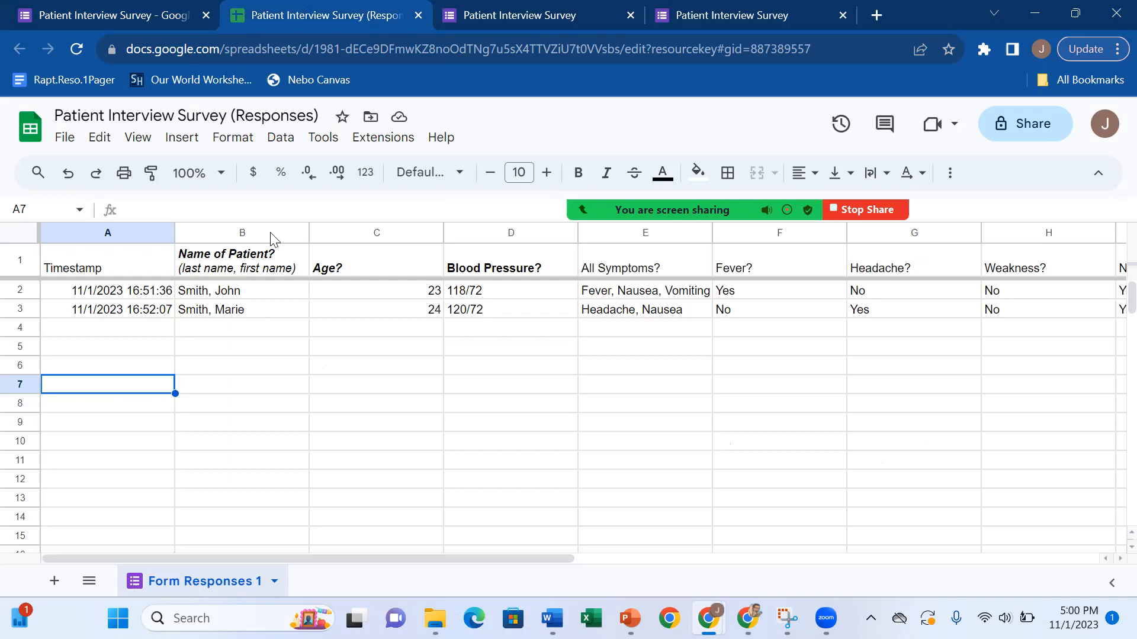
left_click(142, 7)
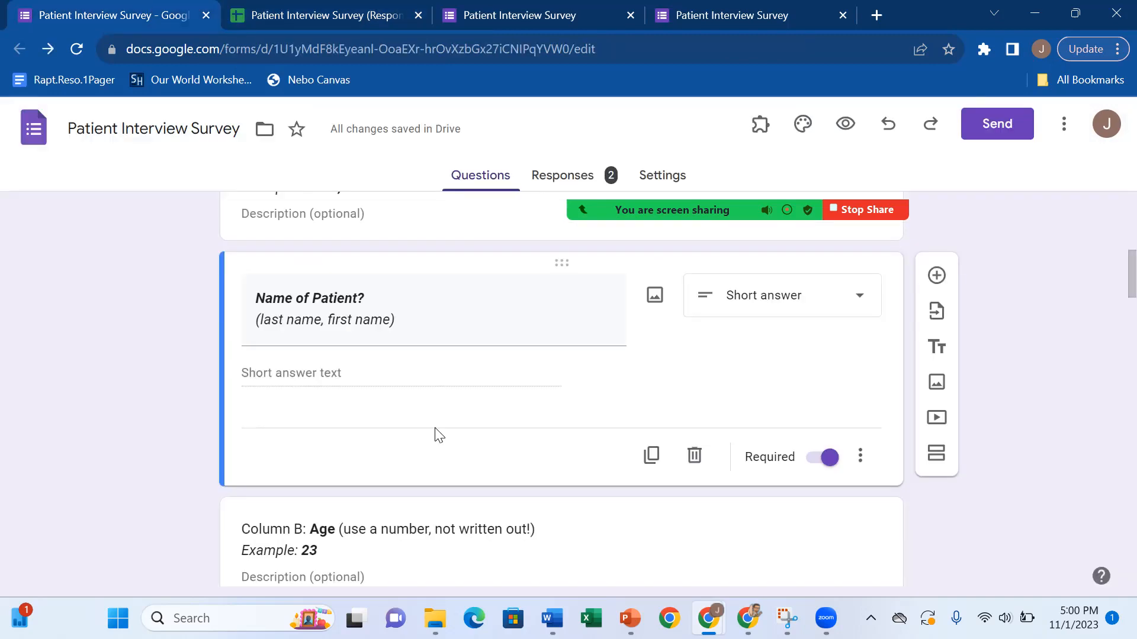
scroll(437, 434, "up", 4)
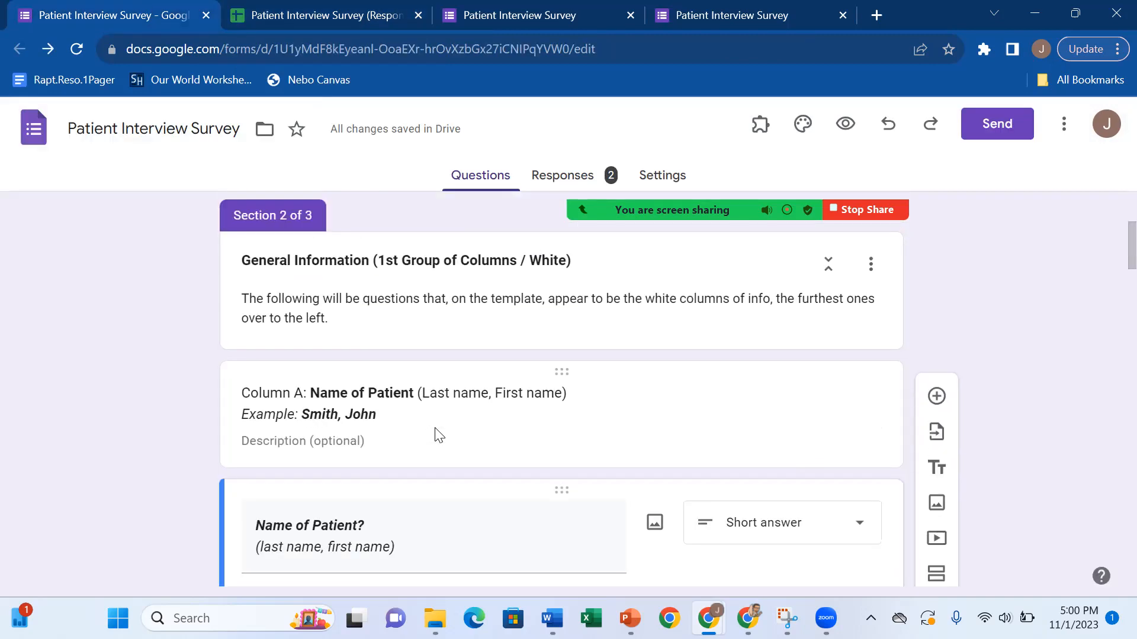
- Copy the italic example line from the Column A heading block in Section 2 and delete that block
scroll(438, 432, "down", 2)
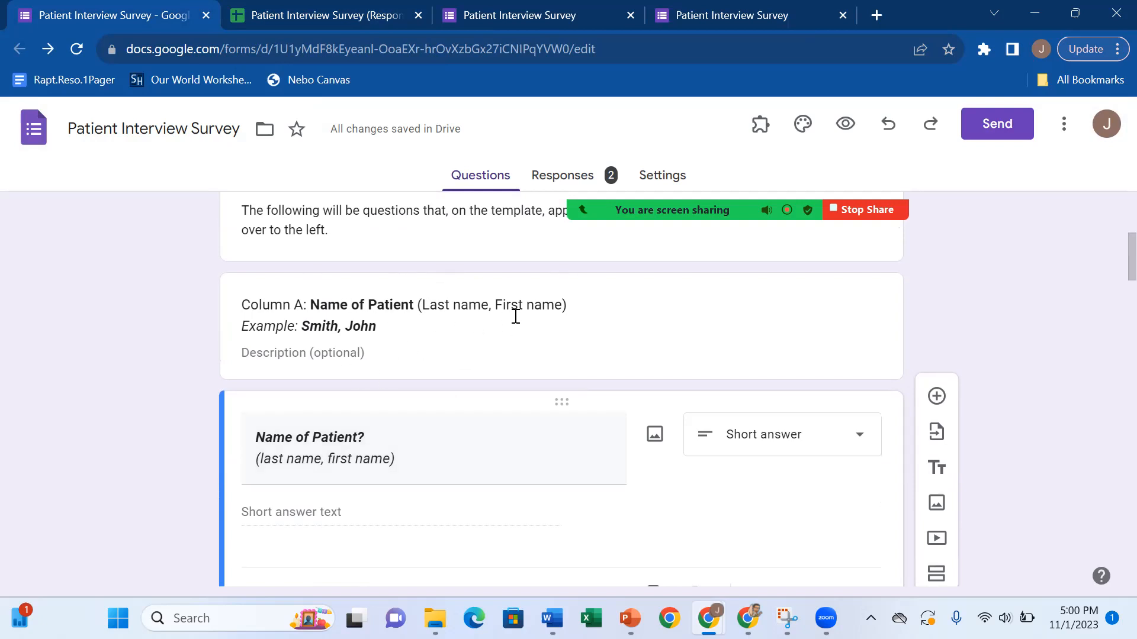
left_click(862, 303)
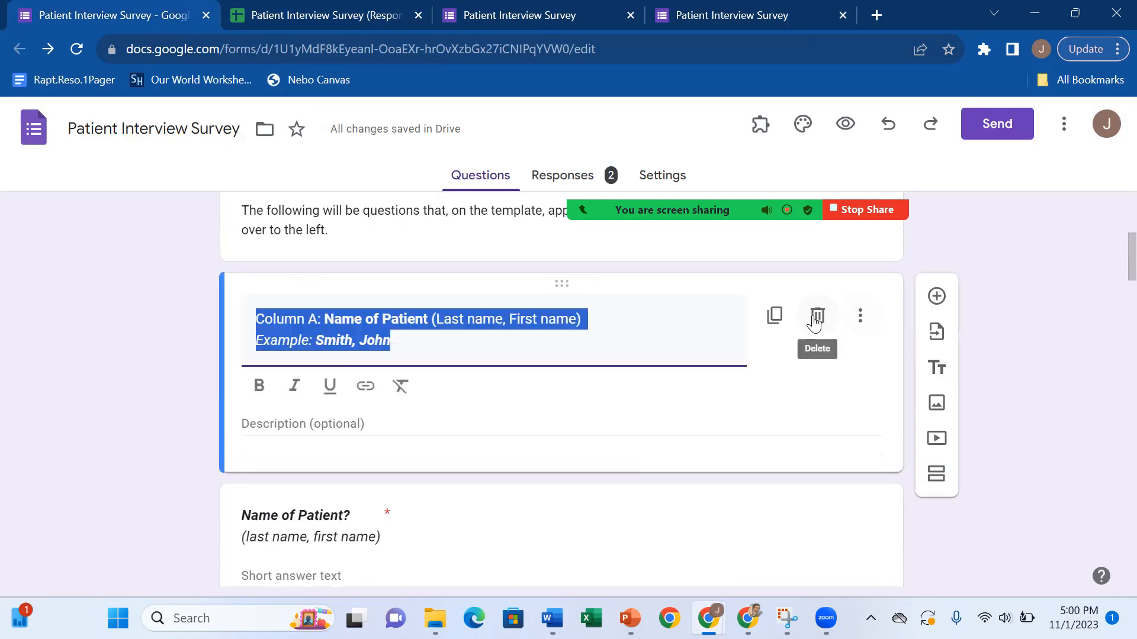
left_click(439, 337)
left_click_drag(438, 337, 246, 359)
key("ctrl+c")
key("BackSpace")
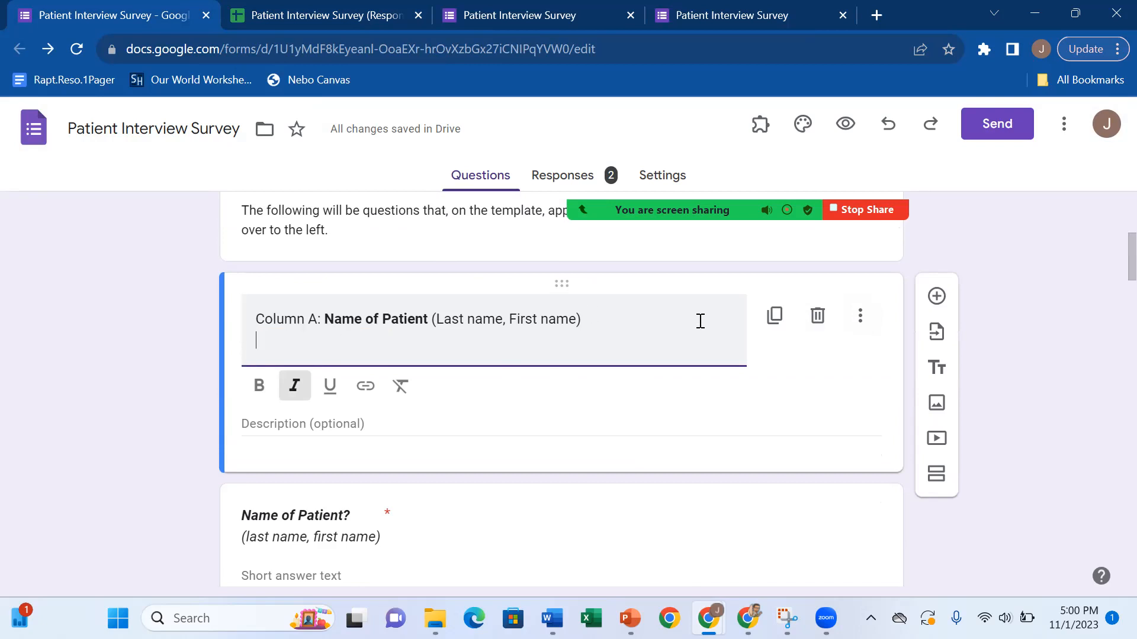
left_click(817, 317)
scroll(622, 382, "down", 2)
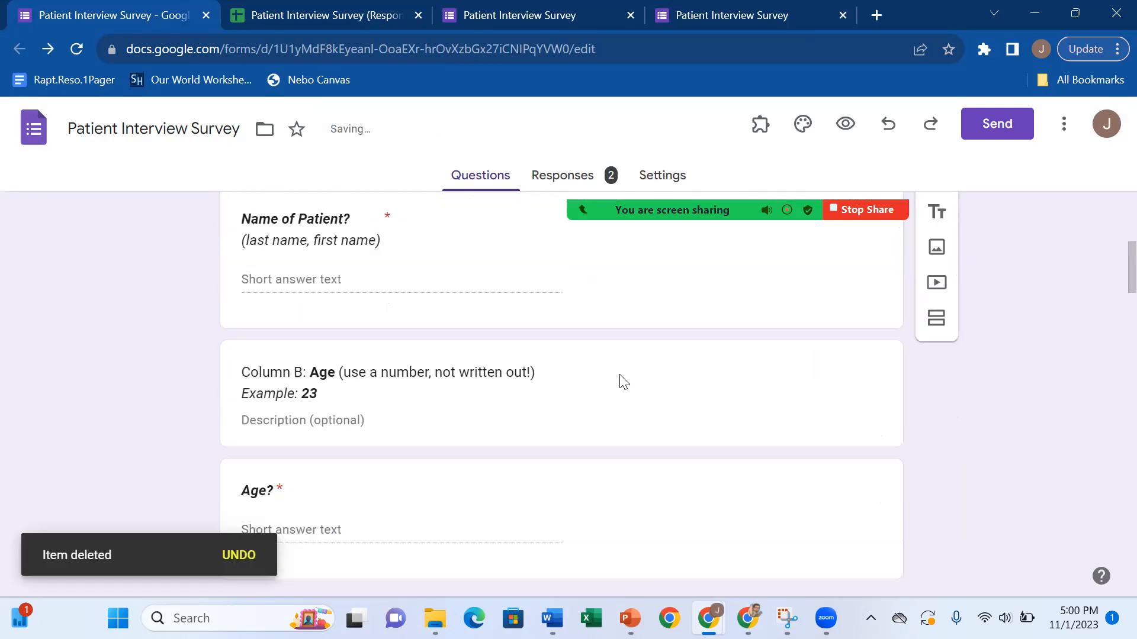
- Paste the copied example as a third line below "(last name, first name)" in the "Name of Patient?" question
scroll(621, 382, "up", 2)
left_click(442, 284)
left_click(406, 285)
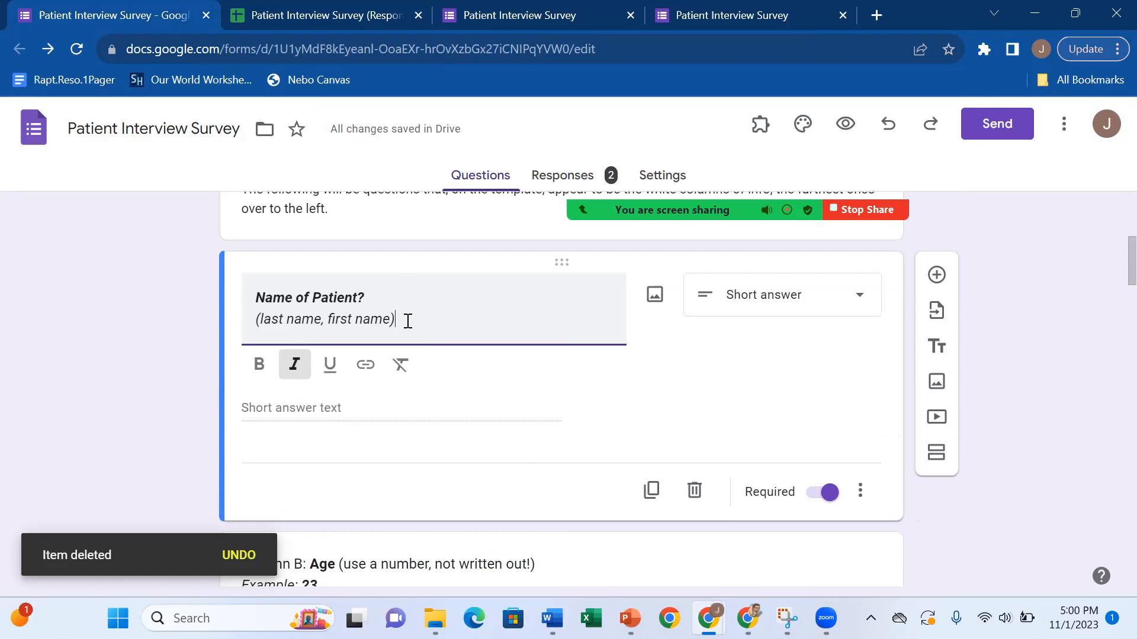
key("ctrl+v")
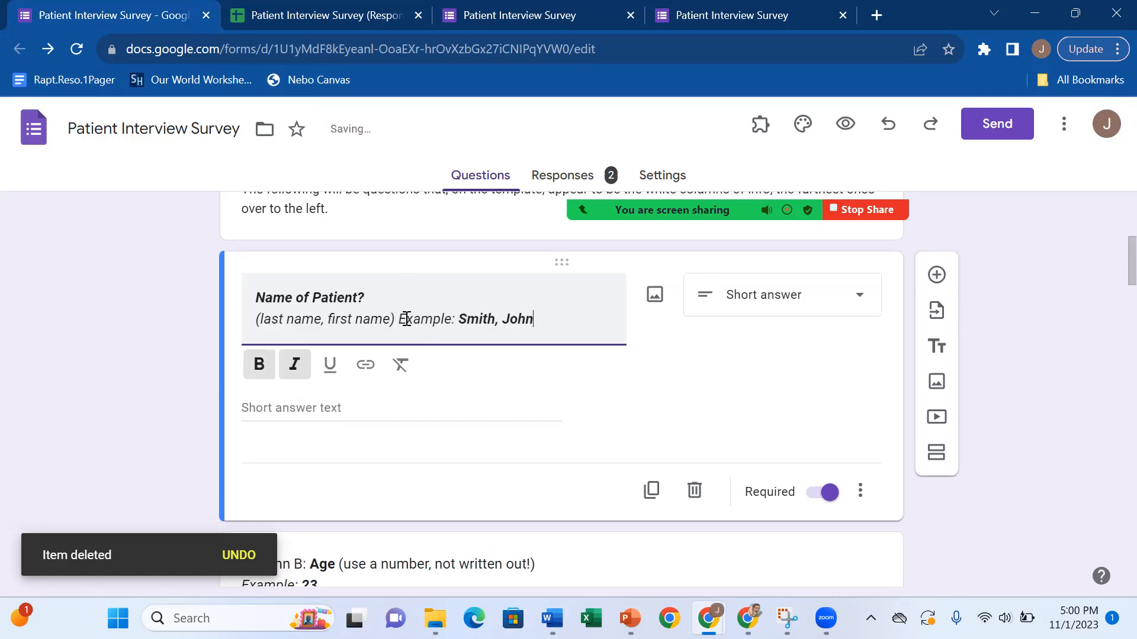
left_click(400, 320)
key("Return")
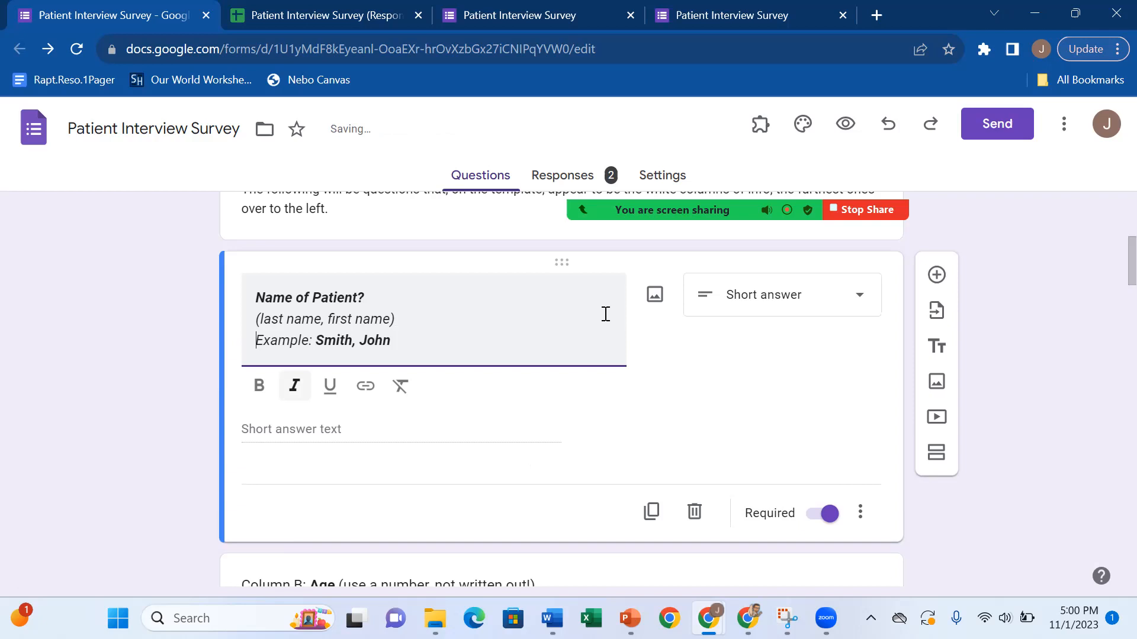
left_click(1002, 340)
- Check the updated patient name column header in the linked responses spreadsheet
left_click(373, 15)
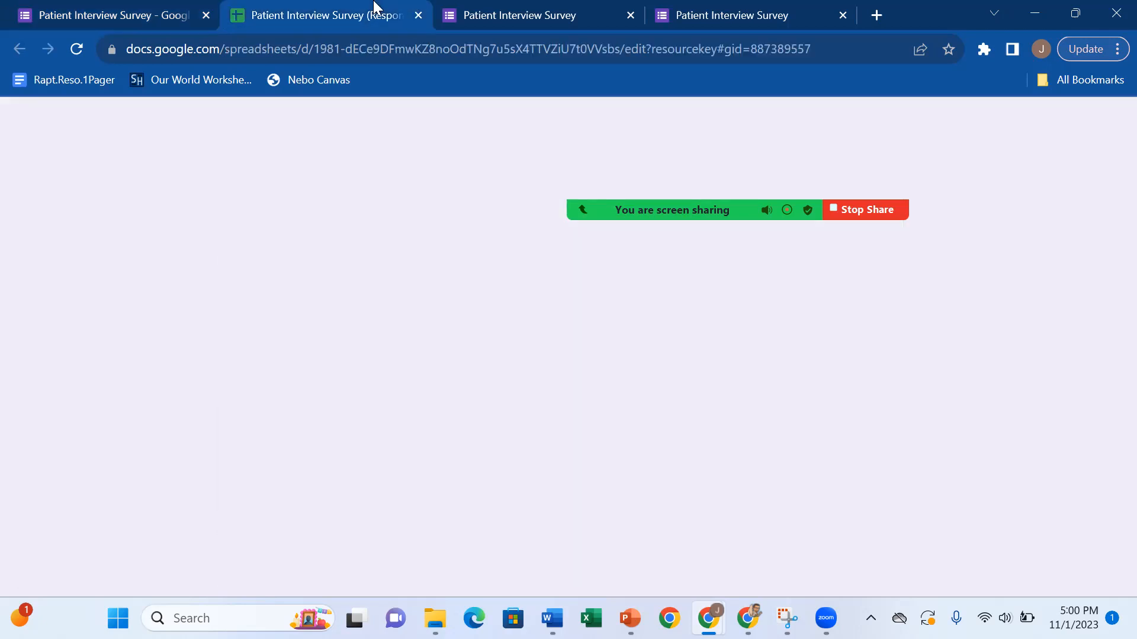
left_click(136, 11)
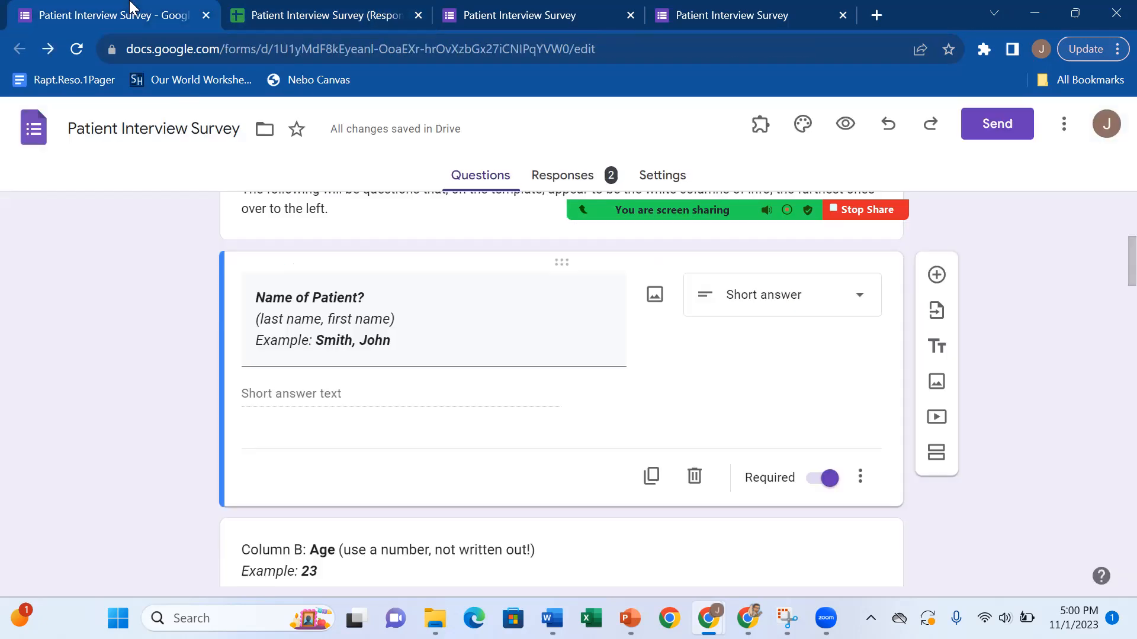
scroll(1018, 517, "down", 3)
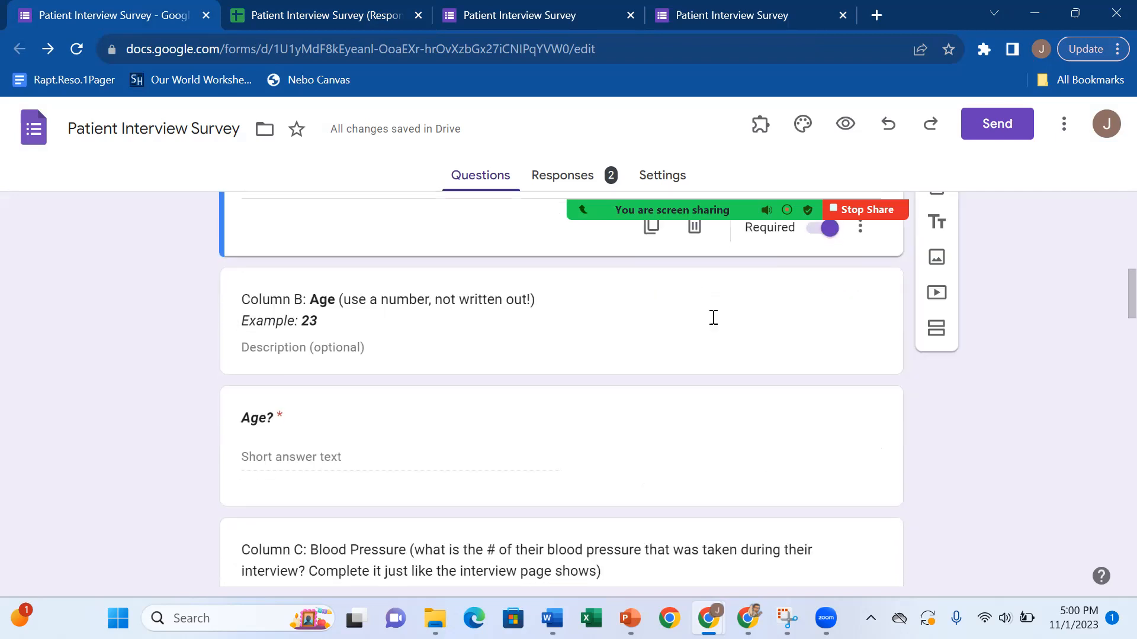
left_click(685, 345)
left_click(276, 8)
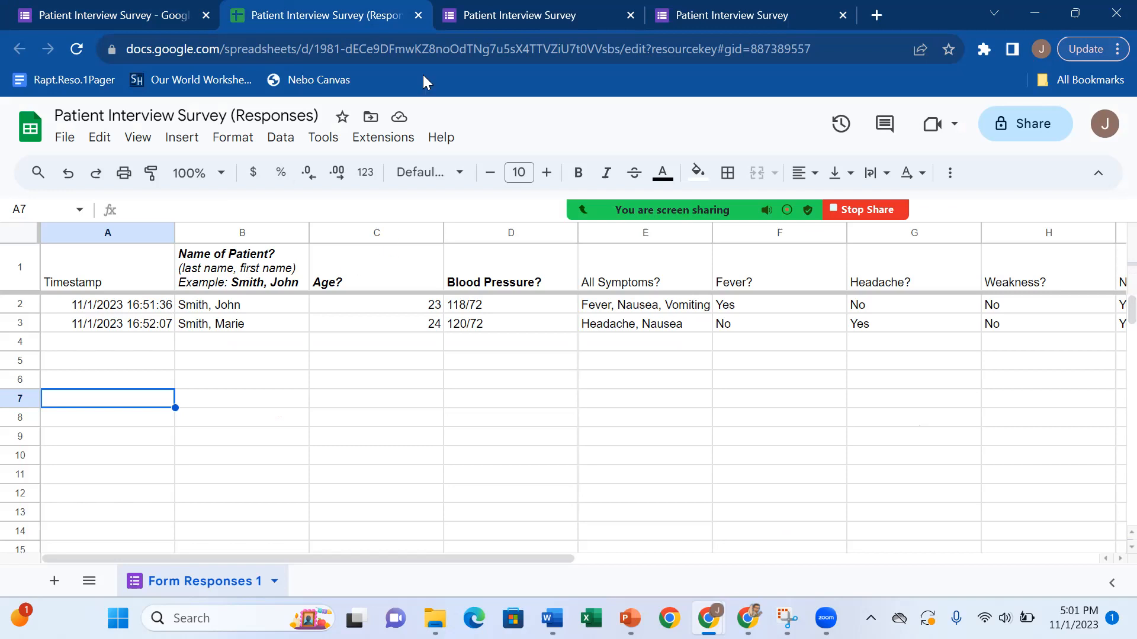
- Return to the survey form and enclose the example line of the "Name of Patient?" question in square brackets
left_click(133, 8)
scroll(307, 248, "up", 10)
left_click(304, 421)
triple_click(251, 448)
key("Right")
key("Left")
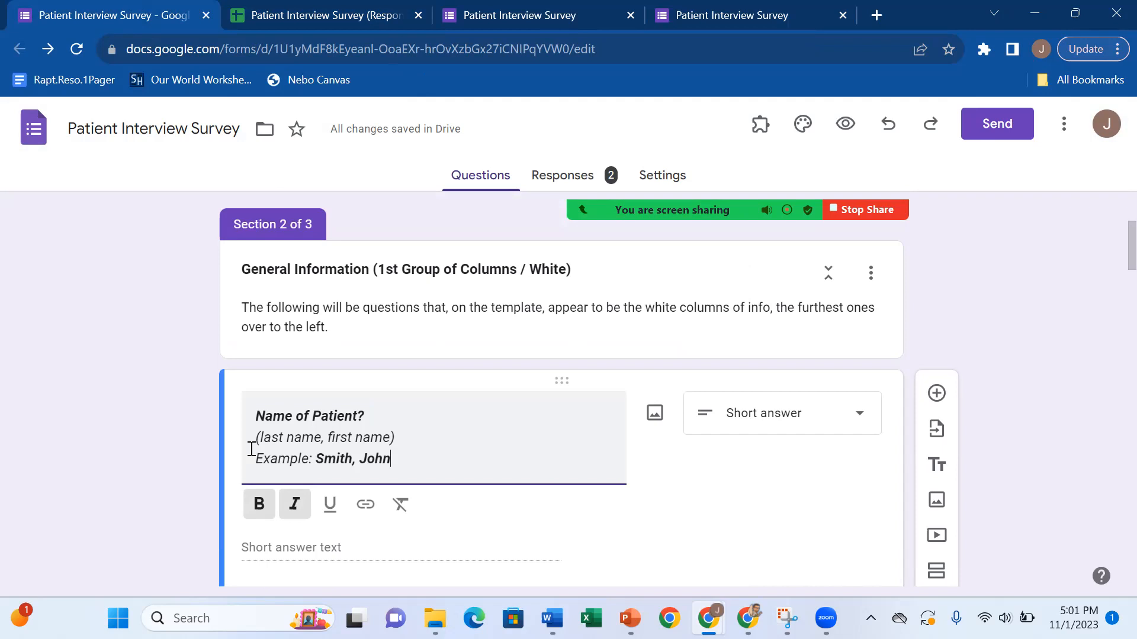
type("[")
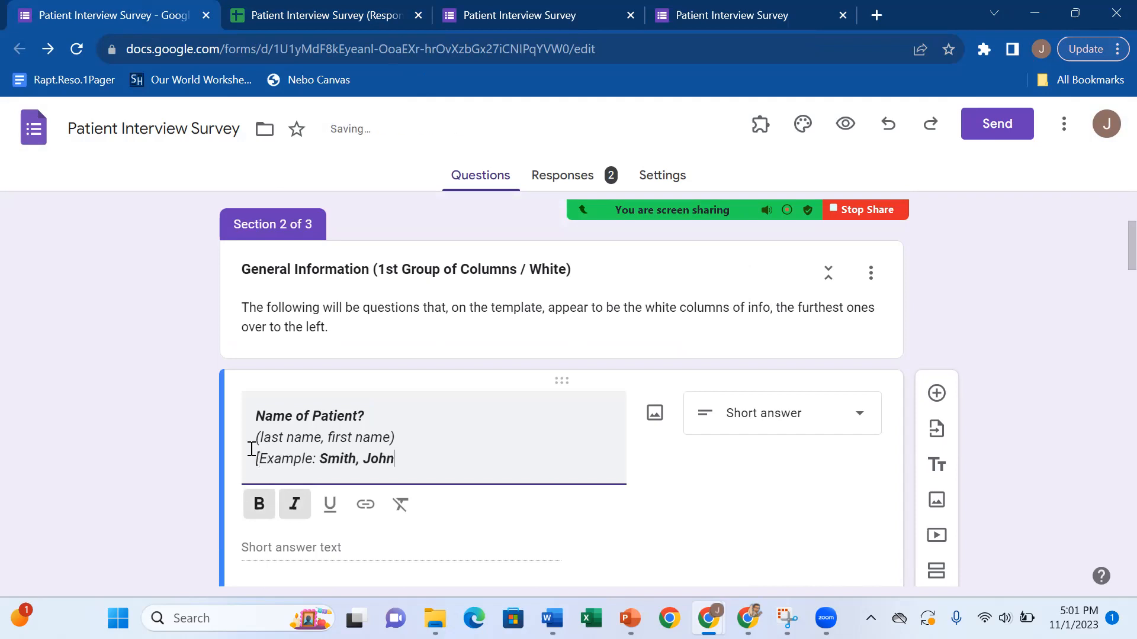
- Remove the bold formatting from the sample name and closing bracket in the patient name question's example line, keeping the italics
key("shift+Left")
key("shift+Left")
key("shift+Left")
key("shift+Left")
key("shift+Left")
key("shift+Left")
key("shift+Left")
key("shift+Left")
key("shift+Left")
key("shift+Left")
key("shift+Left")
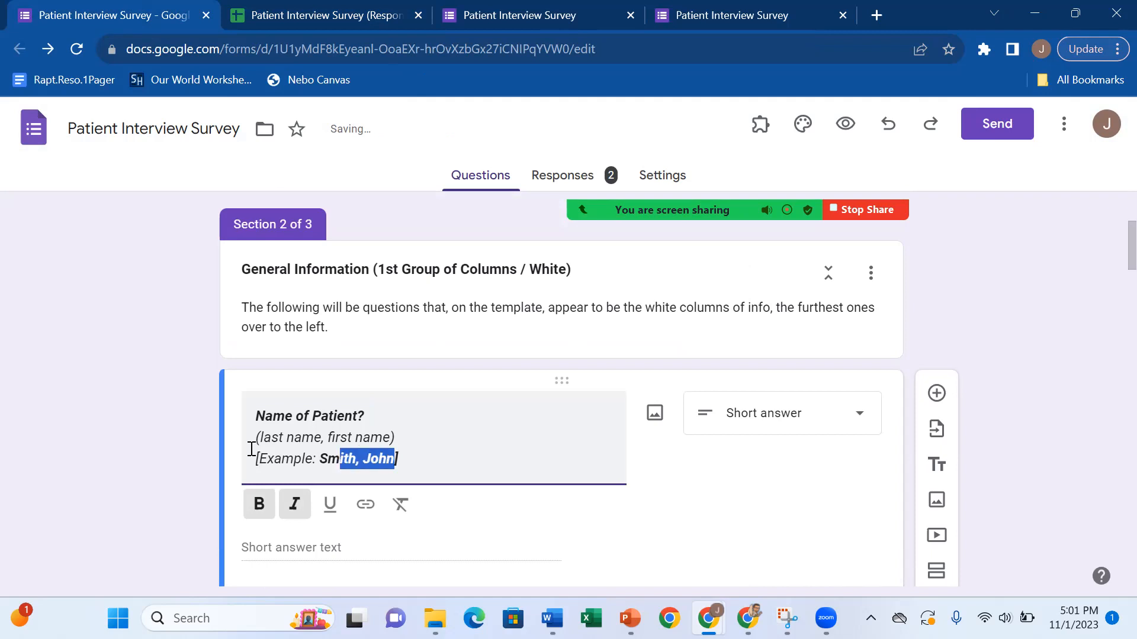
key("ctrl+b")
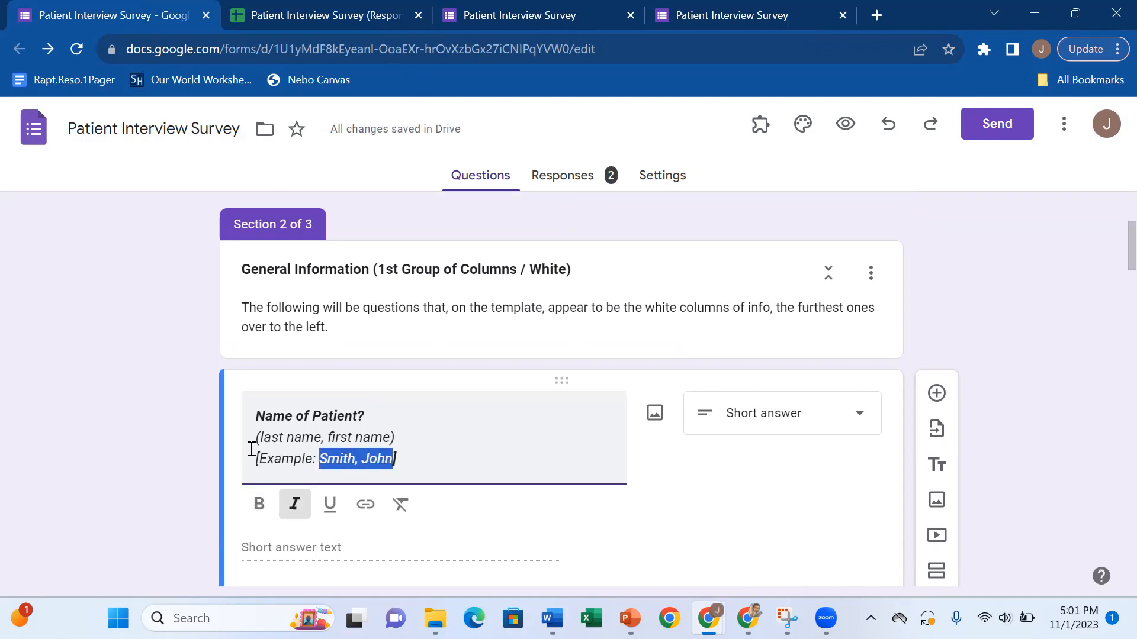
key("Right")
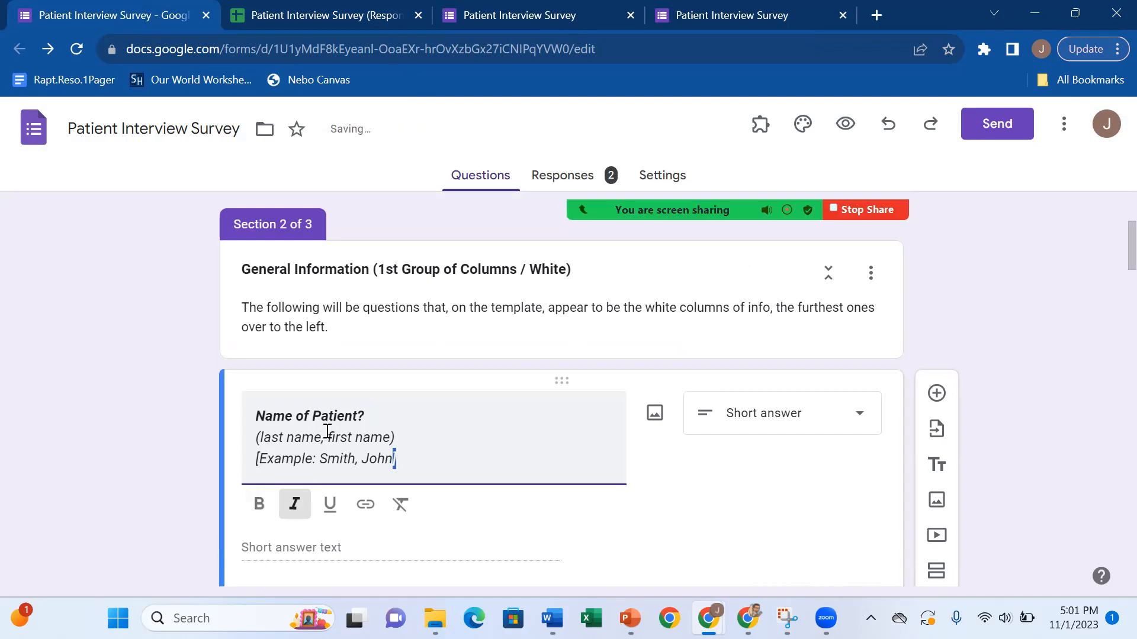
left_click(1010, 434)
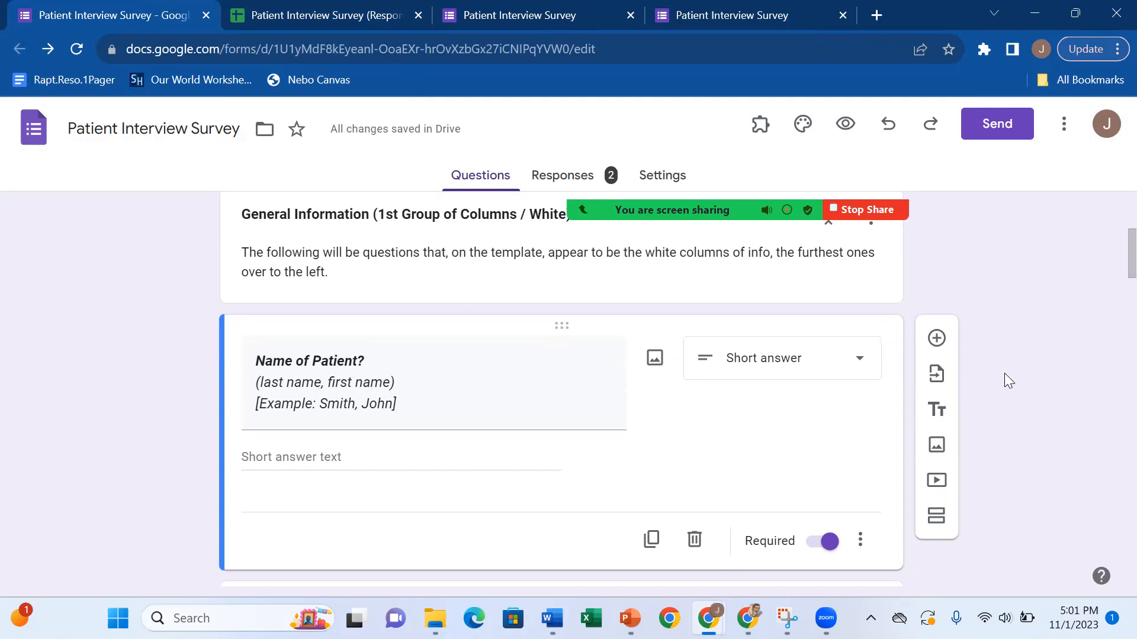
- Add a second, non-bold italic line "(use a #)" to the "Age?" question
scroll(1004, 375, "down", 4)
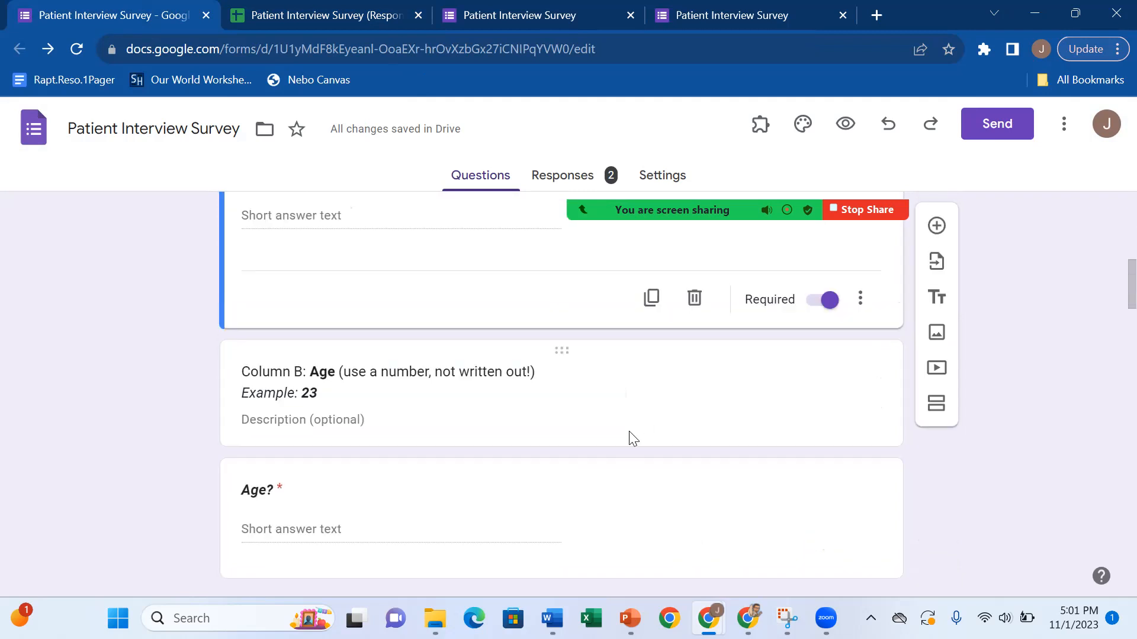
scroll(548, 421, "up", 3)
scroll(548, 420, "down", 3)
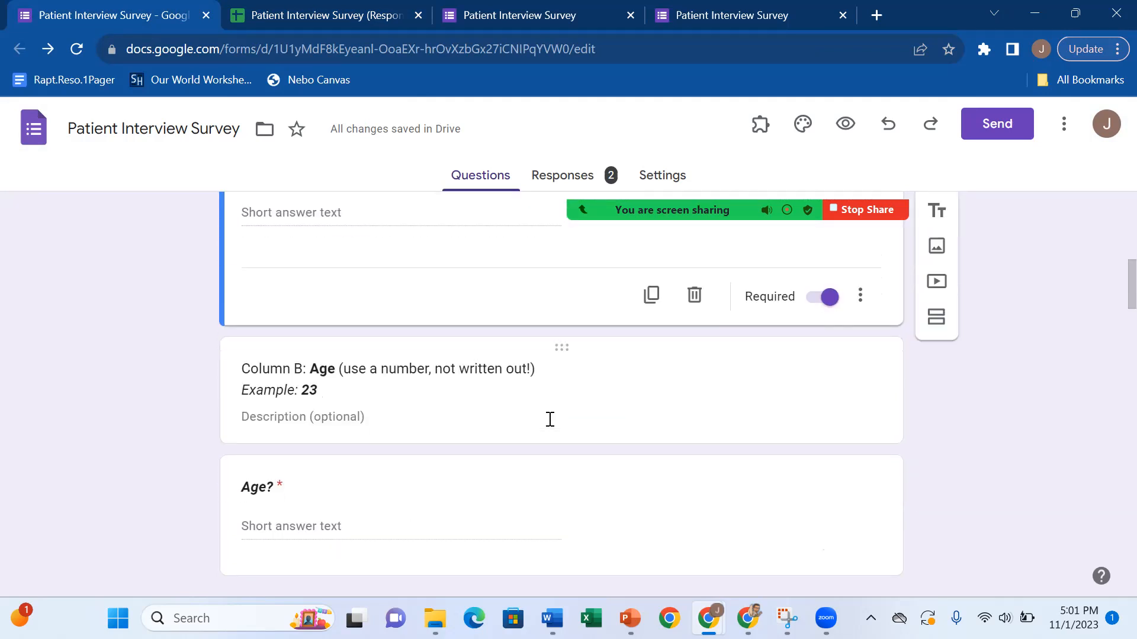
left_click(525, 492)
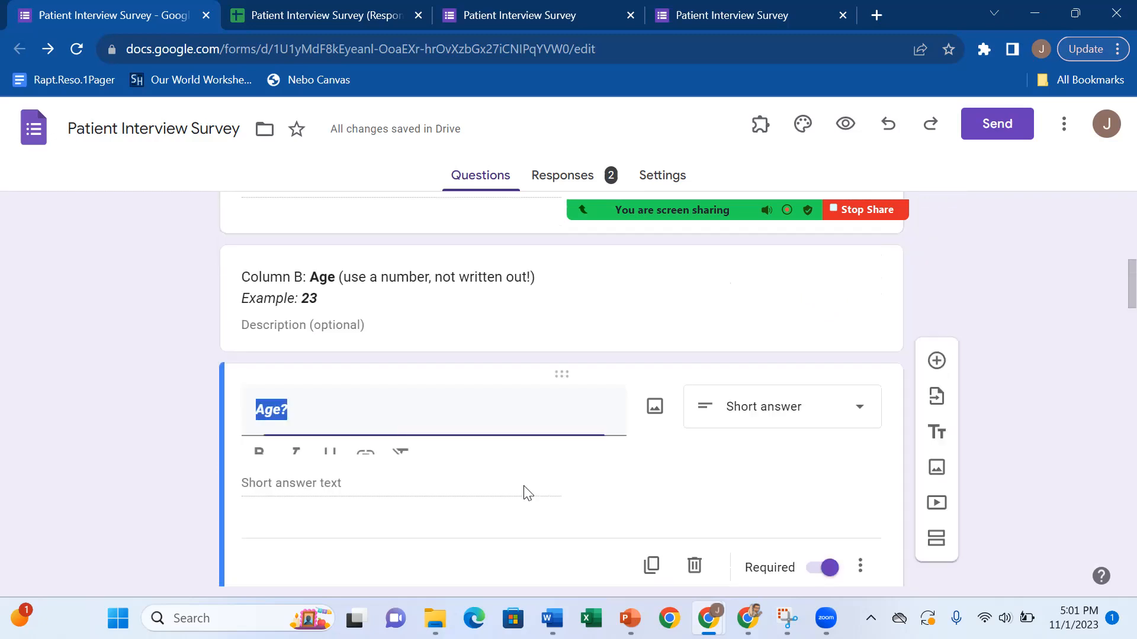
left_click(578, 415)
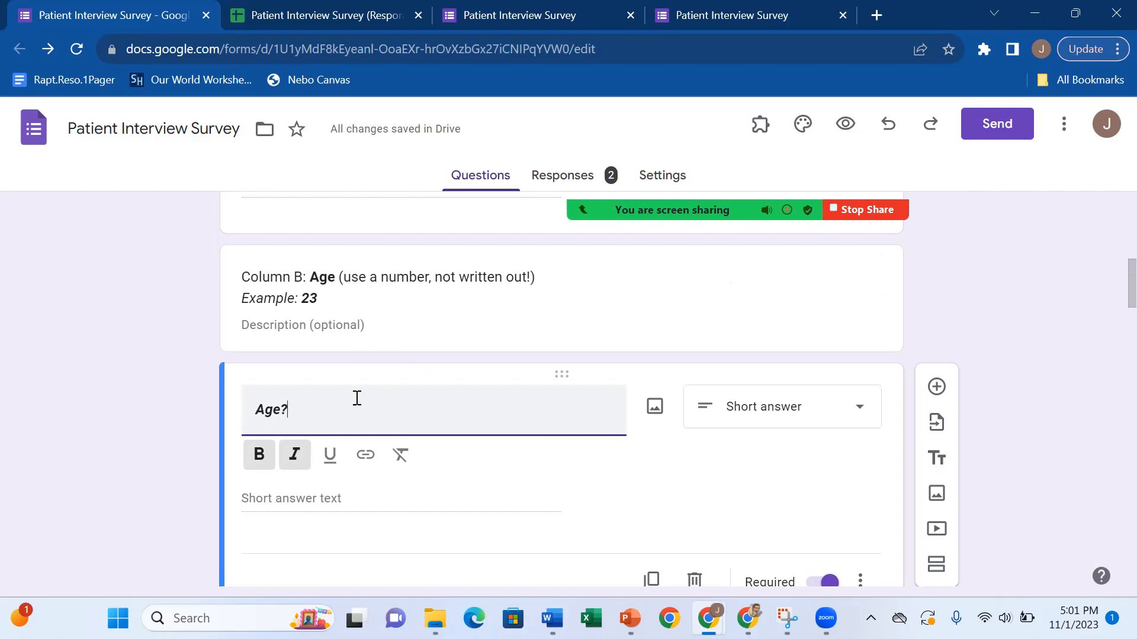
key("Return")
type("(")
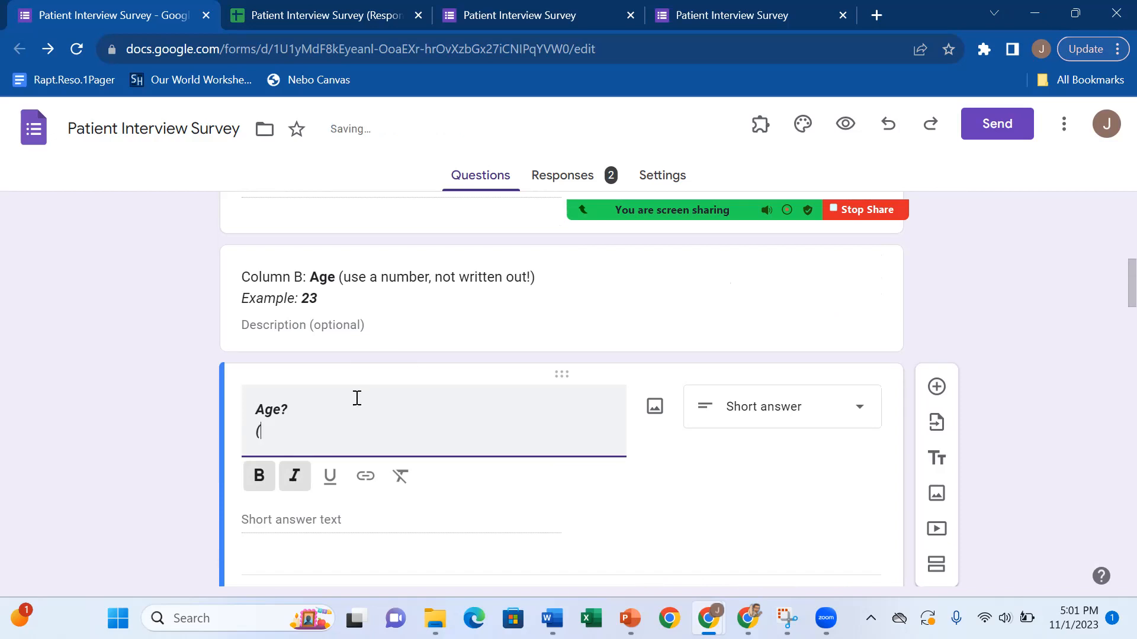
key("BackSpace")
key("BackSpace")
key("BackSpace")
key("BackSpace")
type("use a")
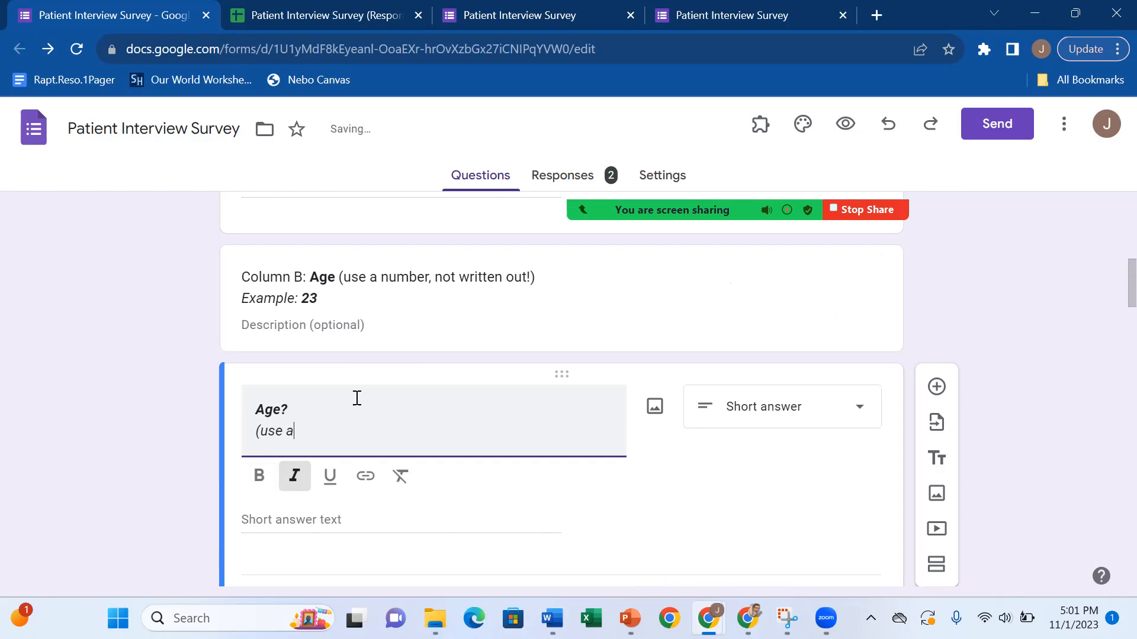
type(" #)")
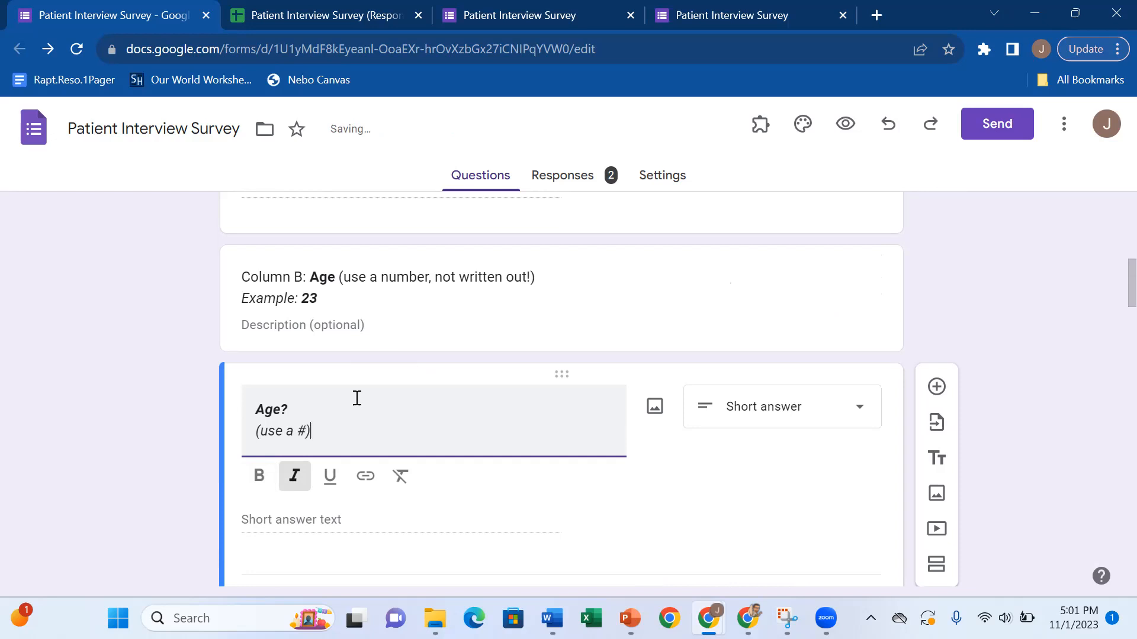
- Add a third italic line "[Example: 23]" below "(use a #)" in the "Age?" question
key("Return")
scroll(355, 400, "up", 8)
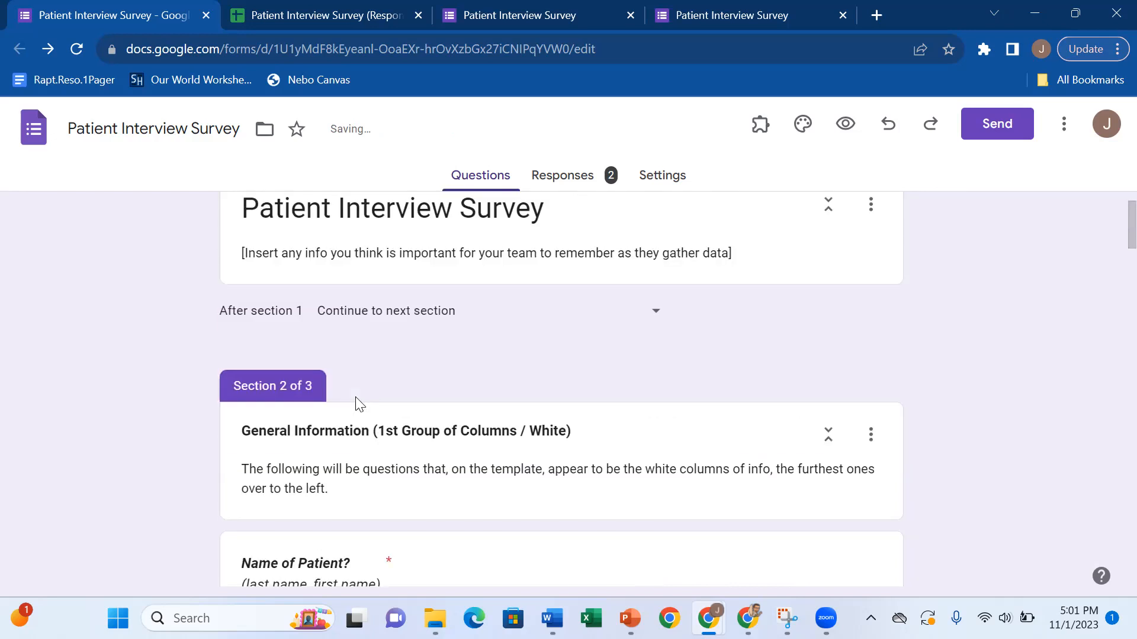
scroll(359, 403, "down", 4)
scroll(358, 404, "down", 8)
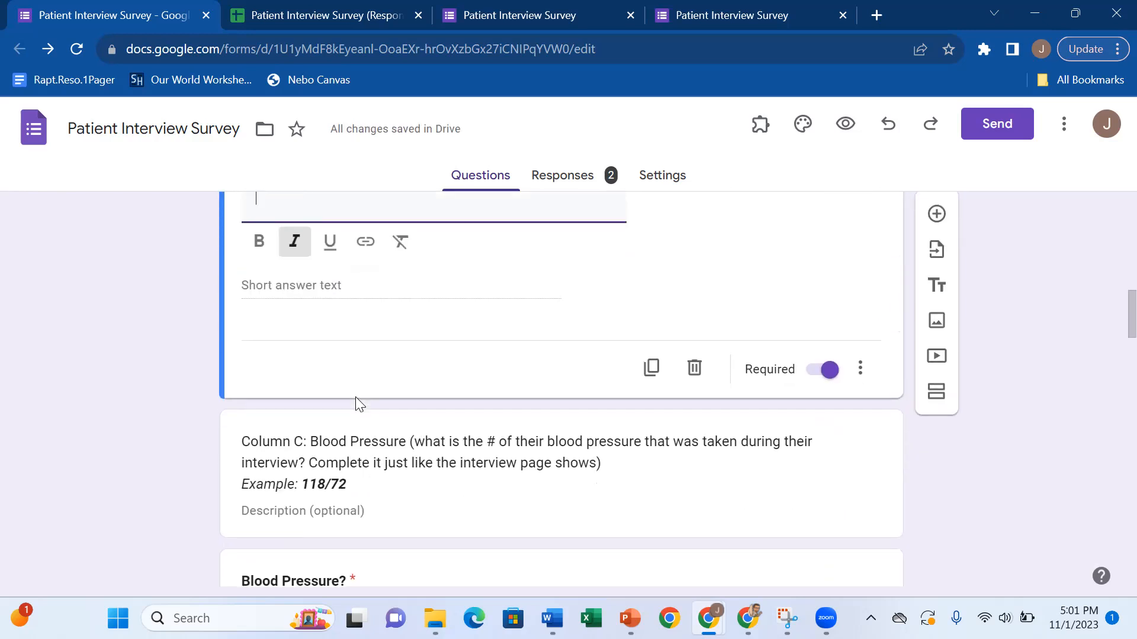
scroll(358, 405, "up", 2)
type("[Ex")
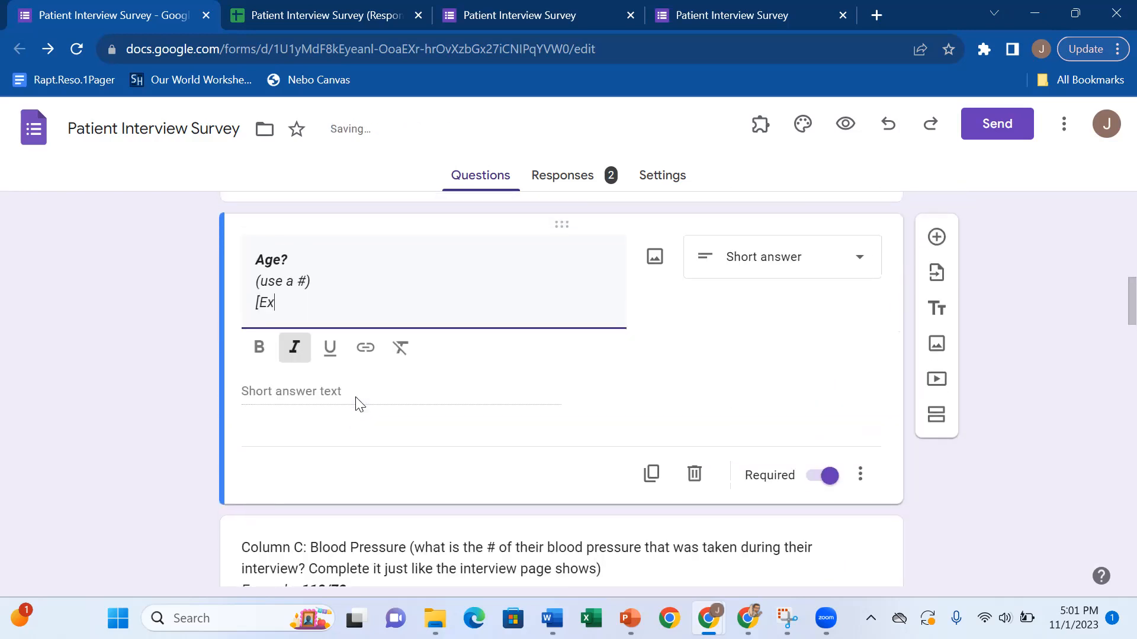
type("ample: 23]")
left_click(1018, 359)
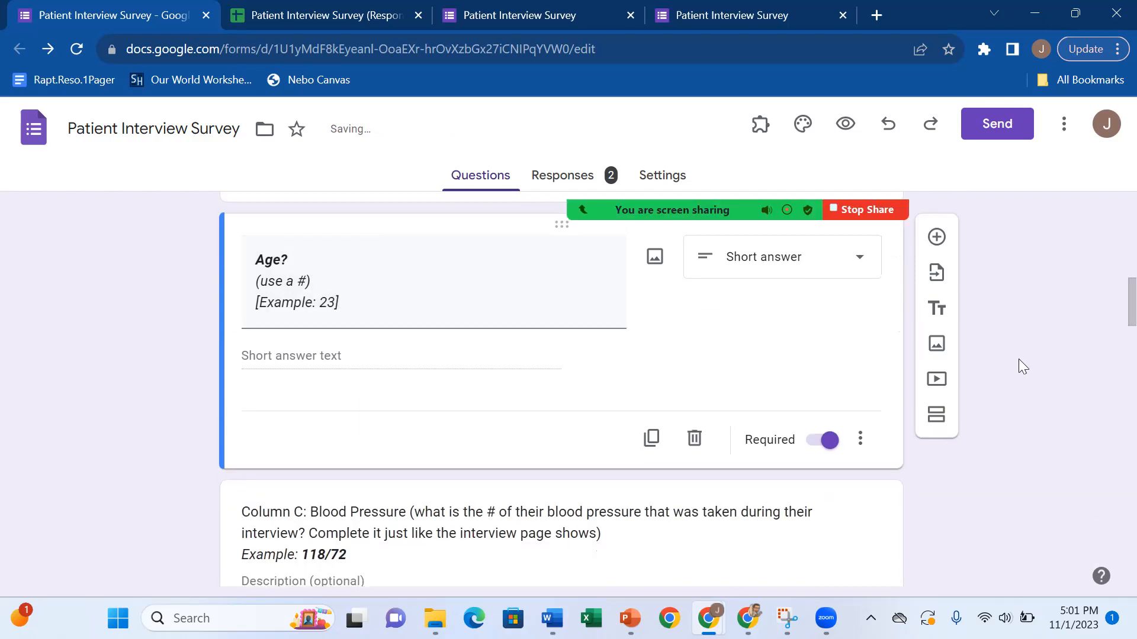
- Delete the Column B: Age heading block above the "Age?" question
scroll(1018, 358, "down", 2)
scroll(1018, 358, "up", 2)
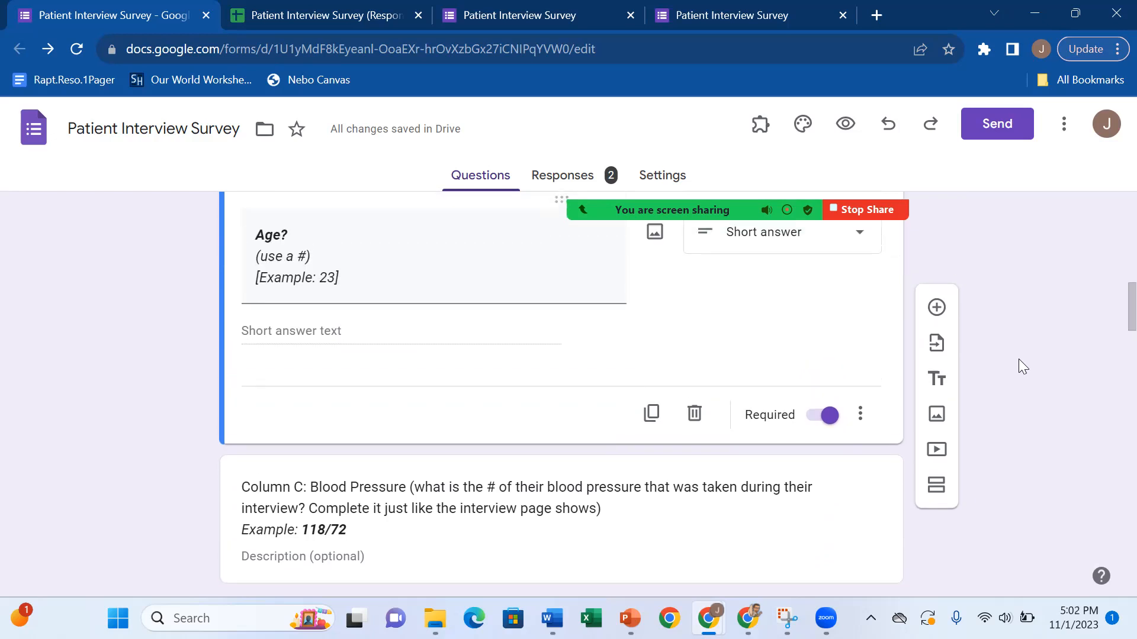
scroll(1018, 359, "up", 4)
left_click(756, 330)
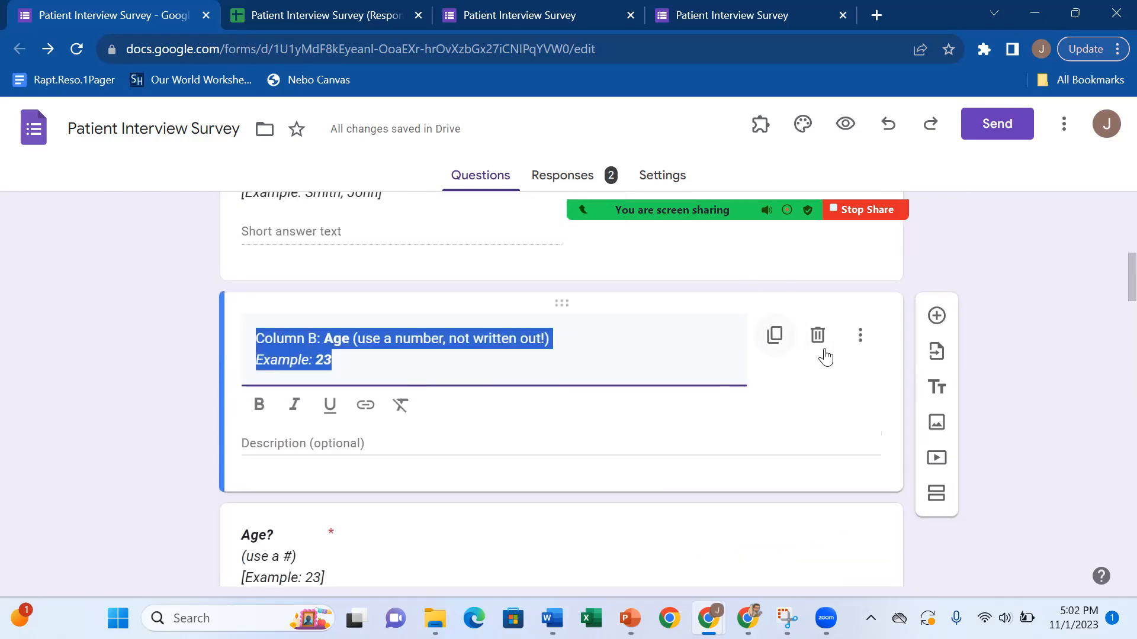
left_click(818, 336)
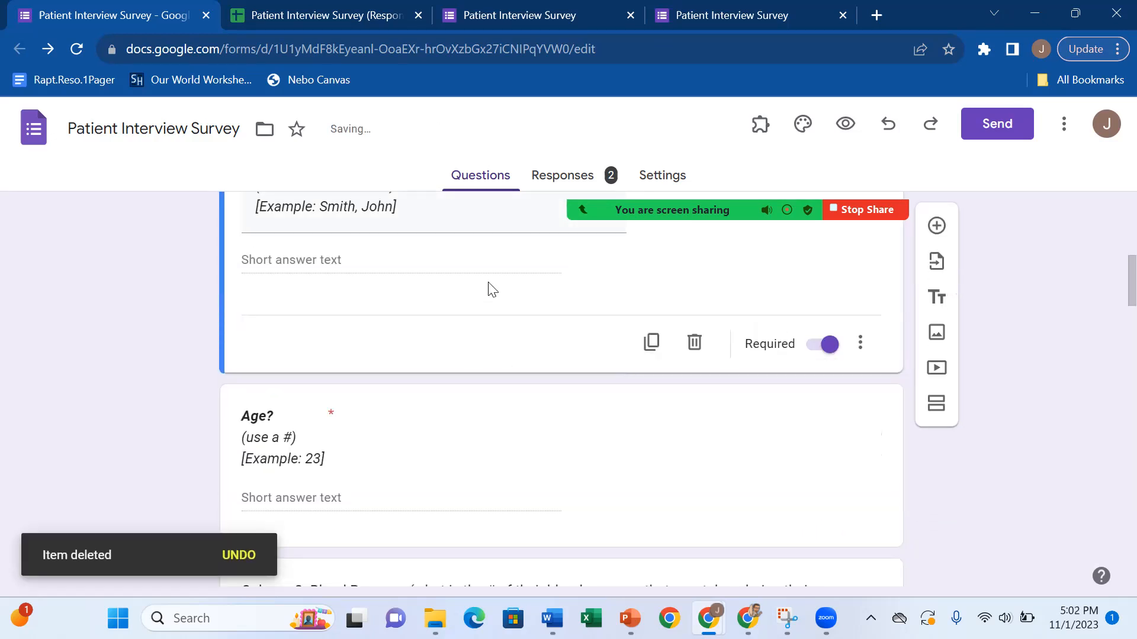
- Add a second, non-bold line "(# of their reported BP)" to the "Blood Pressure?" question title
scroll(619, 332, "up", 4)
scroll(620, 328, "down", 8)
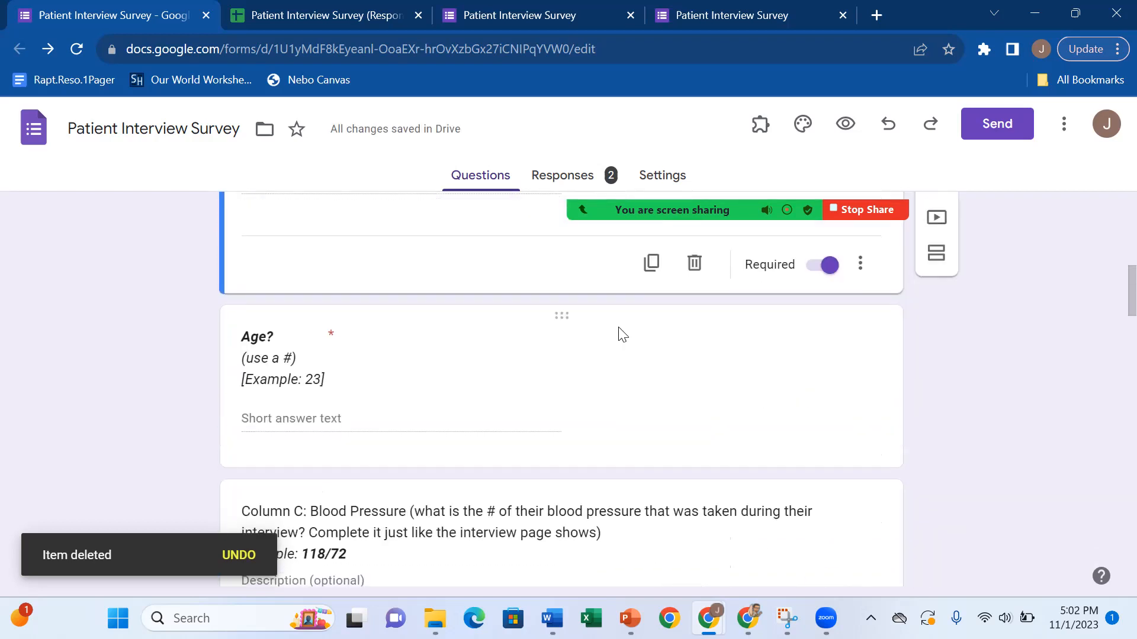
scroll(620, 329, "up", 2)
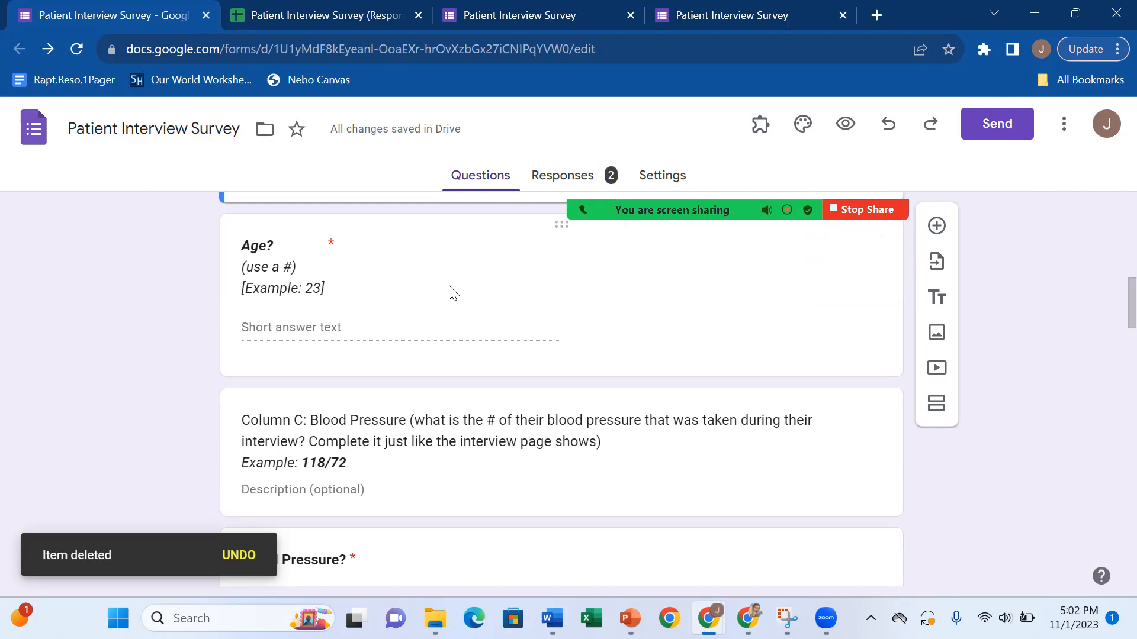
scroll(467, 349, "down", 2)
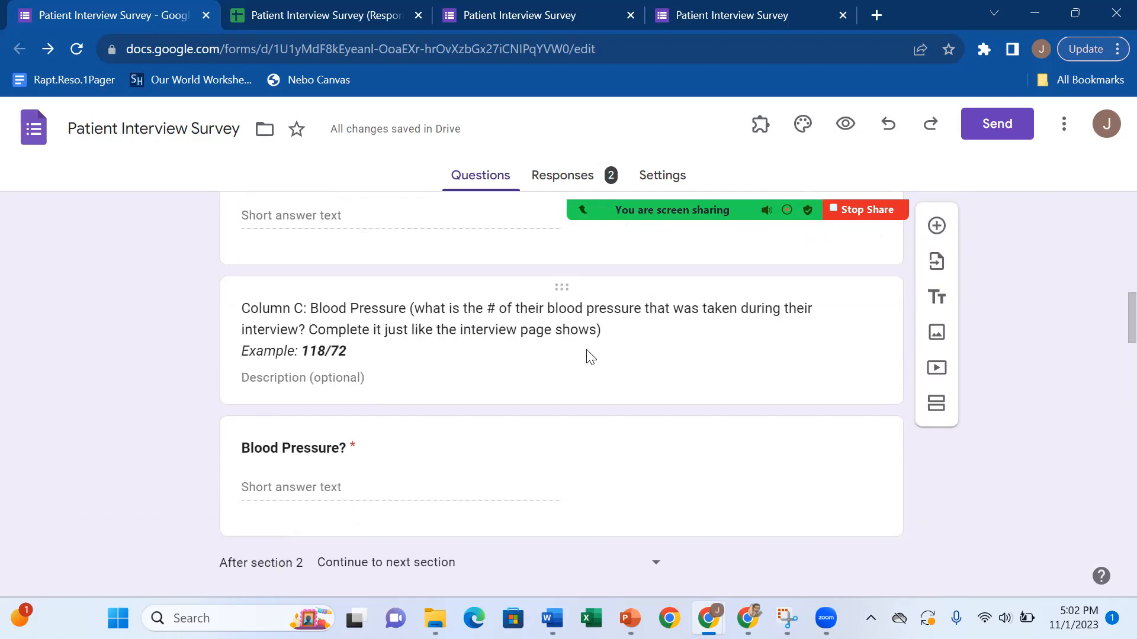
left_click(591, 356)
scroll(587, 355, "up", 1)
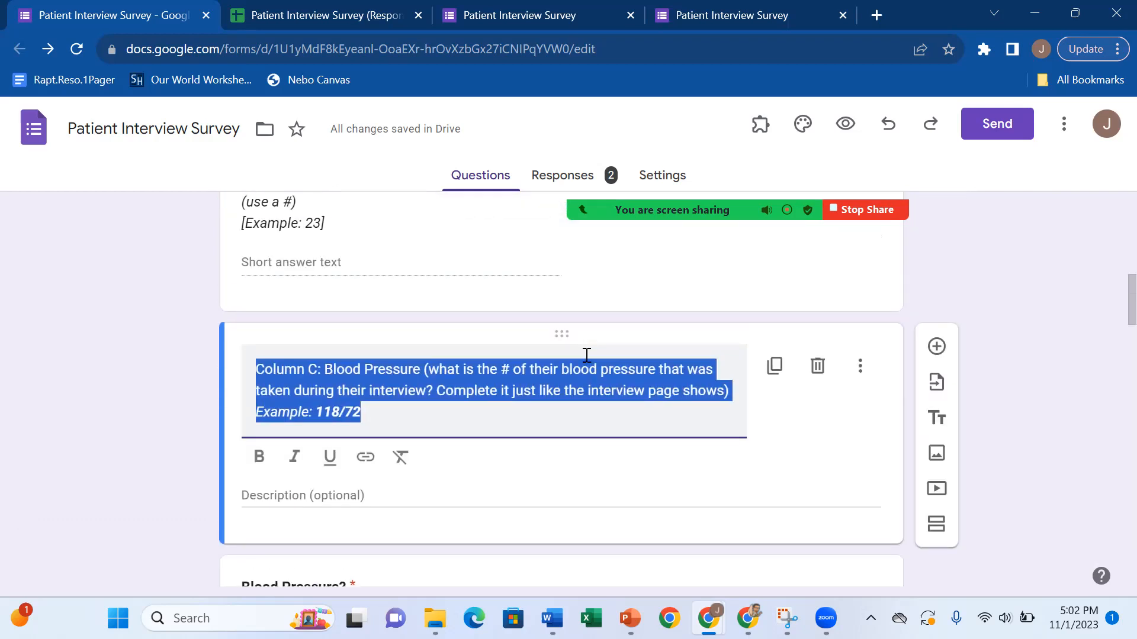
scroll(540, 432, "down", 4)
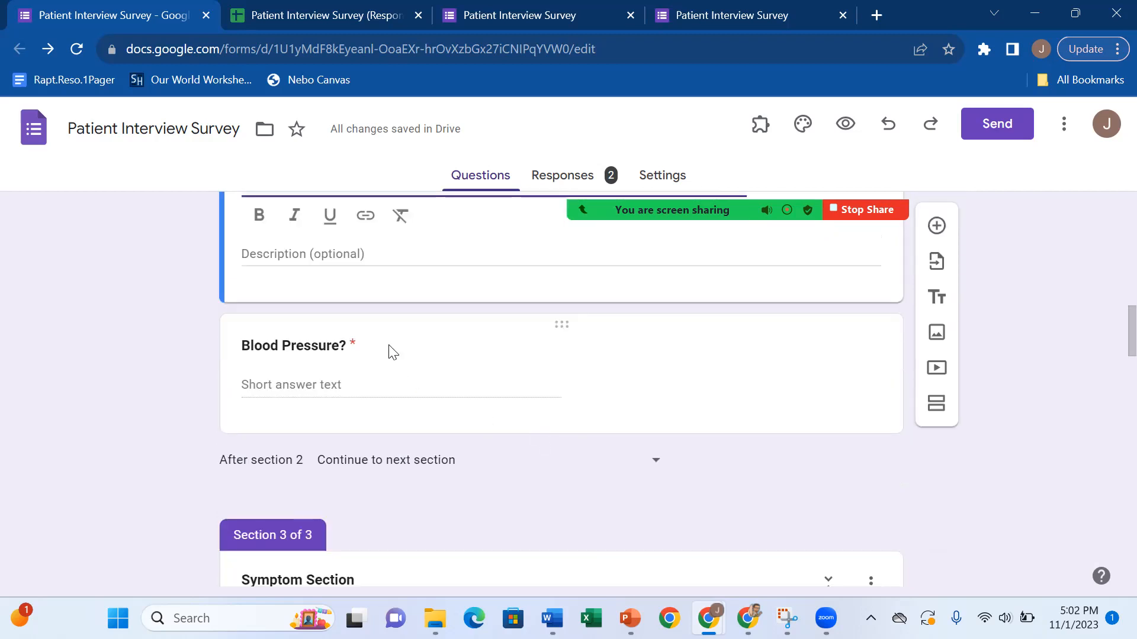
left_click(390, 353)
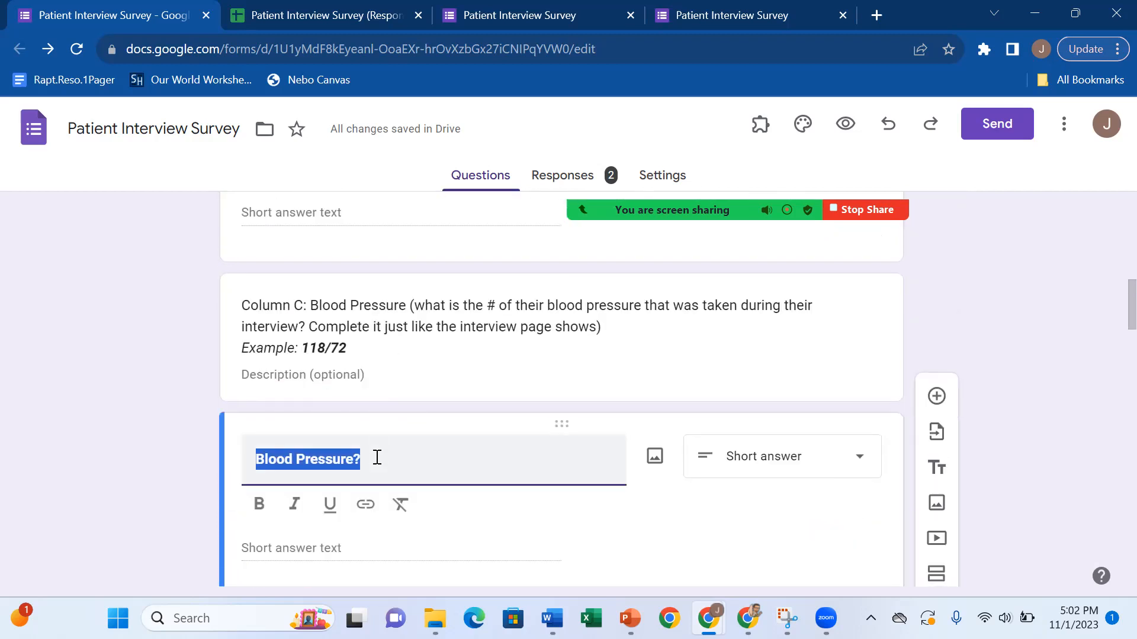
left_click(377, 458)
key("Return")
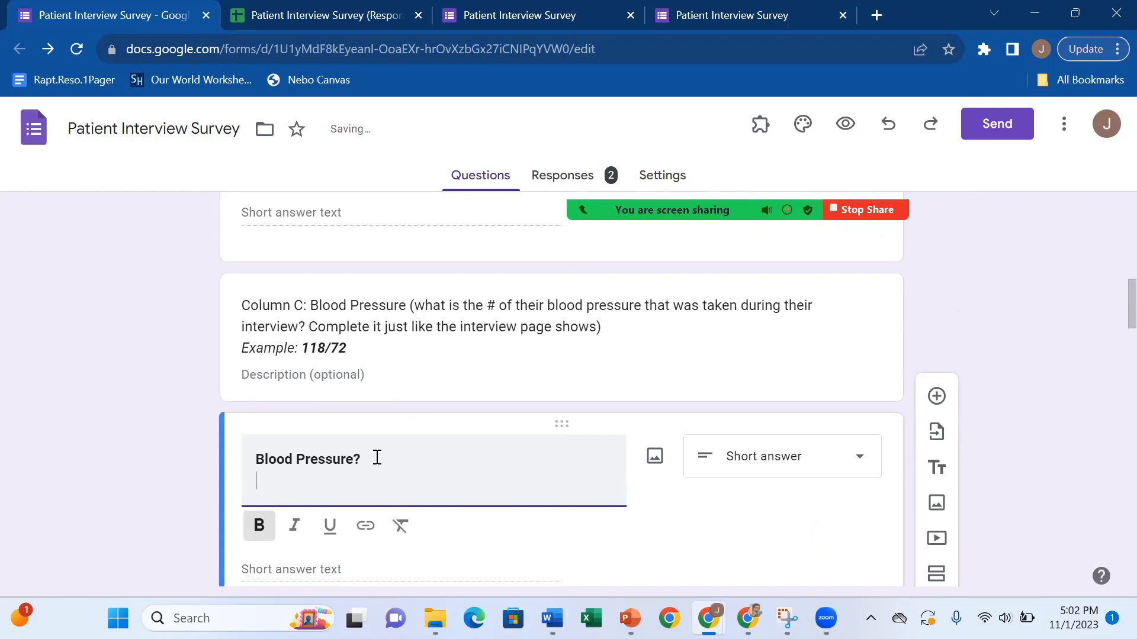
key("ctrl+b")
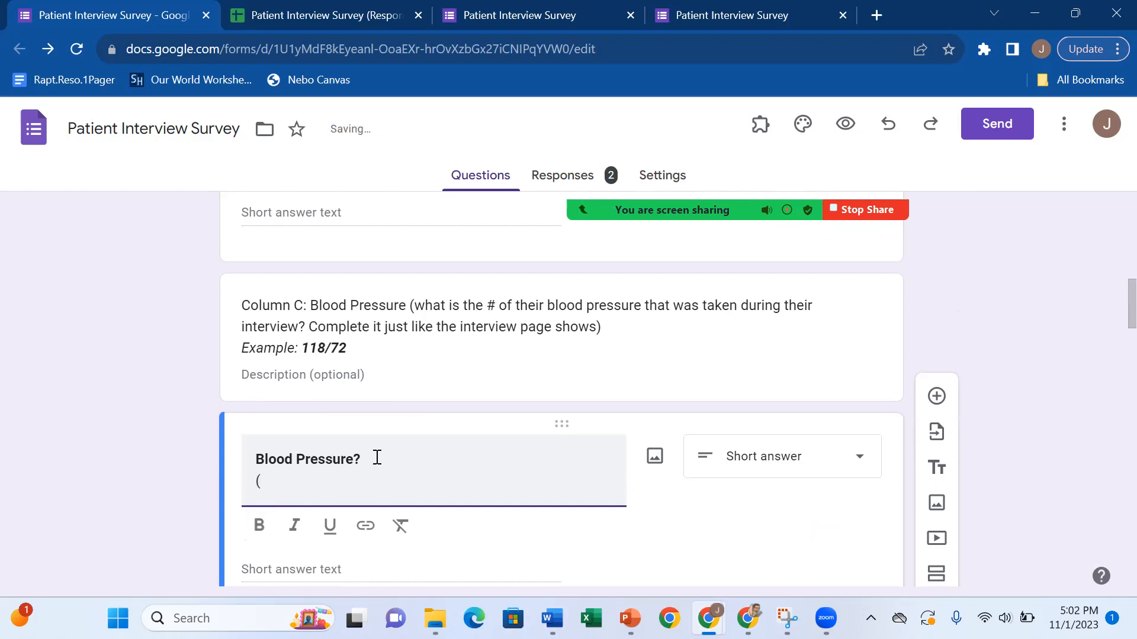
type("(# of their repo")
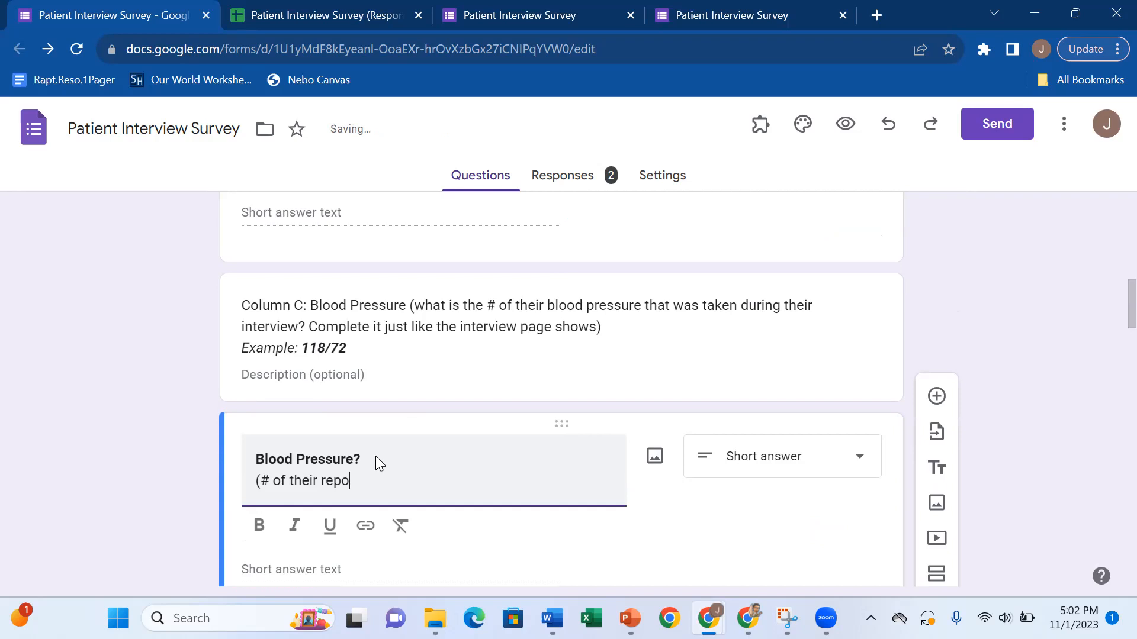
type("rted BP")
- Add a third line "[Example: 118/72]" below the reported BP instruction in the "Blood Pressure?" question
key("Return")
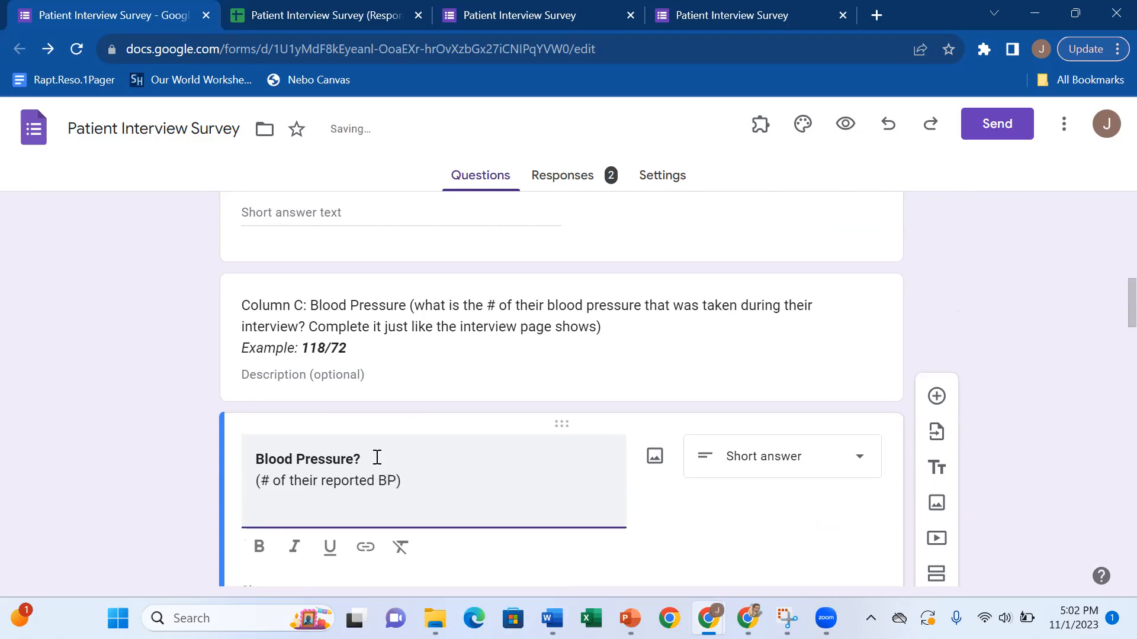
type("[Example: 118/7")
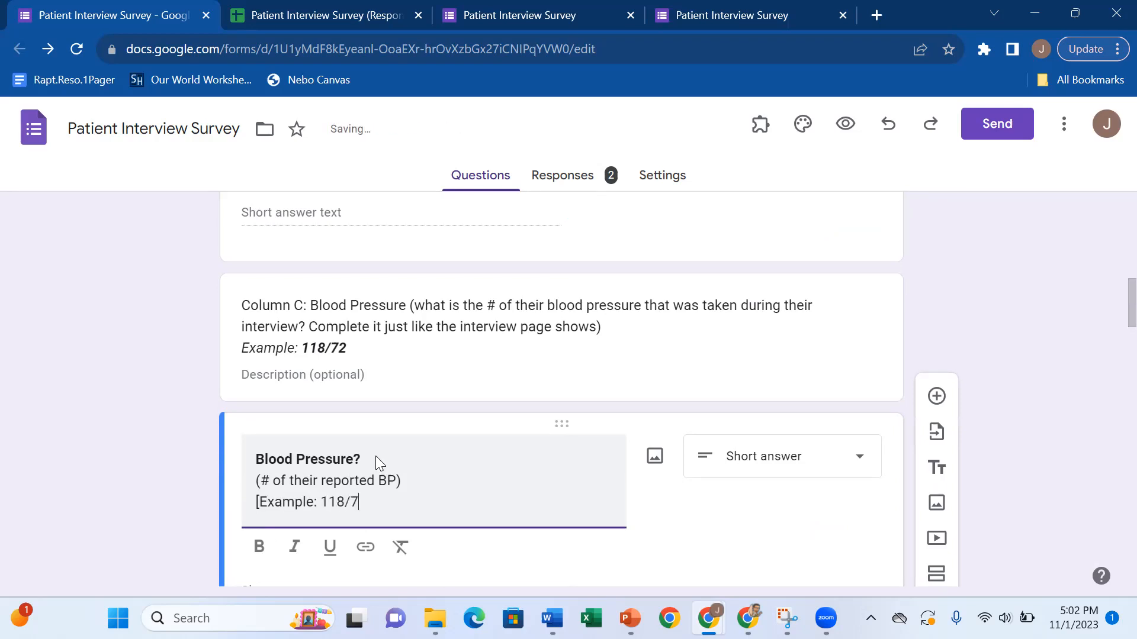
type("2")
left_click(705, 528)
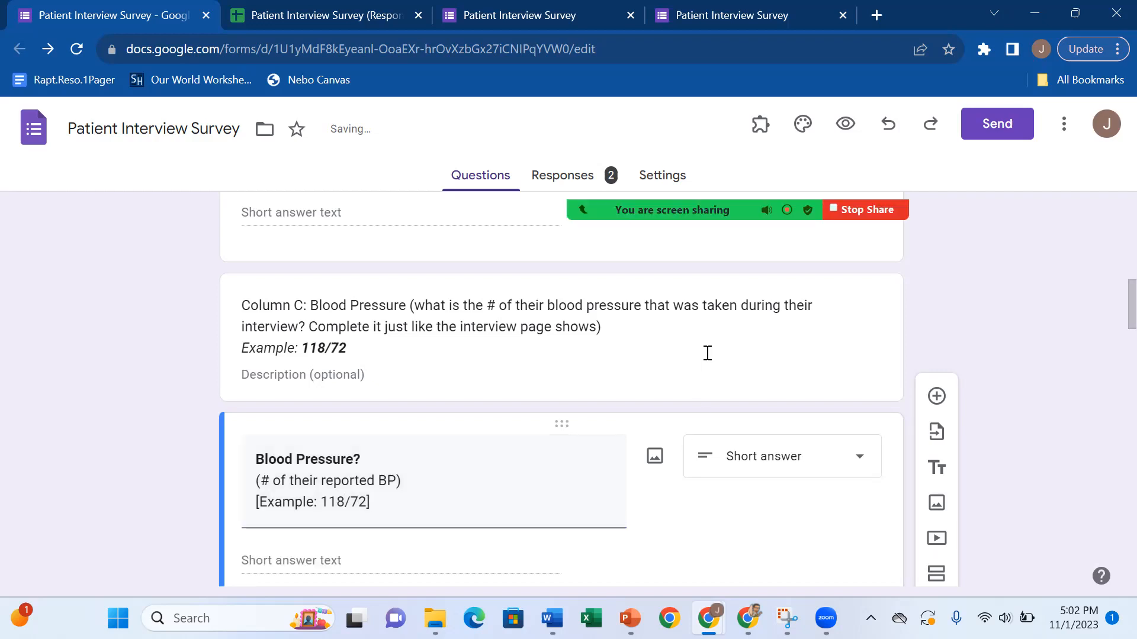
- Delete the Column C: Blood Pressure heading block and check the column headers in the linked responses sheet
left_click(754, 329)
left_click(817, 318)
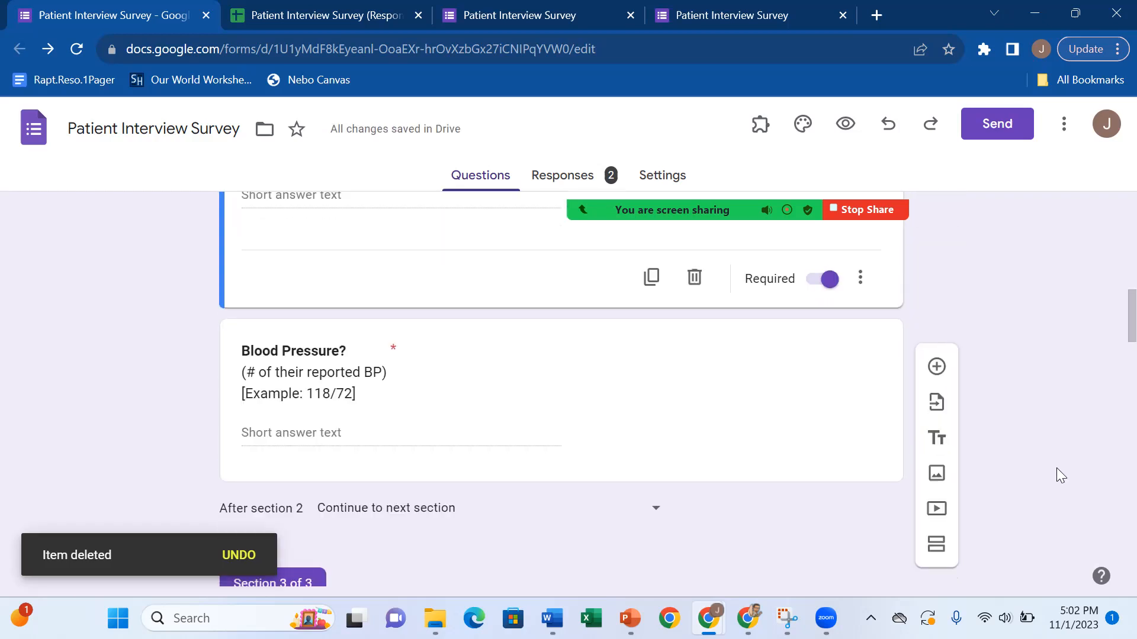
left_click(323, 11)
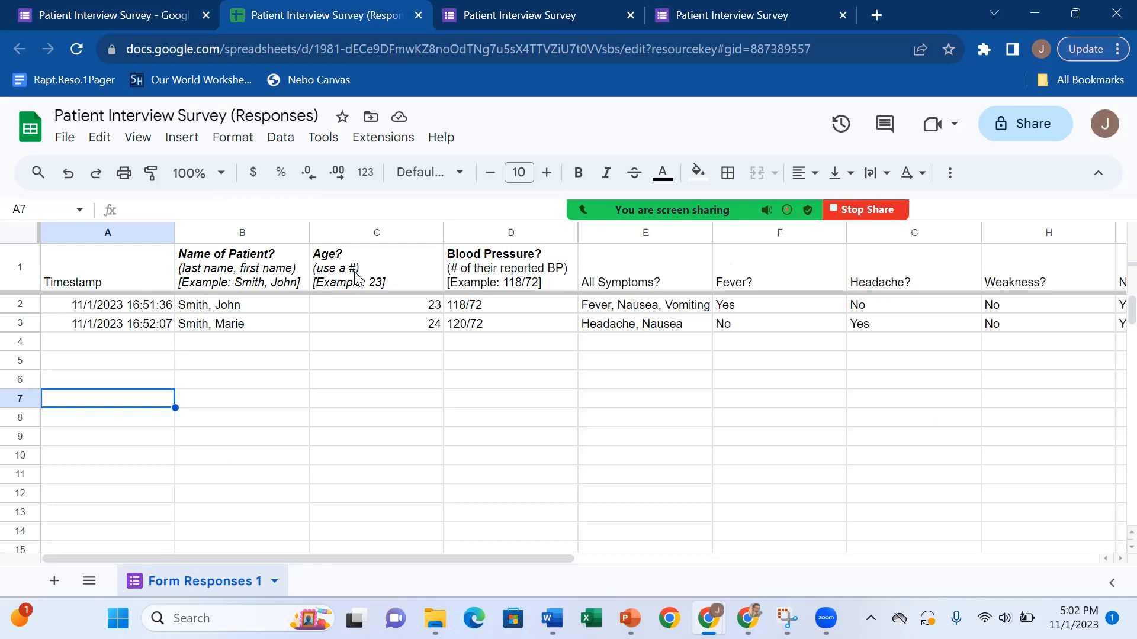
- Return to the survey form and italicize all three lines of the "Blood Pressure?" question title
left_click(153, 9)
scroll(283, 369, "up", 1)
scroll(284, 373, "down", 2)
left_click(395, 387)
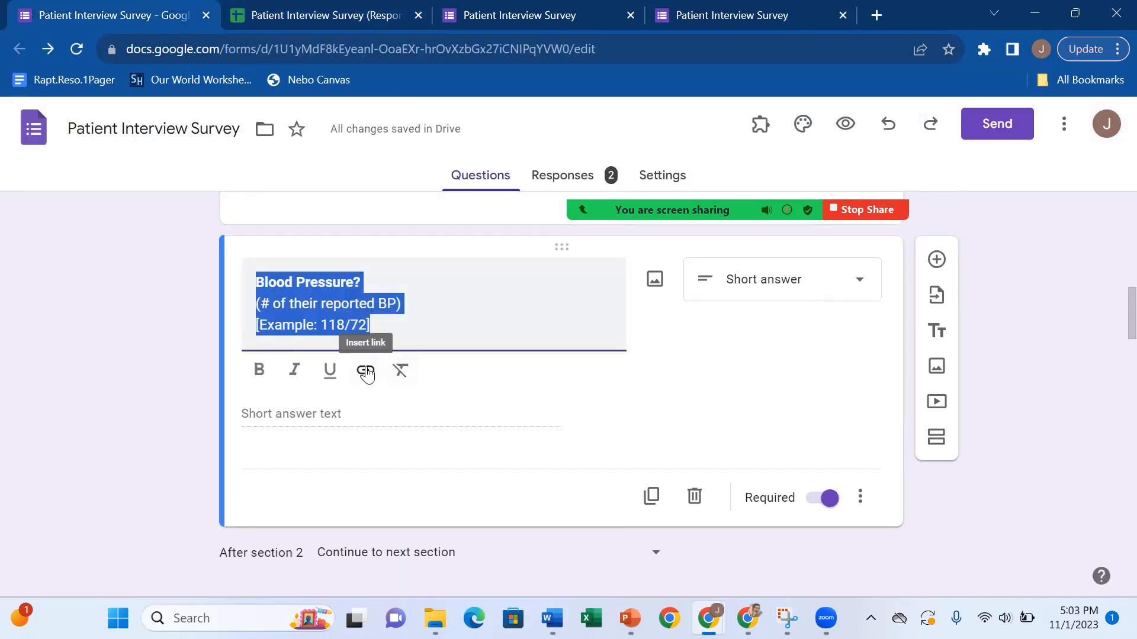
key("ctrl+i")
left_click(979, 390)
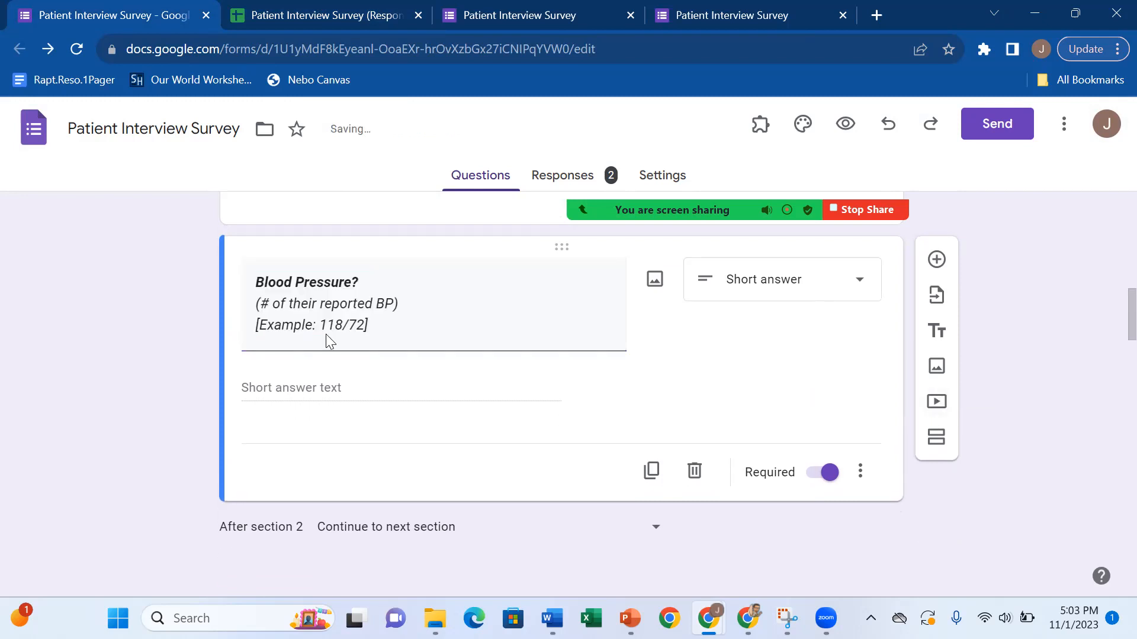
- Underline the "(# of their reported BP)" line in the "Blood Pressure?" question title
left_click(406, 302)
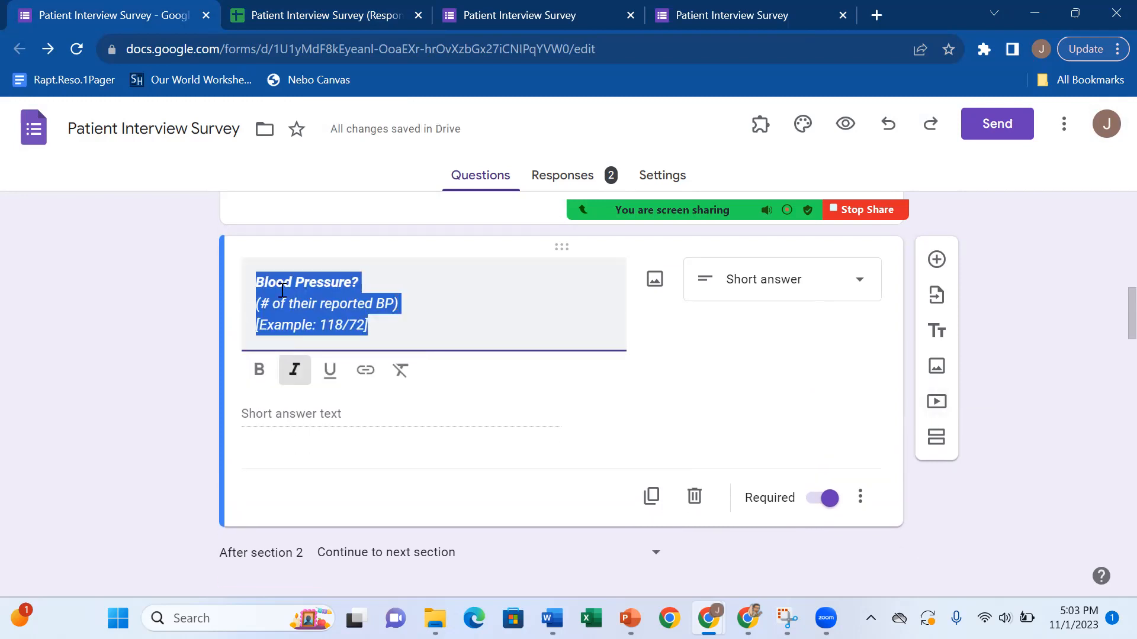
left_click(284, 283)
left_click_drag(251, 305, 400, 306)
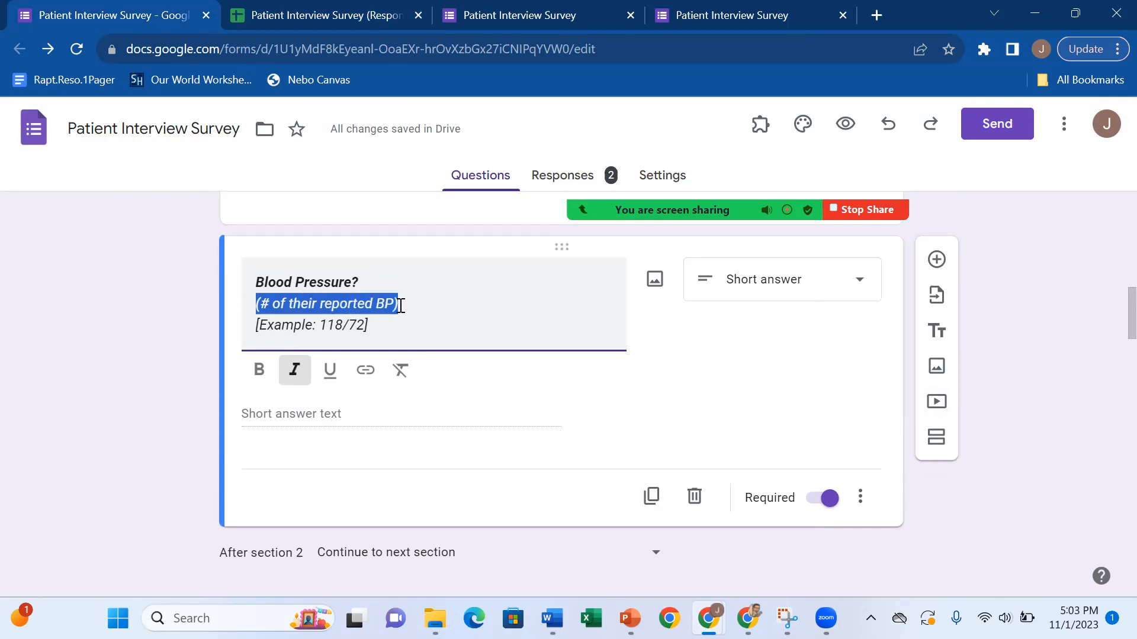
key("ctrl+u")
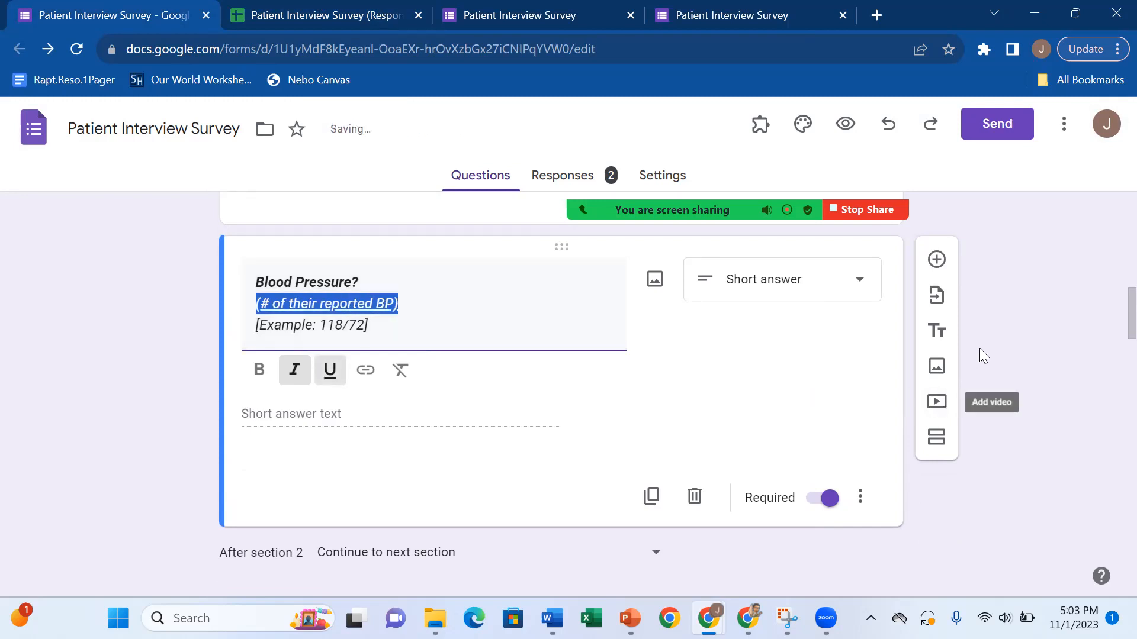
left_click(980, 350)
- Underline the "(use a #)" line in the "Age?" question title
scroll(330, 297, "up", 5)
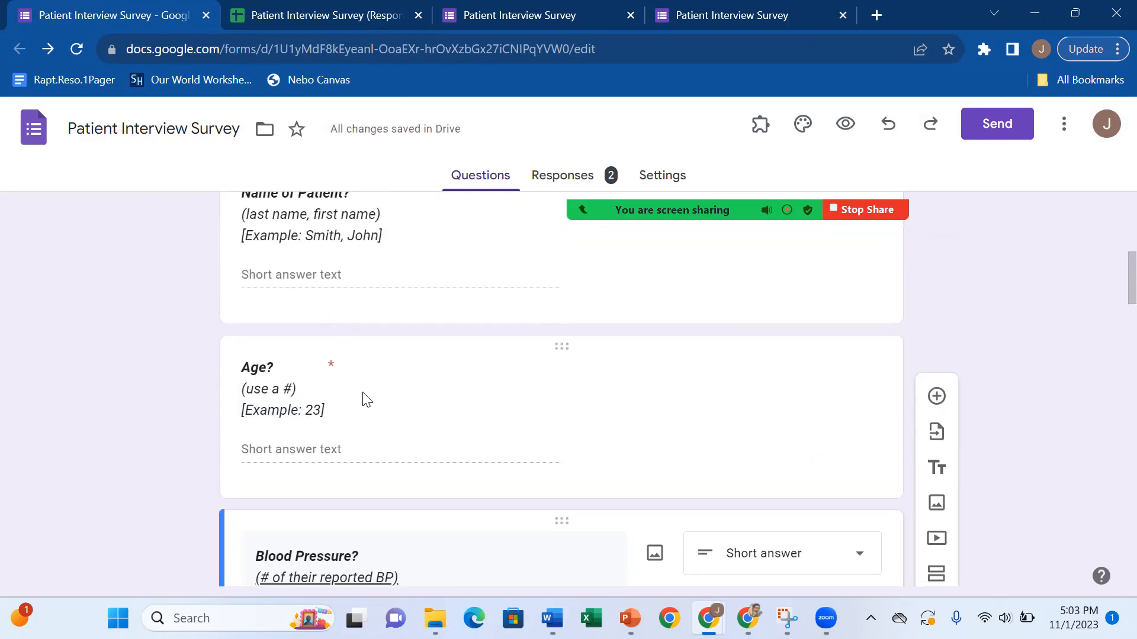
triple_click(329, 401)
left_click_drag(329, 401, 251, 404)
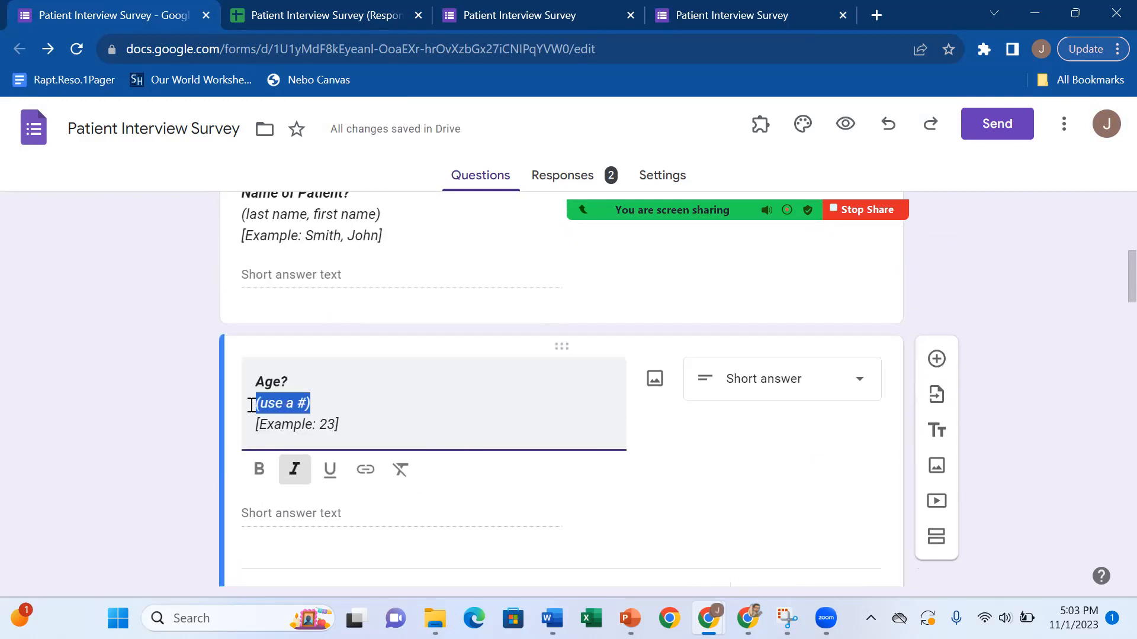
key("ctrl+u")
left_click(1014, 382)
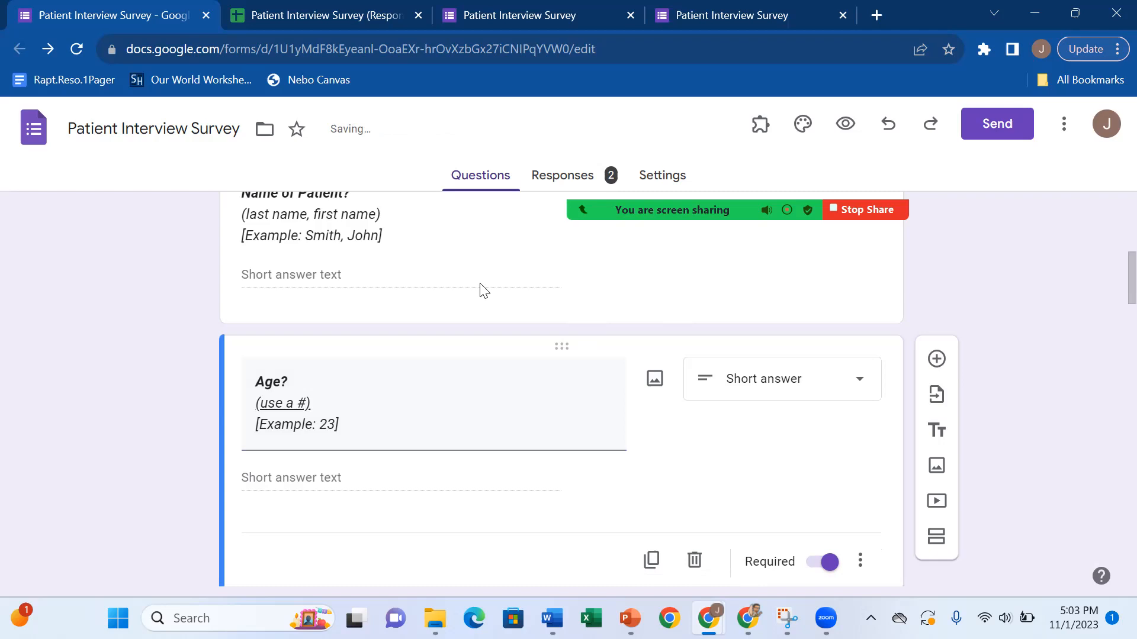
- Underline the "(last name, first name)" line in the "Name of Patient?" question title
scroll(467, 297, "up", 3)
left_click(414, 408)
left_click_drag(410, 408, 243, 419)
key("ctrl+u")
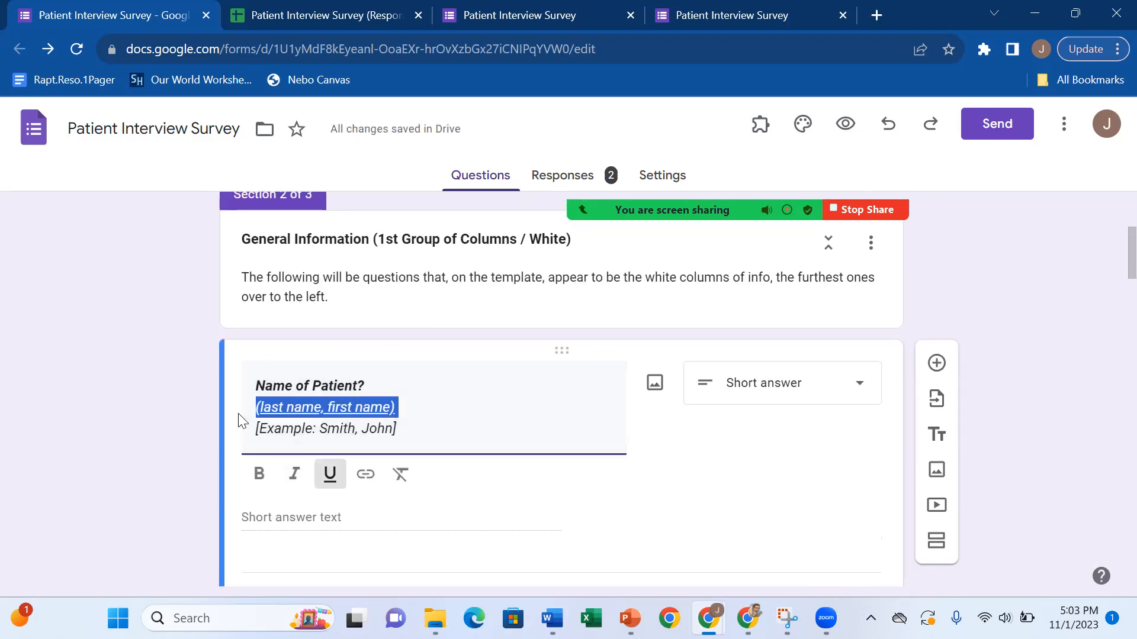
left_click(997, 401)
- Review the formatted name, age and blood pressure titles in the responses sheet headers and in the survey form
left_click(330, 12)
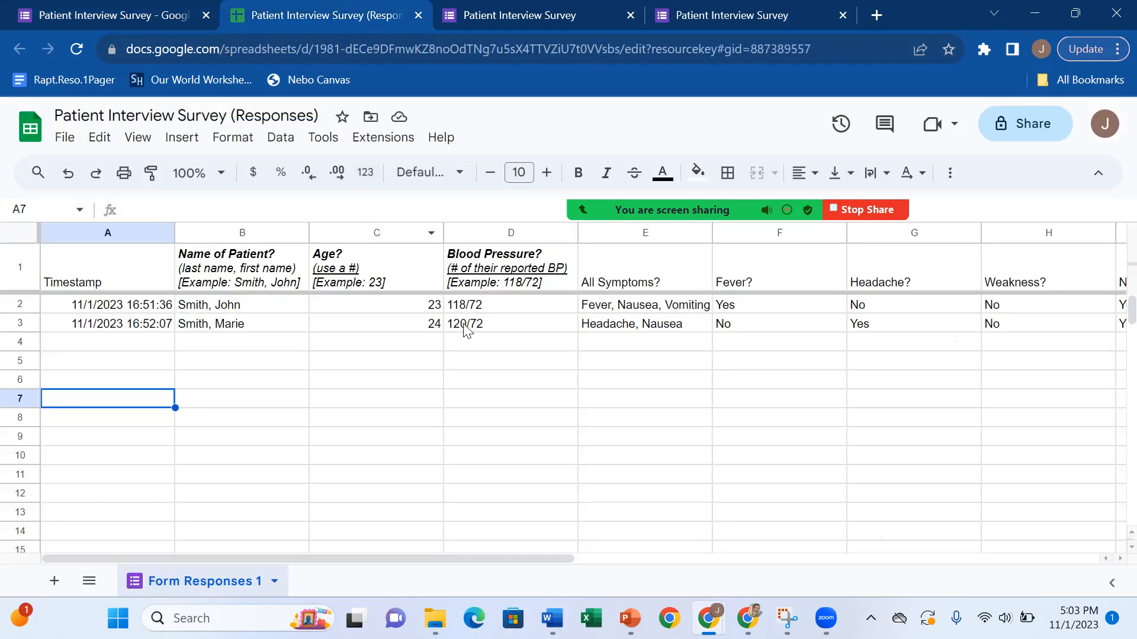
left_click(389, 360)
left_click(153, 349)
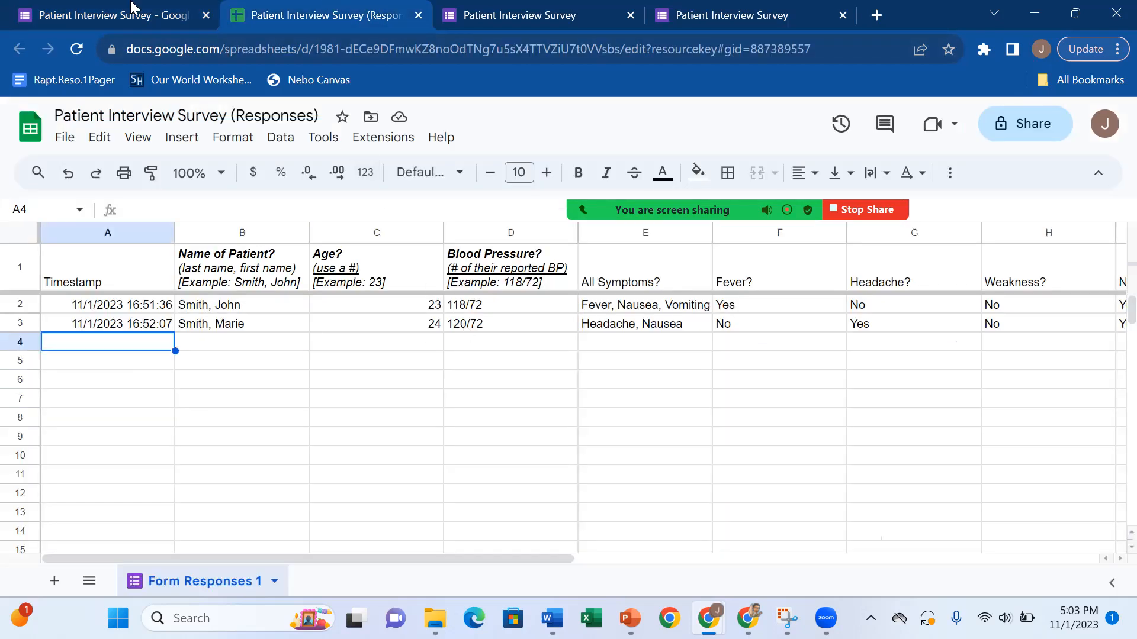
left_click(137, 9)
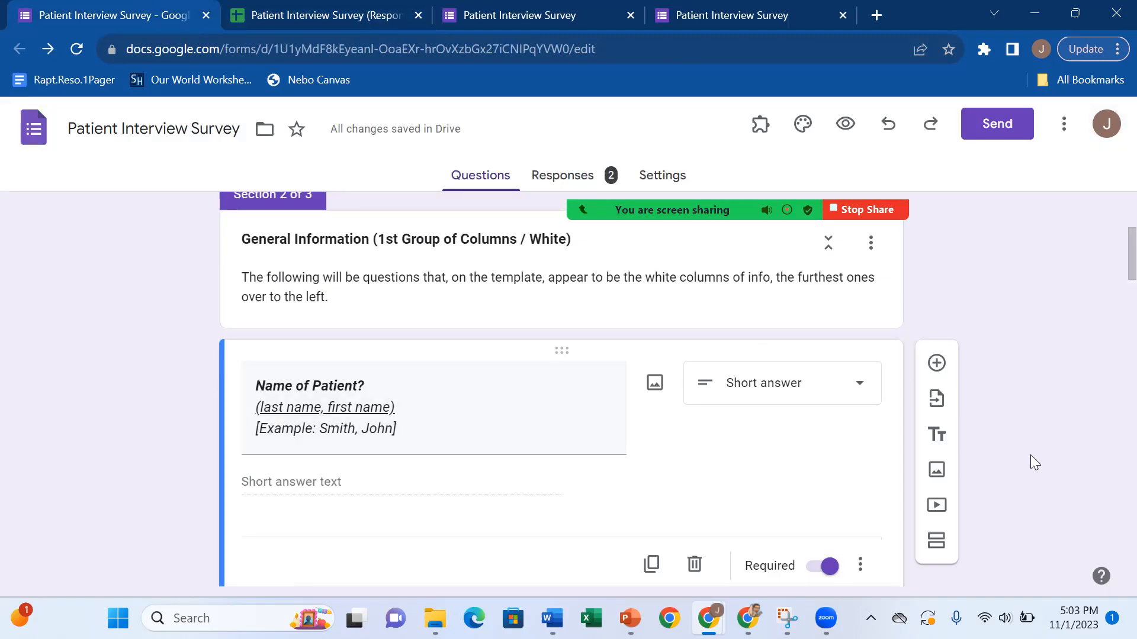
scroll(681, 422, "down", 5)
left_click(647, 353)
scroll(657, 350, "up", 4)
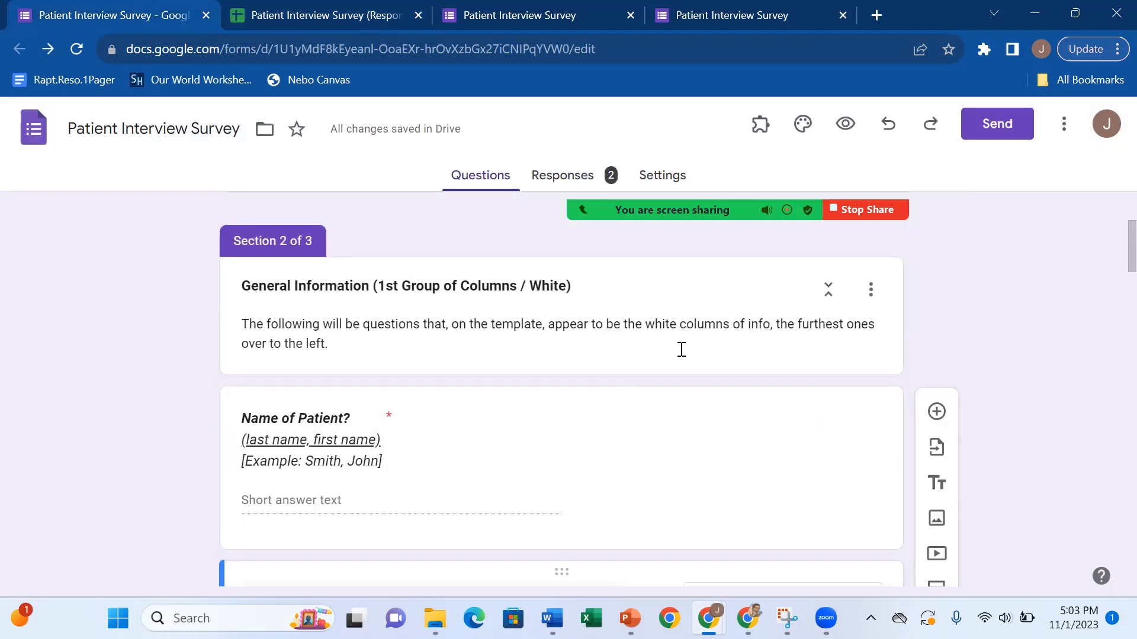
left_click(278, 9)
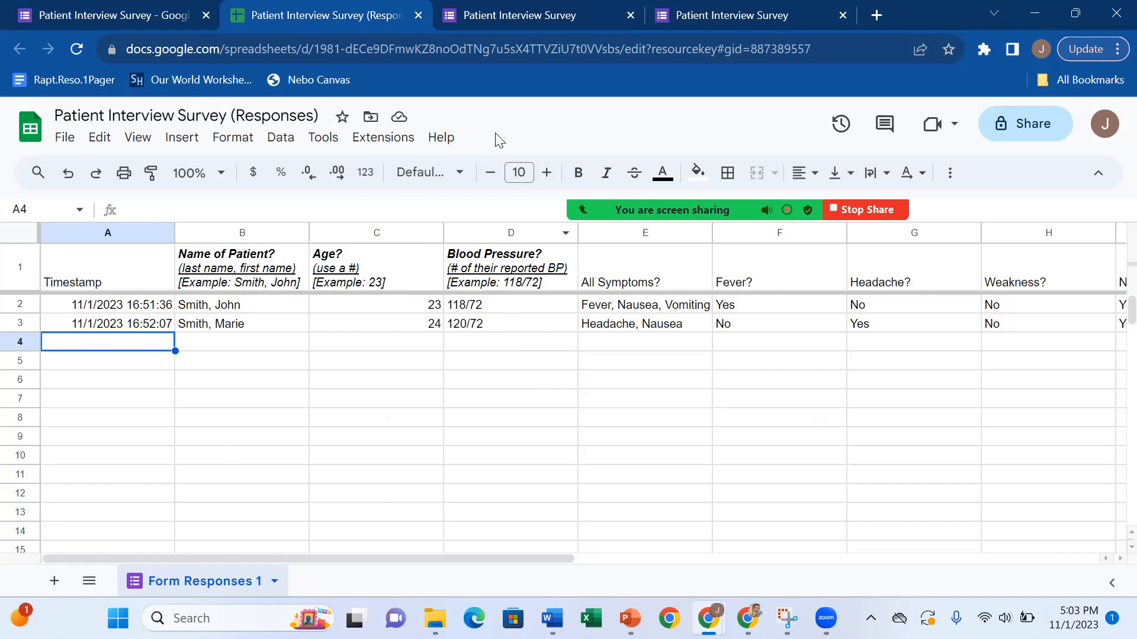
- Switch to Canvas and compare the Patient Interview Spreadsheet-2.xlsx template's columns with the responses sheet headers
key("alt+Tab")
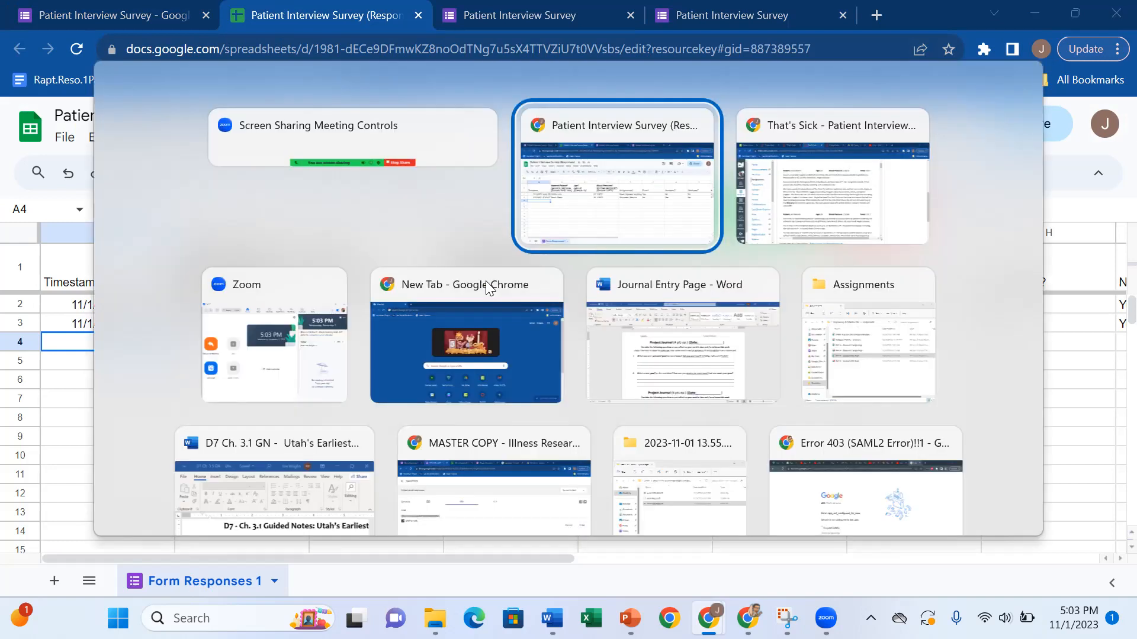
key("alt+Tab")
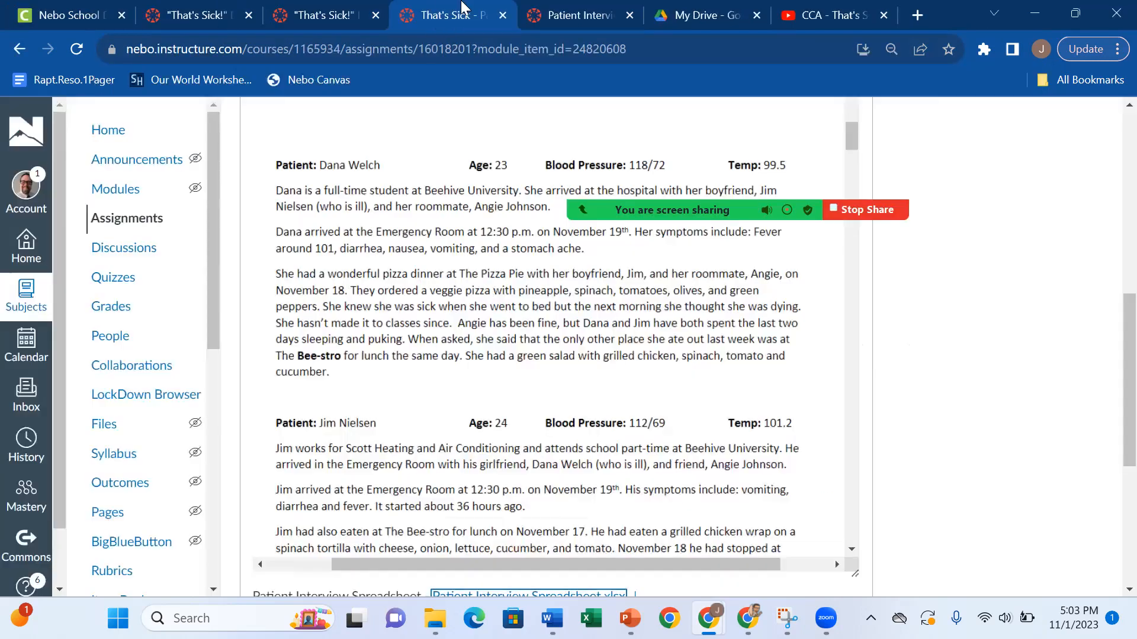
left_click(566, 8)
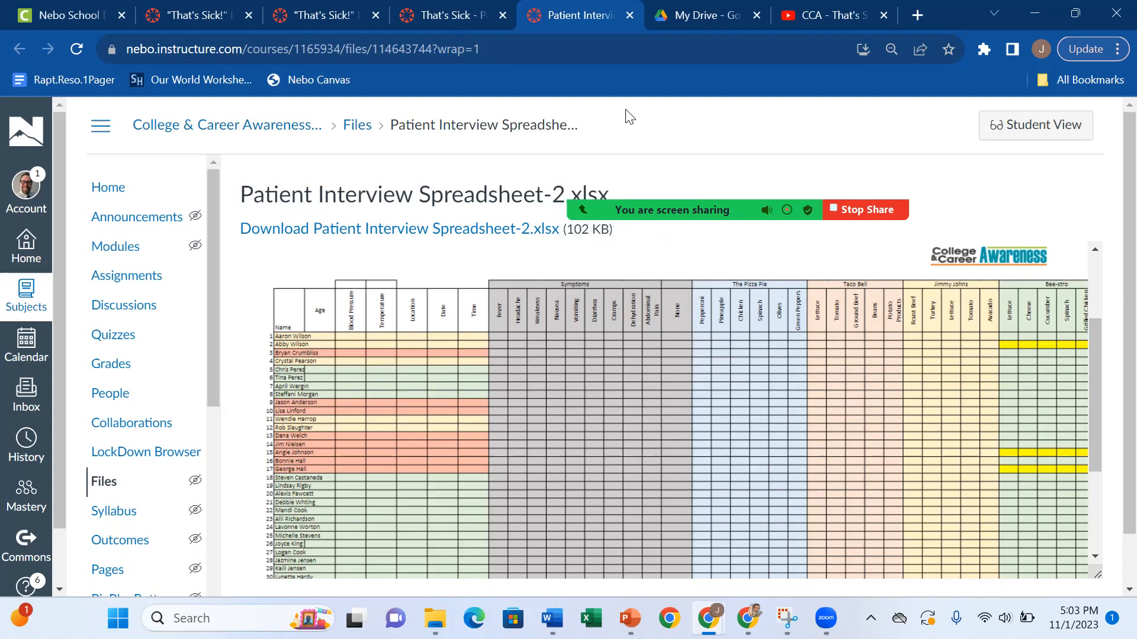
key("alt+Tab")
key("alt+Tab")
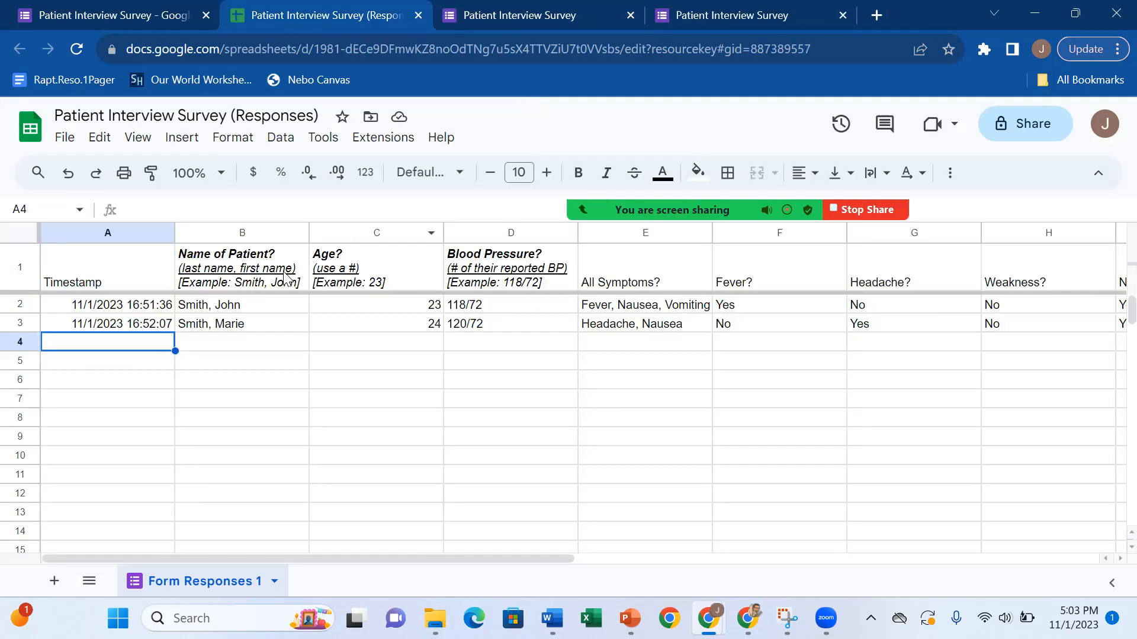
key("alt+Tab")
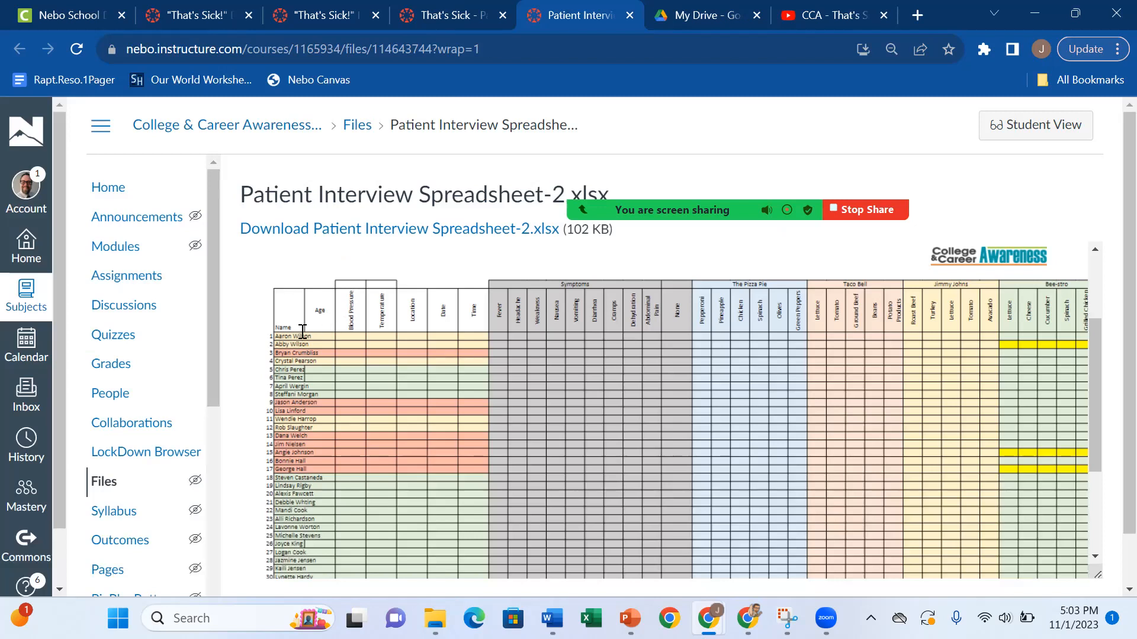
key("alt+Tab")
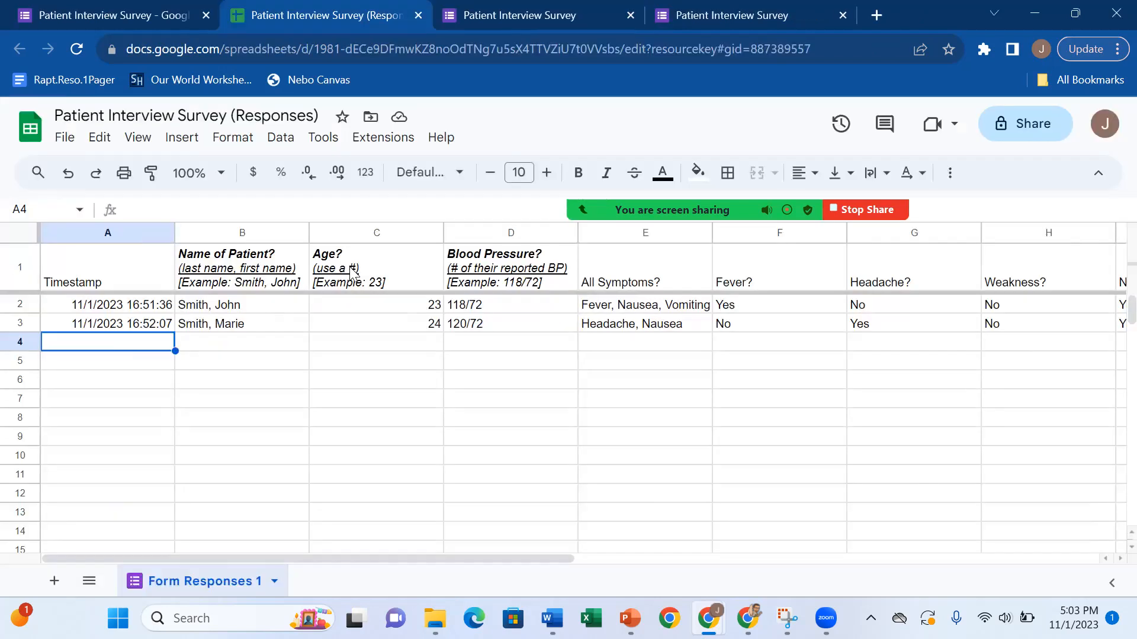
key("alt+Tab")
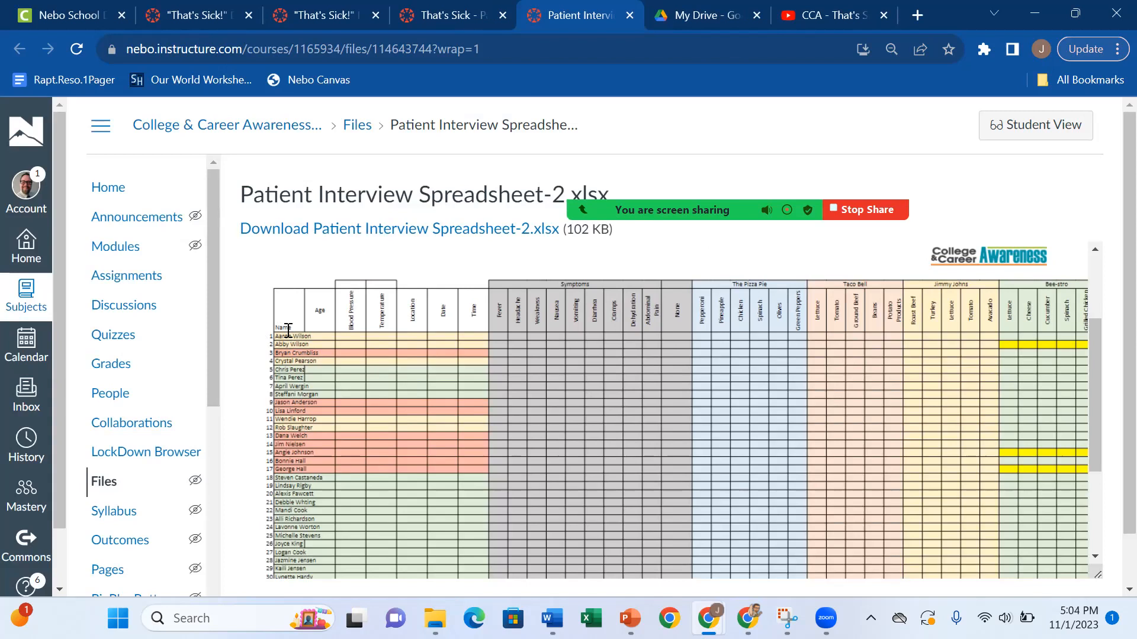
- Return to the Patient Interview Survey's question editor and review the "All Symptoms?" question in the Symptom Section
key("alt+Tab")
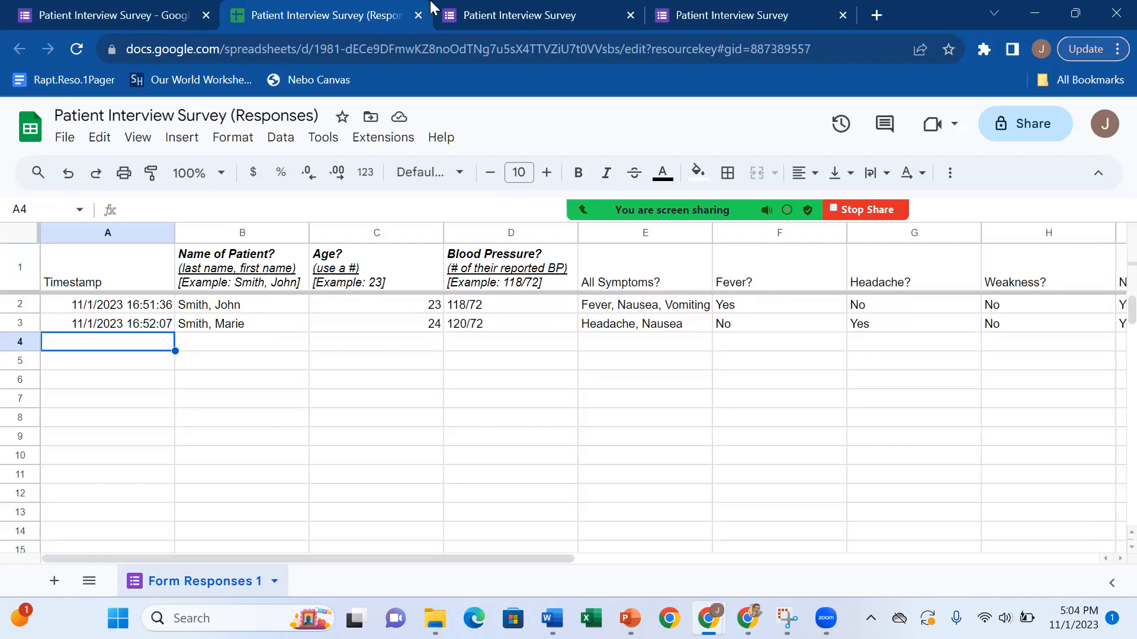
key("alt+Tab")
key("alt+Tab")
key("alt+Tab")
left_click(559, 8)
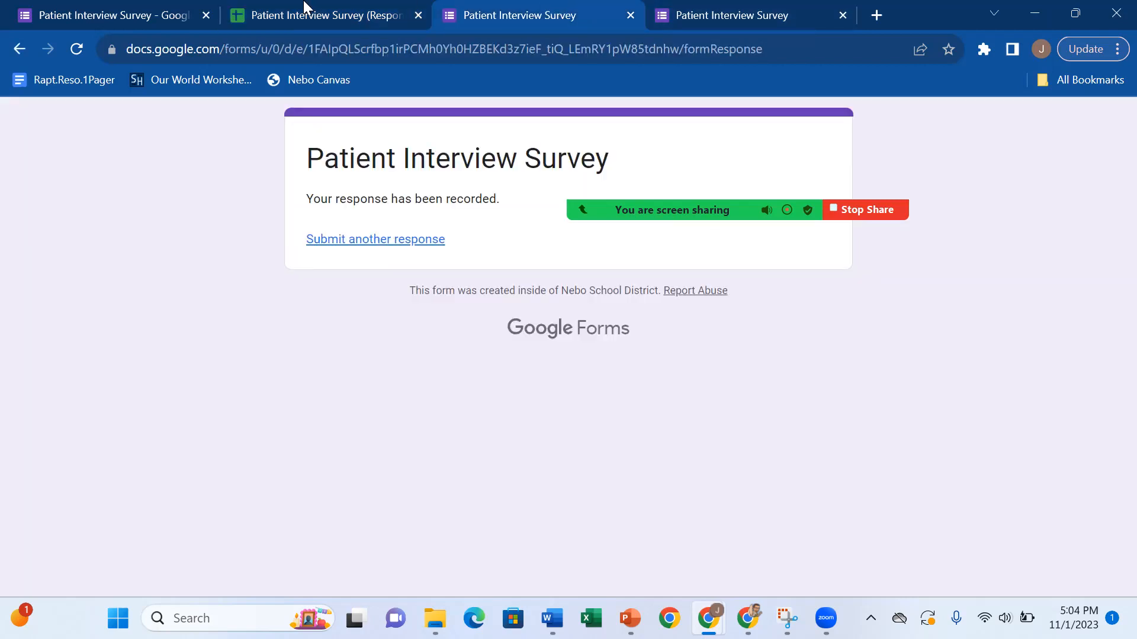
left_click(178, 8)
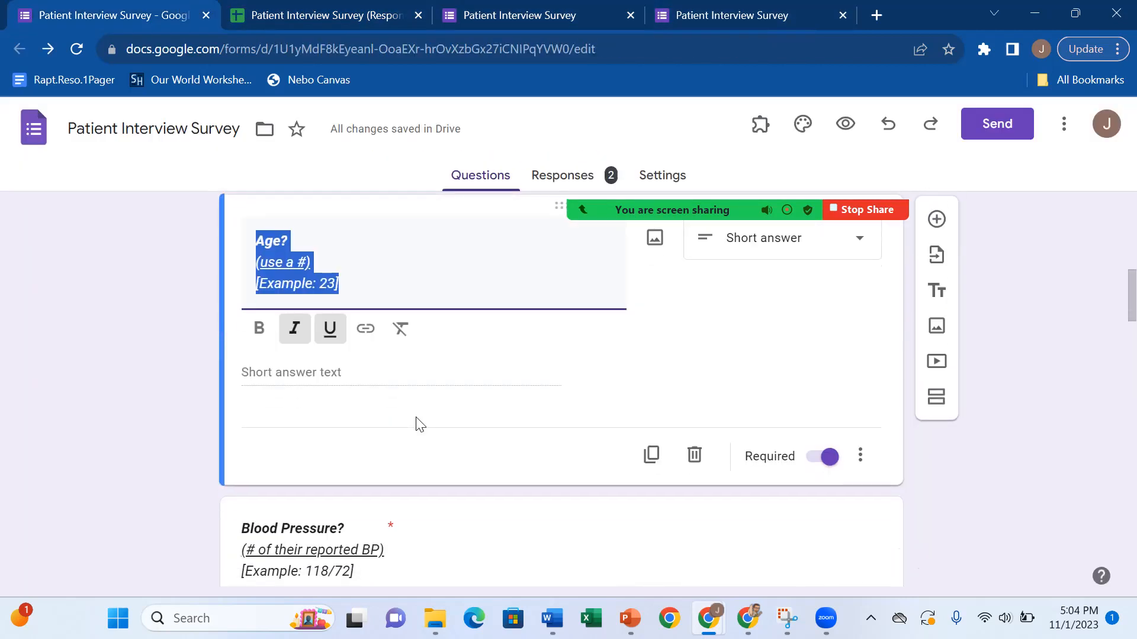
scroll(416, 418, "down", 8)
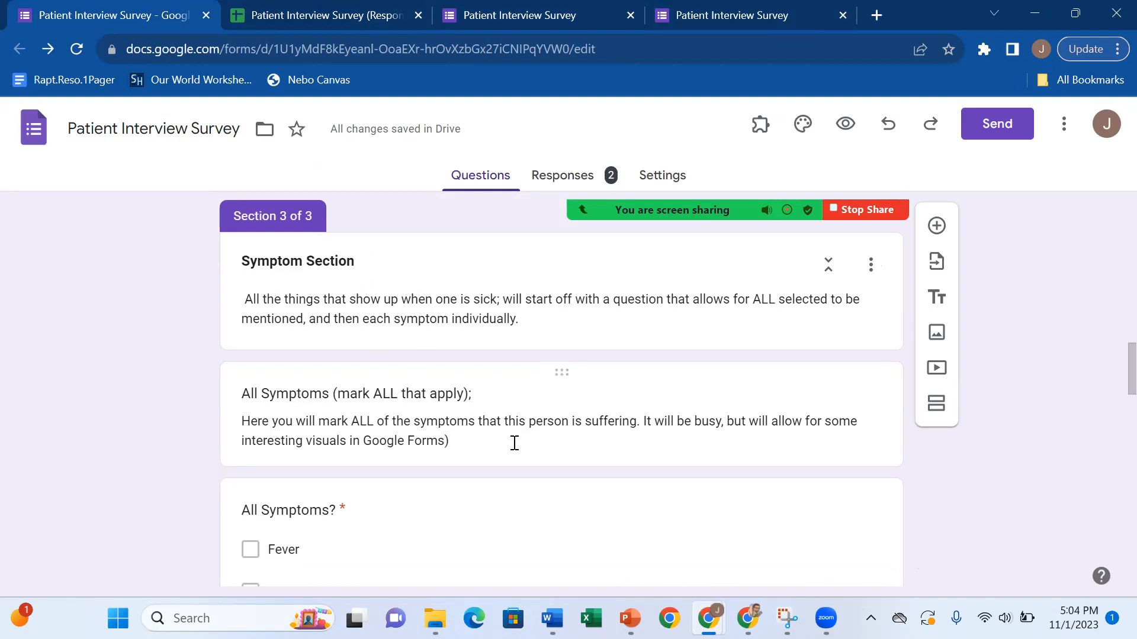
scroll(513, 443, "down", 2)
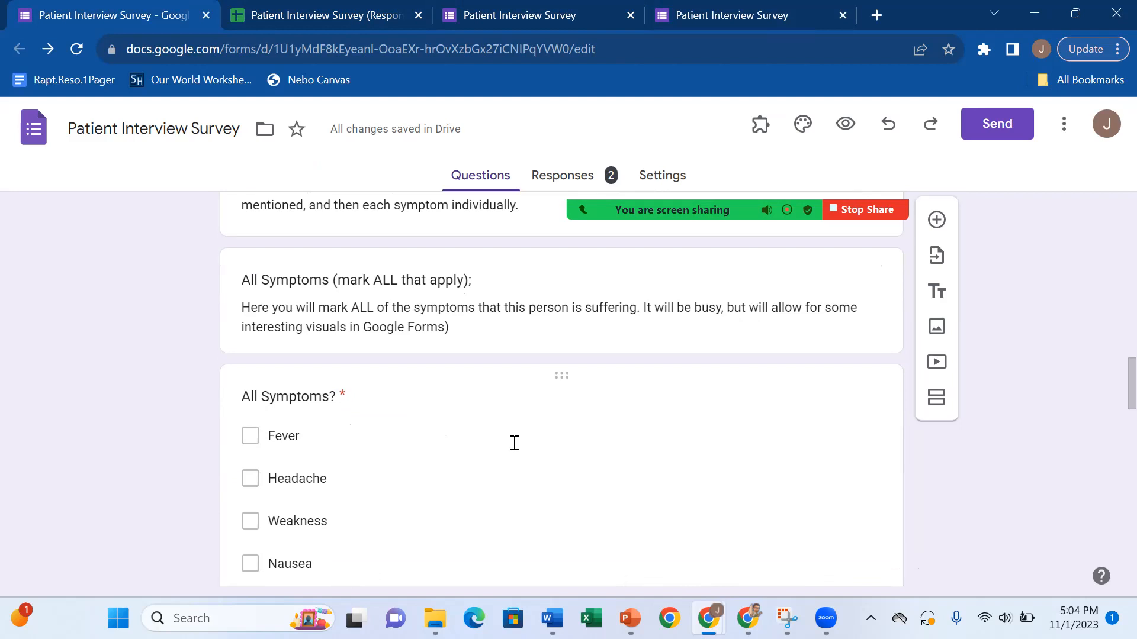
scroll(513, 444, "down", 1)
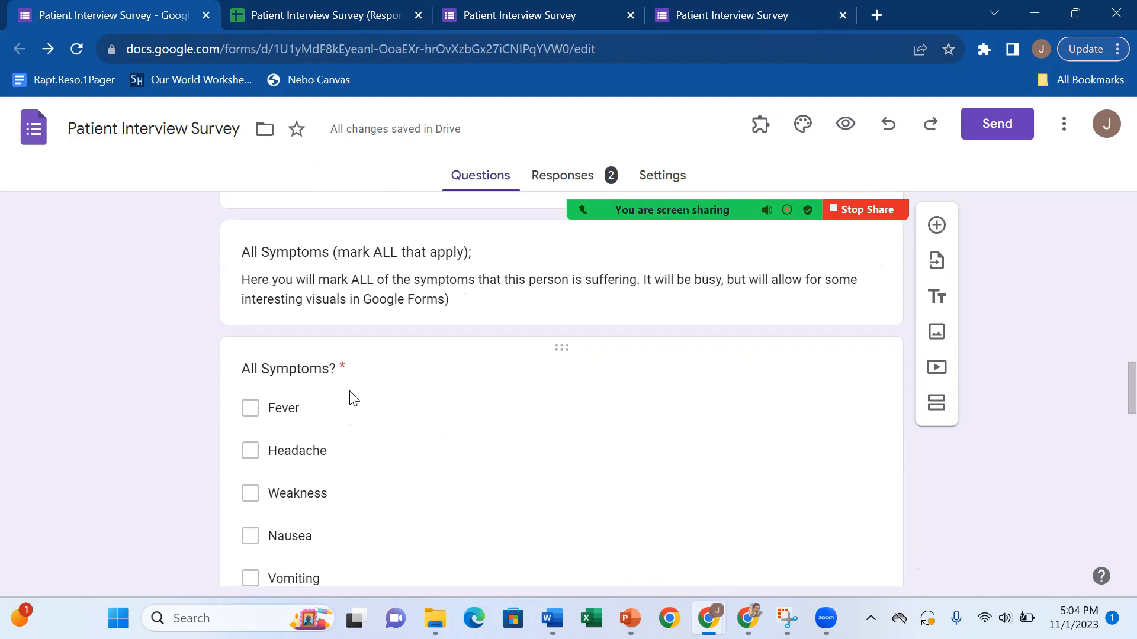
- Open the survey's response summary and examine the name, age and blood pressure answers and the "All Symptoms?" chart
left_click(559, 178)
scroll(595, 370, "down", 6)
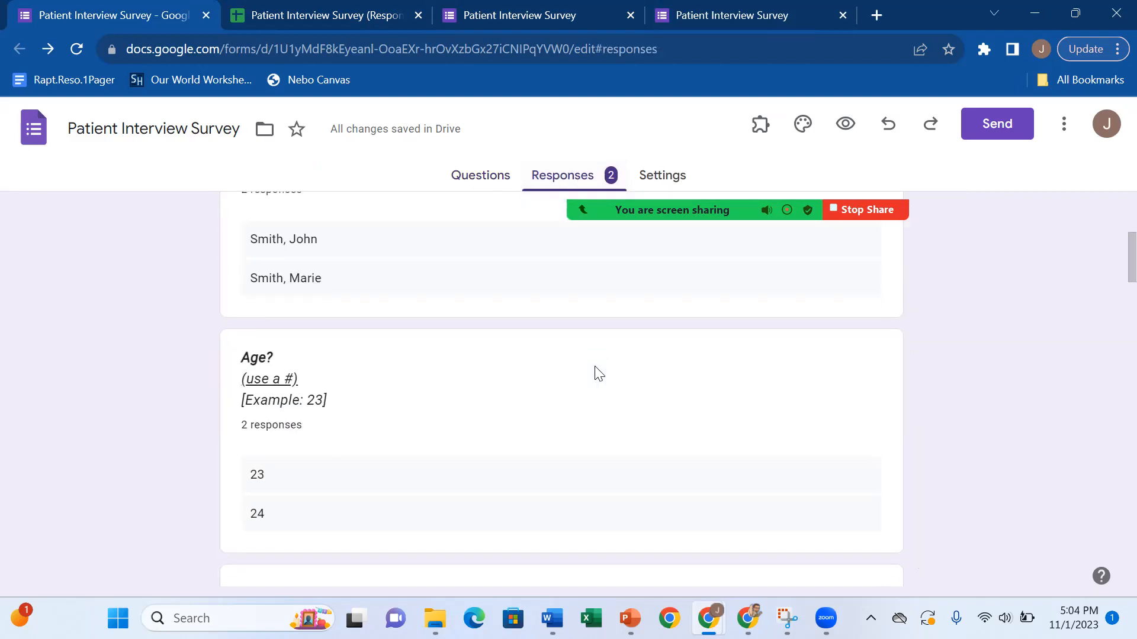
scroll(595, 370, "up", 3)
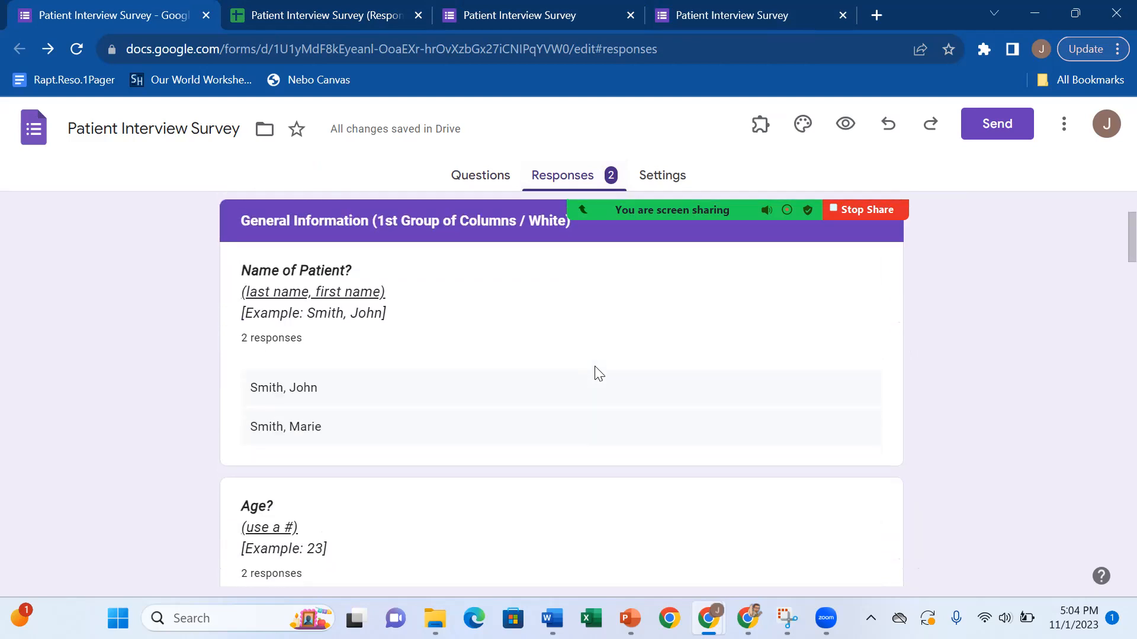
scroll(275, 269, "down", 1)
scroll(330, 354, "down", 5)
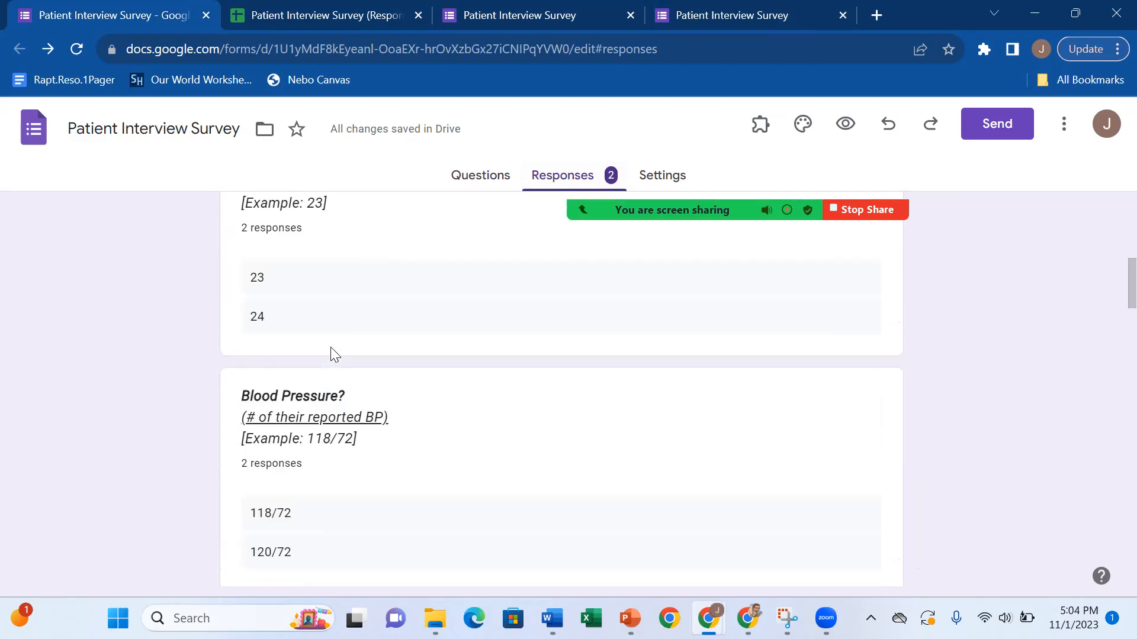
scroll(332, 351, "down", 10)
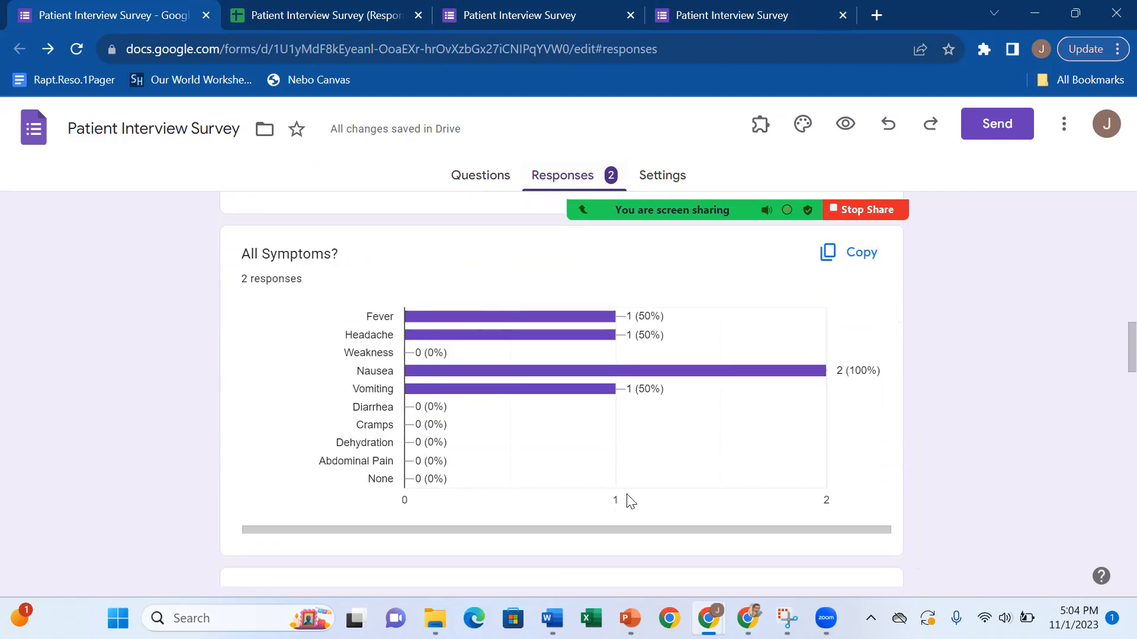
scroll(592, 352, "up", 2)
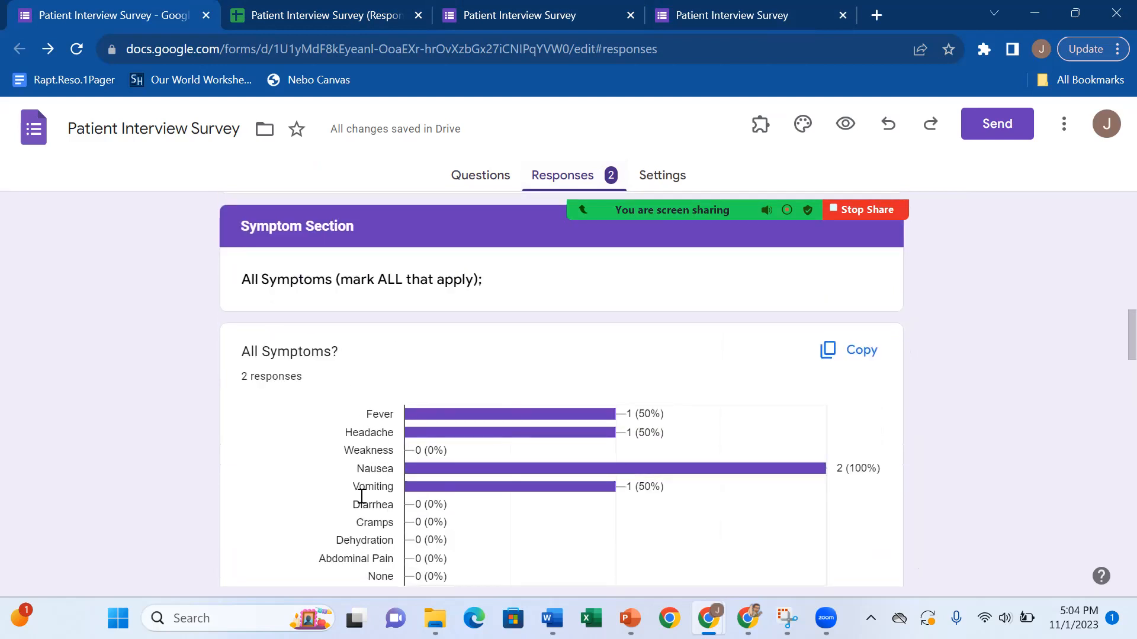
mouse_move(474, 407)
mouse_move(454, 485)
scroll(453, 485, "down", 1)
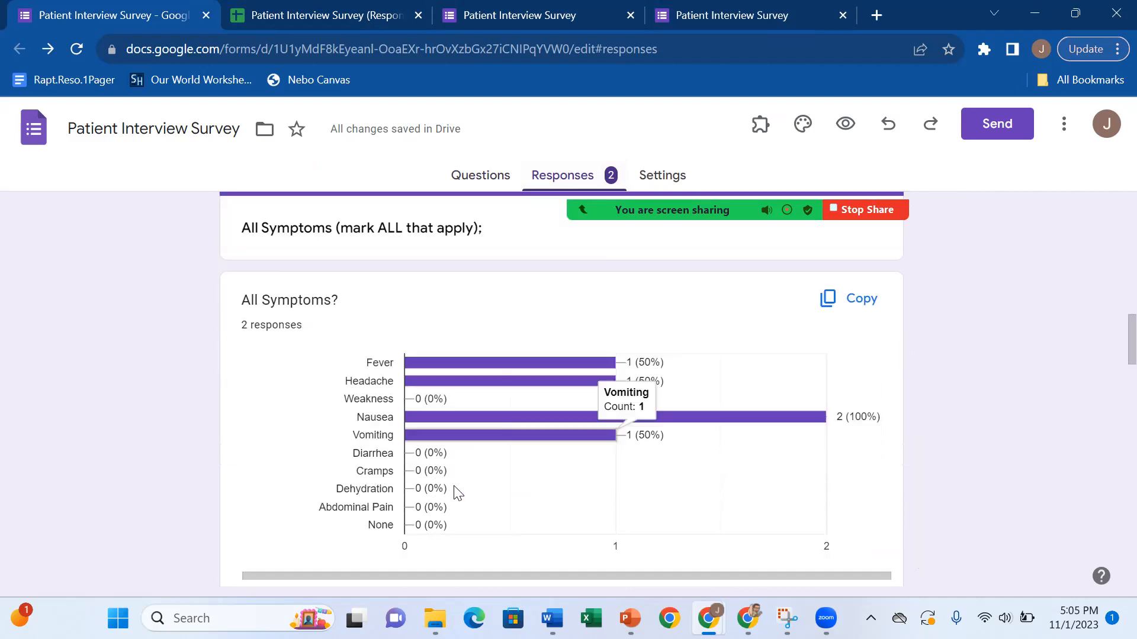
- Examine the individual symptom pie charts in the response summary, from "Fever?" to "Vomiting?"
scroll(558, 434, "down", 1)
scroll(546, 354, "down", 5)
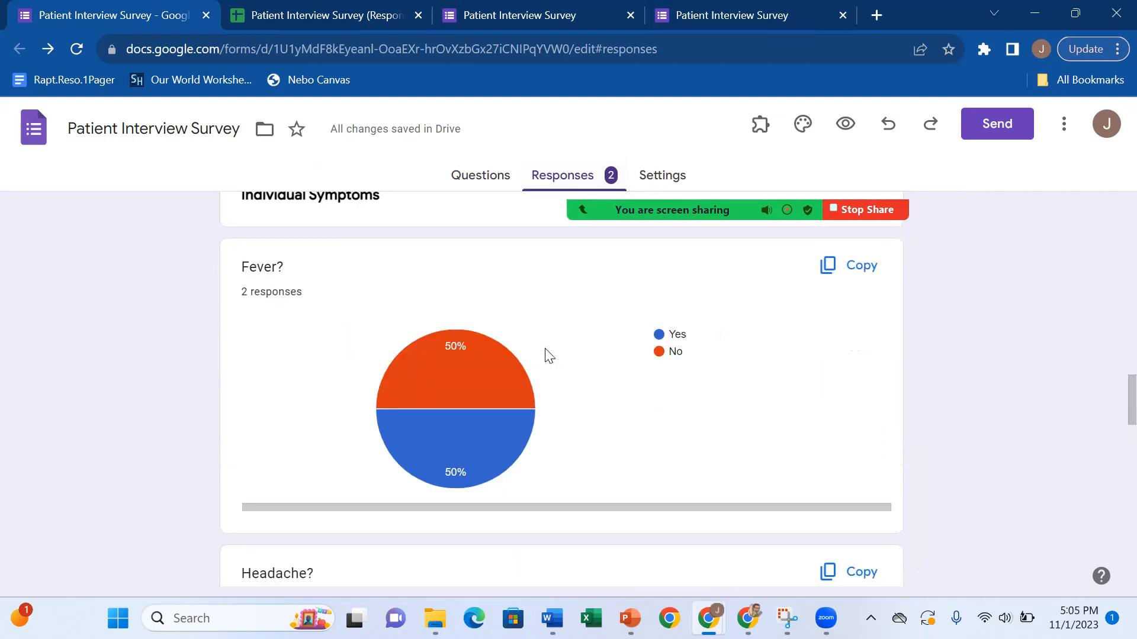
scroll(545, 354, "up", 1)
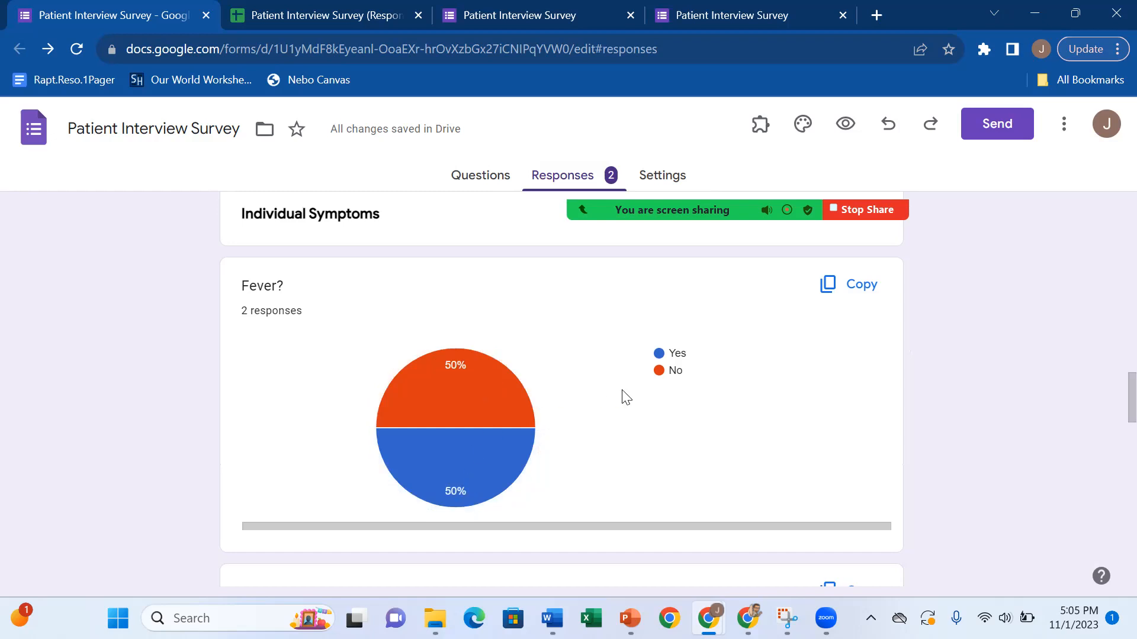
scroll(625, 396, "down", 5)
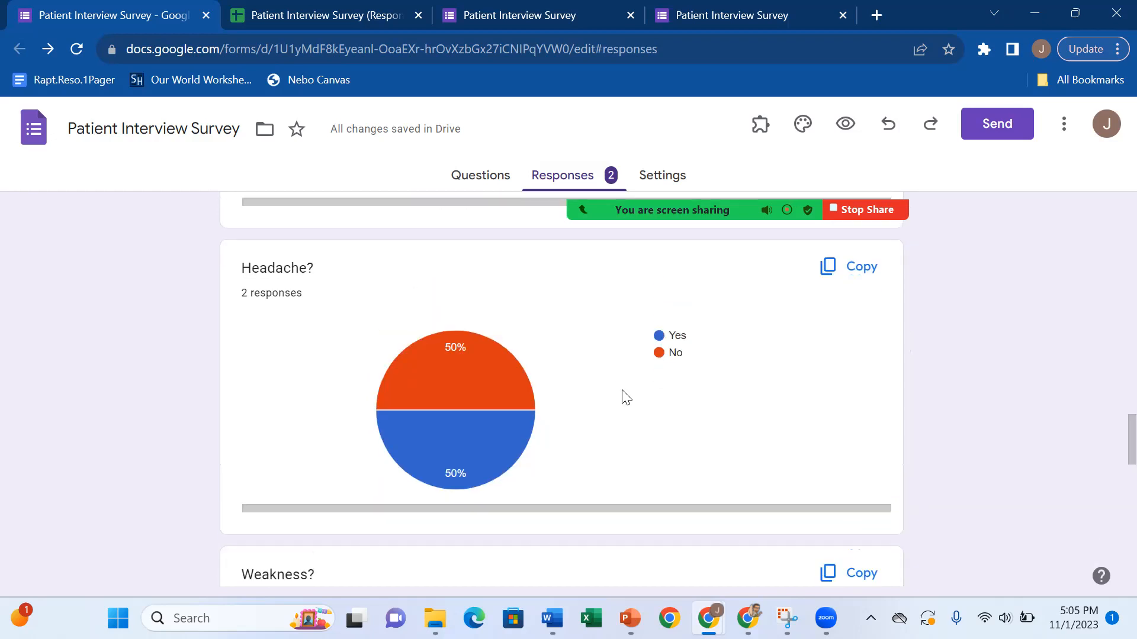
scroll(626, 397, "down", 10)
scroll(625, 397, "down", 3)
scroll(626, 396, "up", 9)
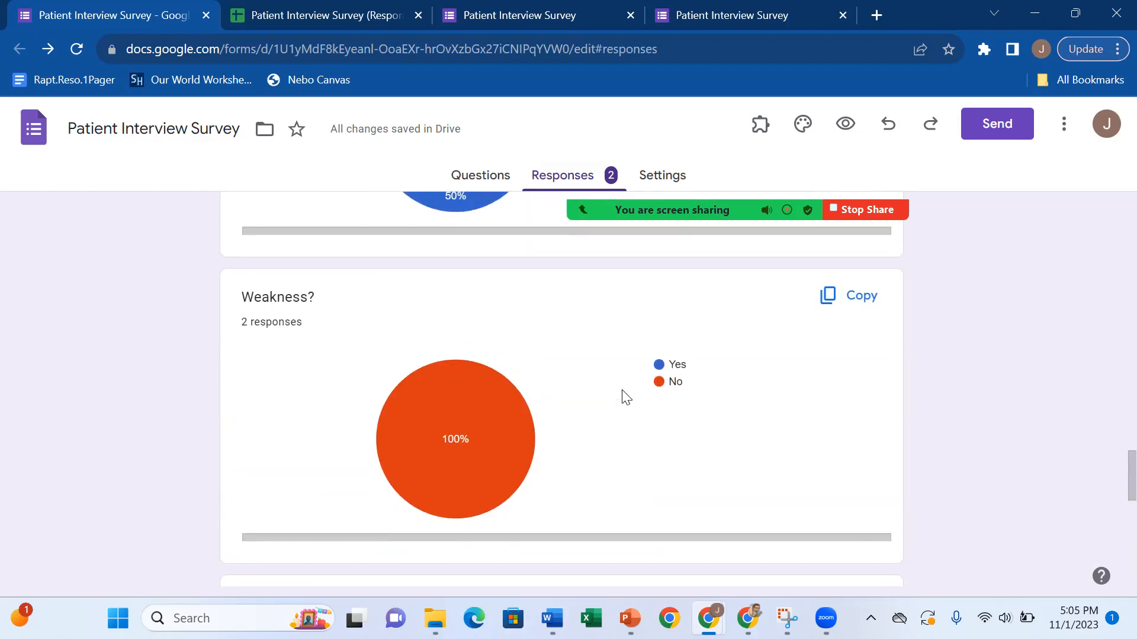
scroll(625, 397, "down", 5)
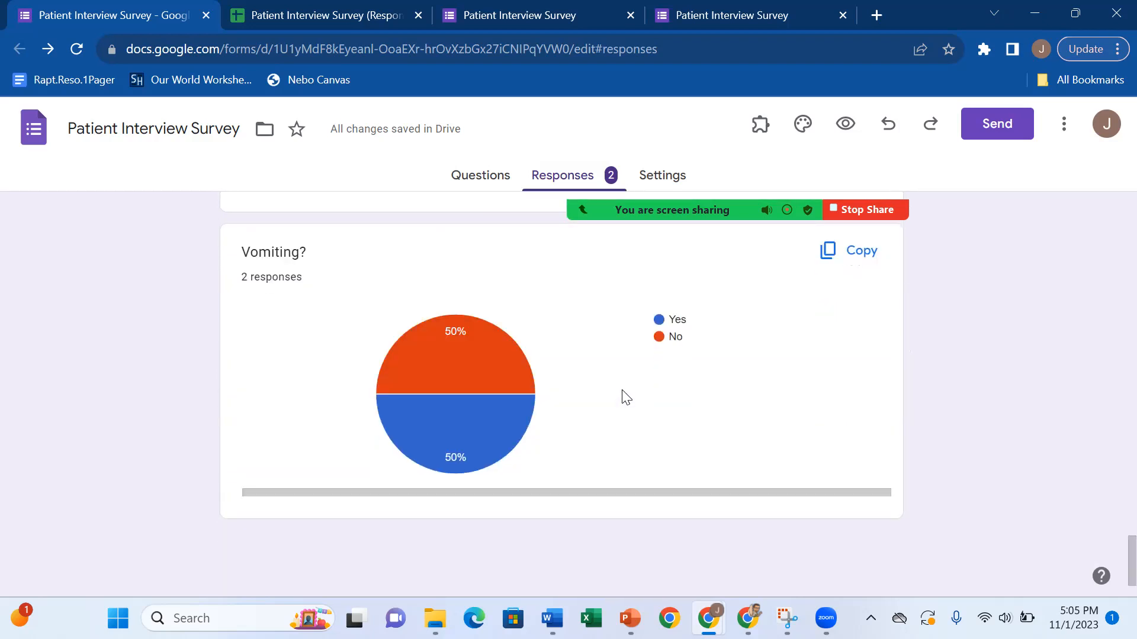
scroll(626, 396, "up", 20)
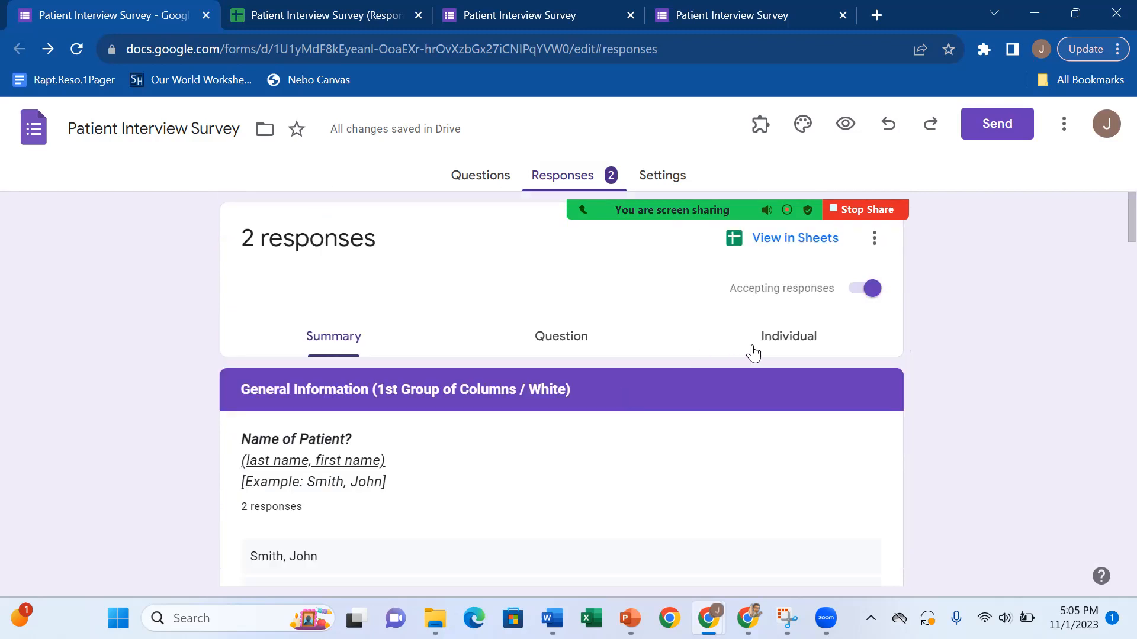
- View the responses by individual and by question, and return to the summary's blood pressure answers and symptom charts
scroll(737, 450, "down", 5)
scroll(737, 450, "up", 6)
left_click(552, 324)
left_click(766, 333)
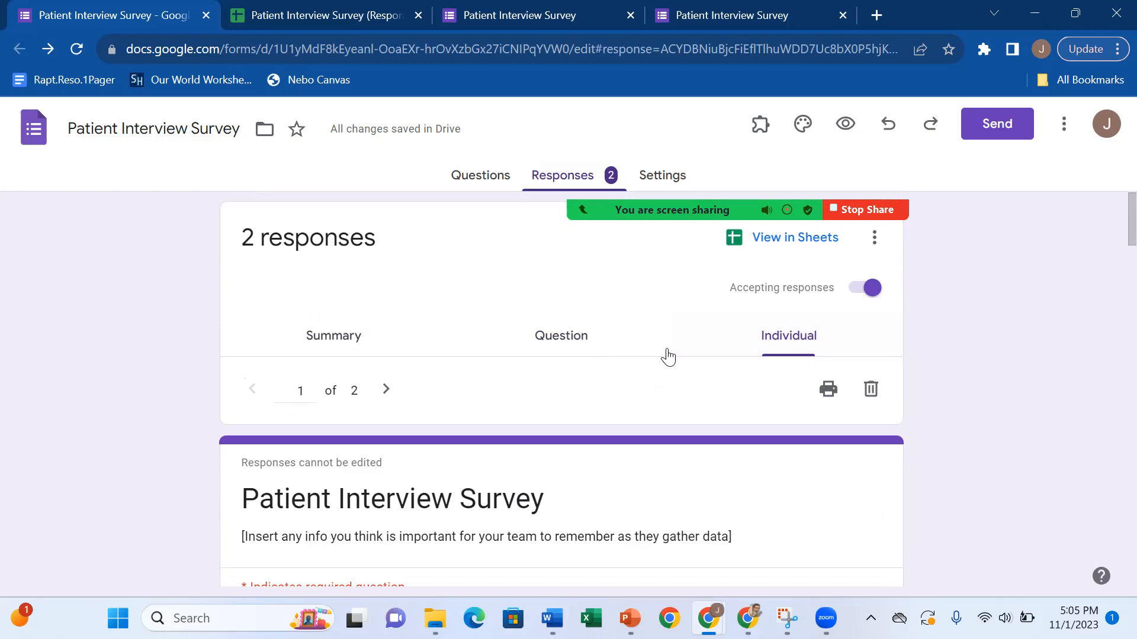
scroll(668, 357, "down", 5)
scroll(668, 357, "up", 5)
left_click(558, 325)
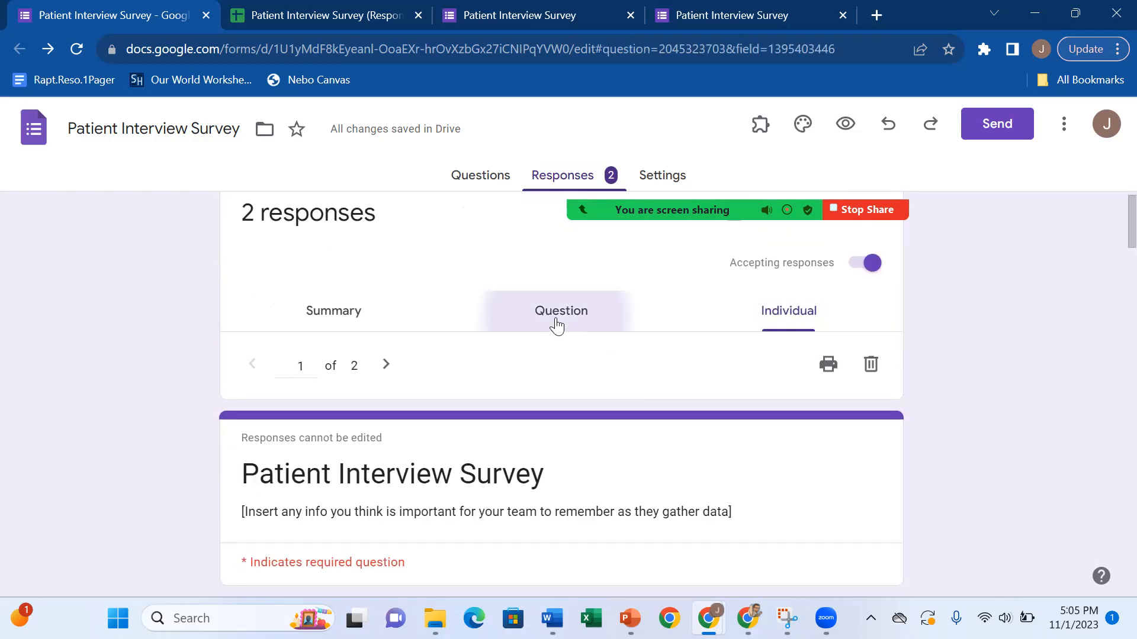
left_click(325, 336)
scroll(717, 440, "down", 15)
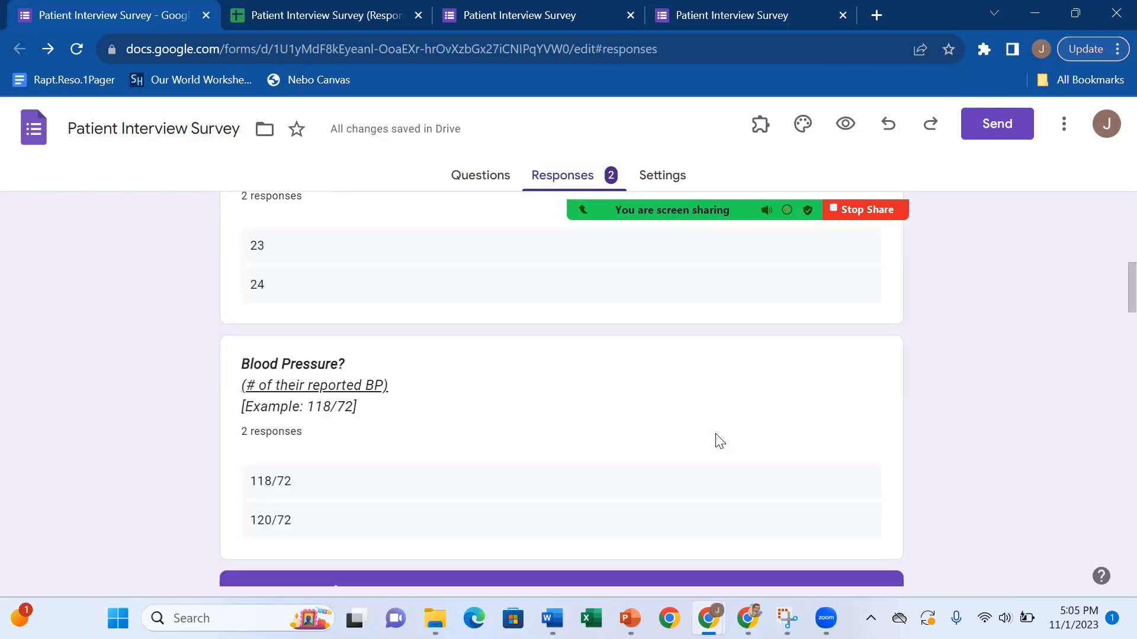
scroll(719, 441, "down", 7)
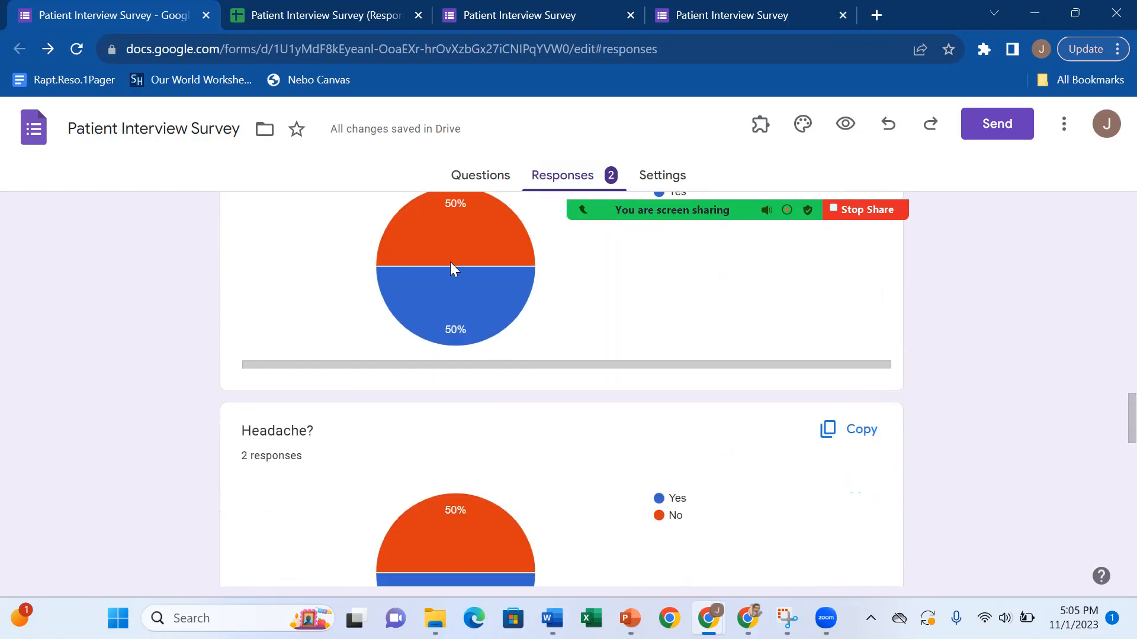
- Compare the responses sheet with the symptom and restaurant columns of Patient Interview Spreadsheet-2.xlsx in Canvas
left_click(342, 6)
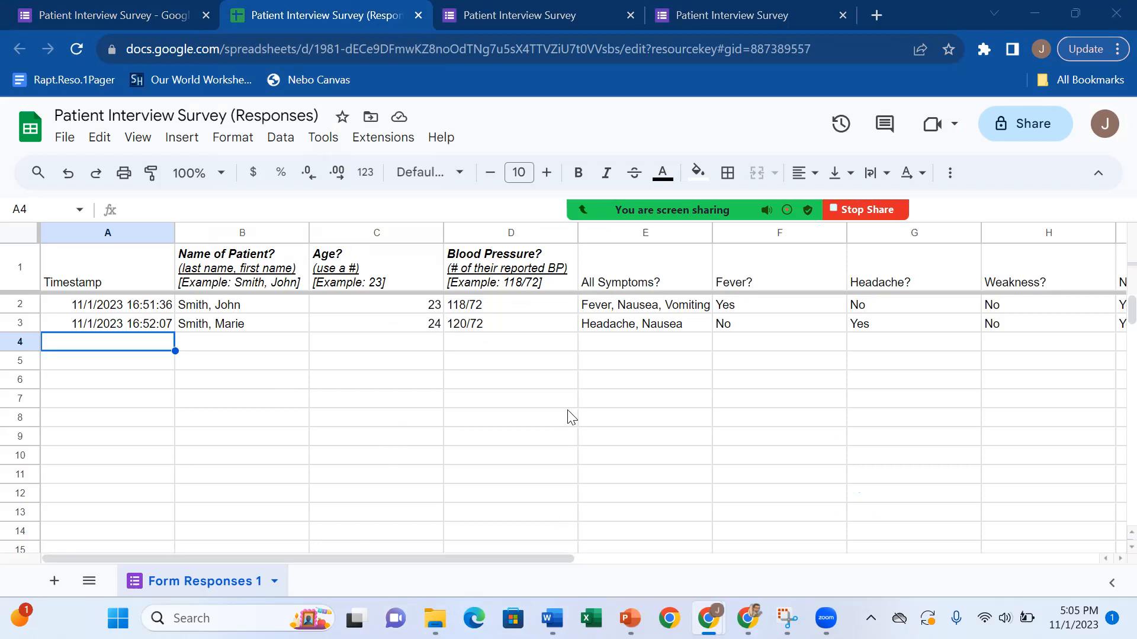
key("alt+Tab")
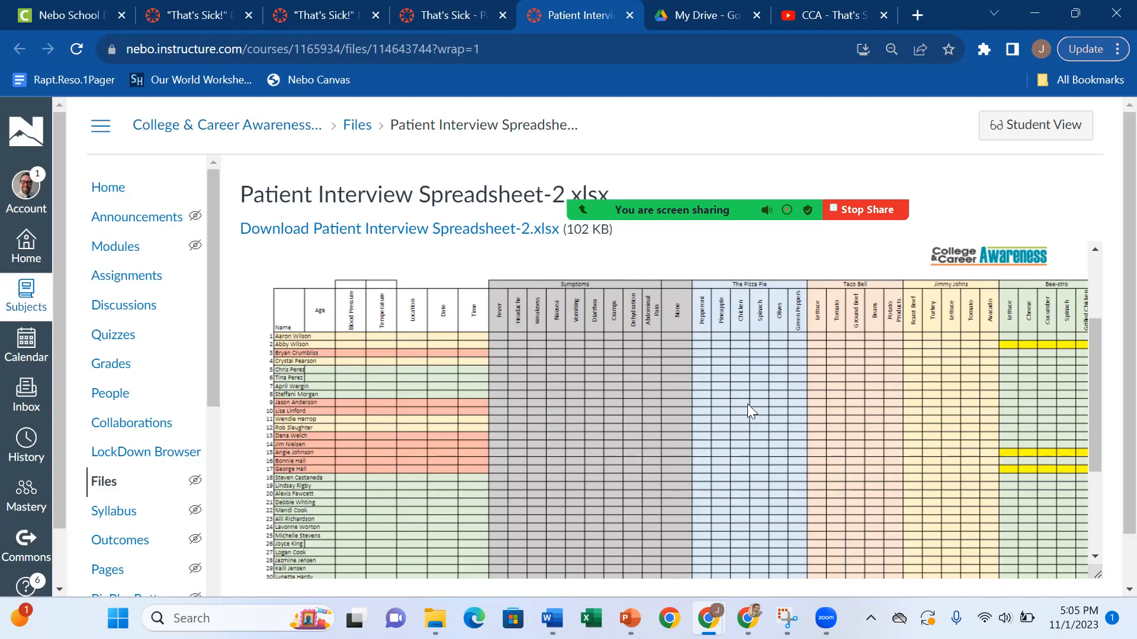
scroll(747, 404, "right", 3)
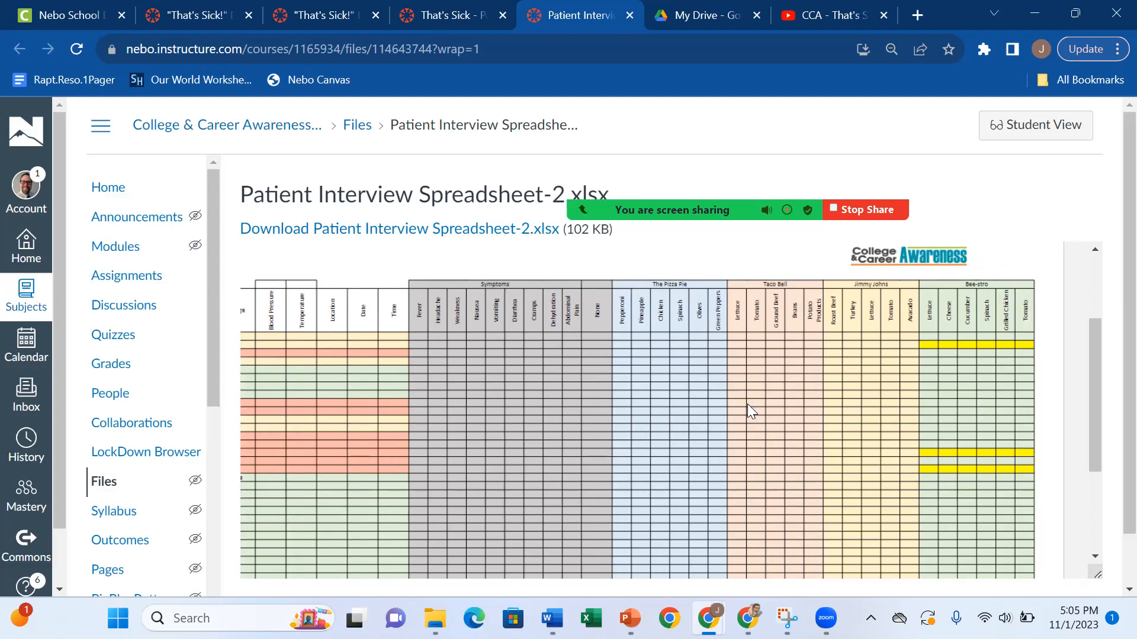
scroll(747, 404, "left", 4)
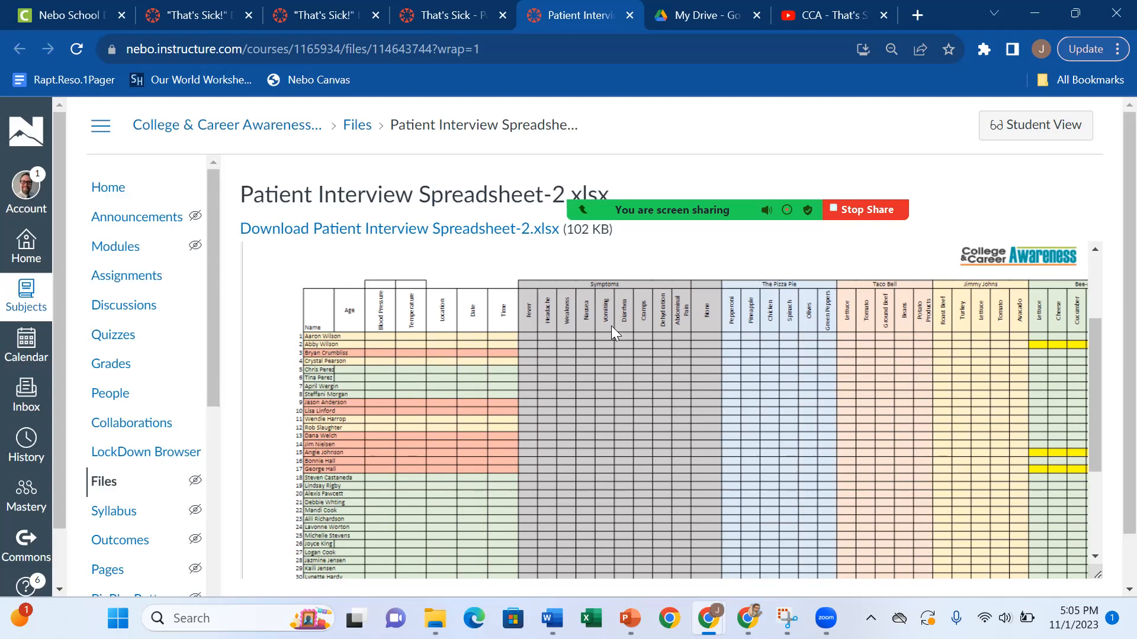
scroll(611, 325, "right", 3)
scroll(611, 326, "left", 3)
scroll(611, 326, "left", 1)
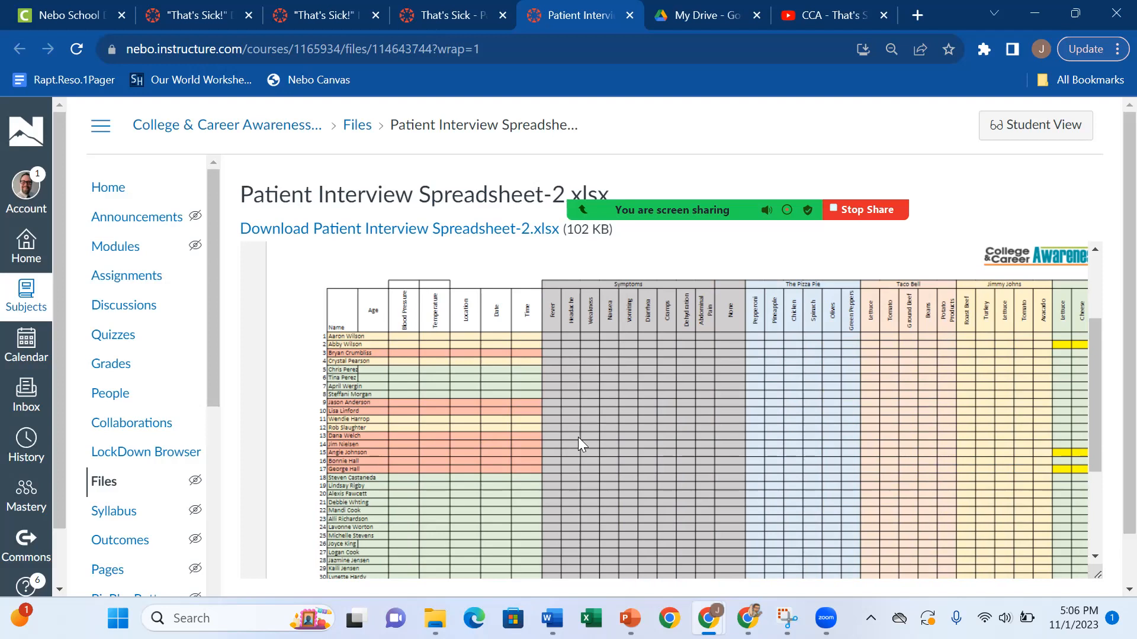
scroll(578, 438, "right", 1)
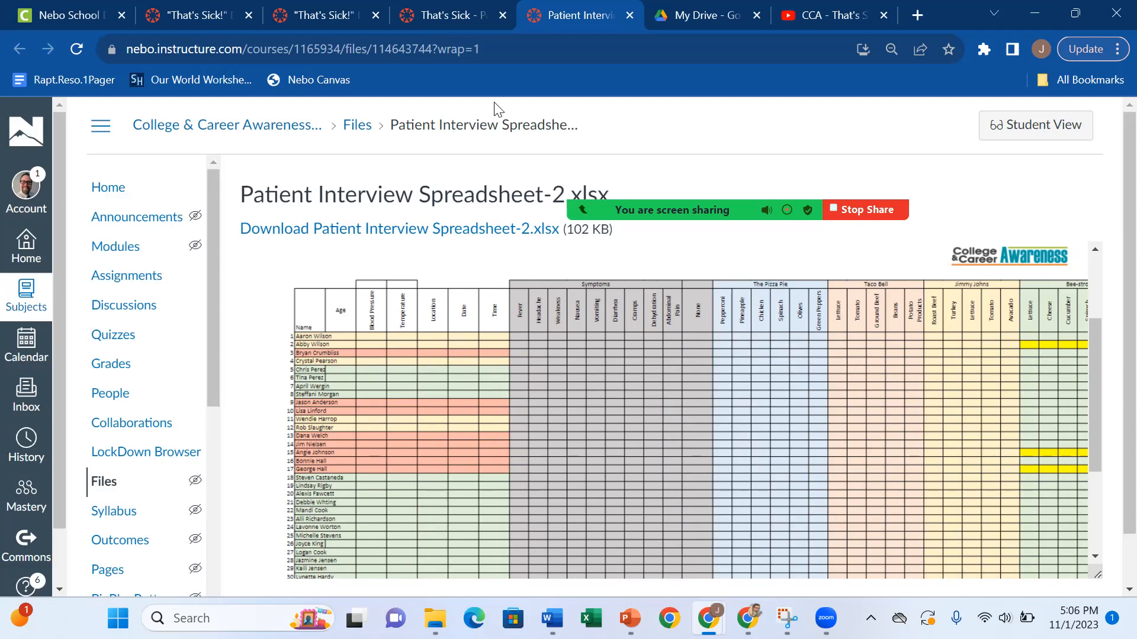
- Switch back to the responses sheet and review its columns from the patient name through "Vomiting?"
key("alt+Tab")
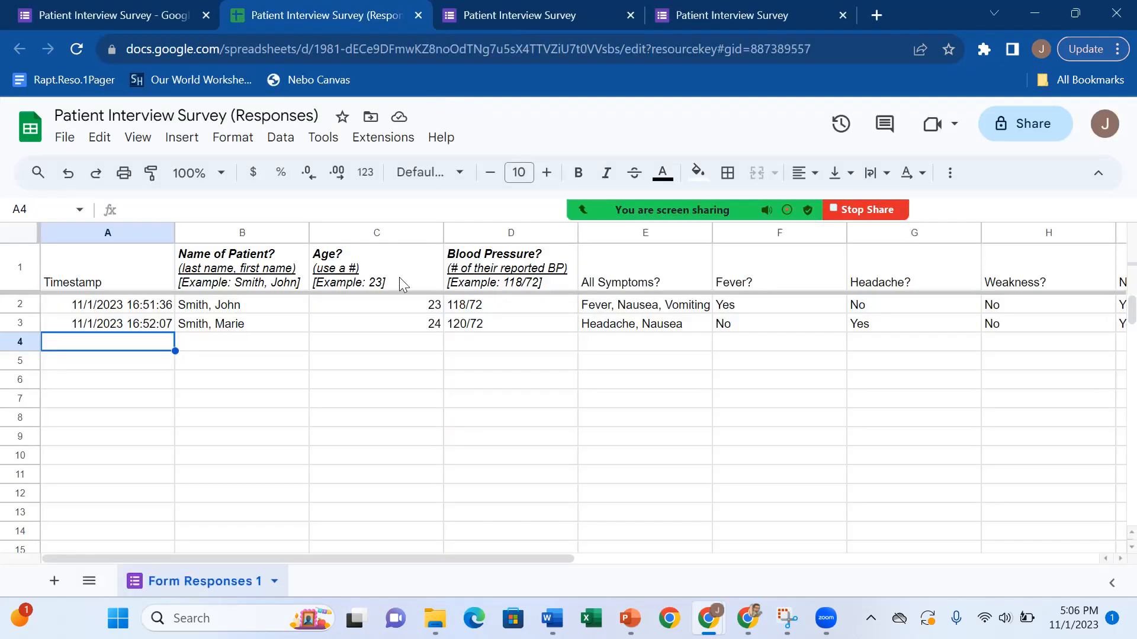
scroll(904, 395, "right", 2)
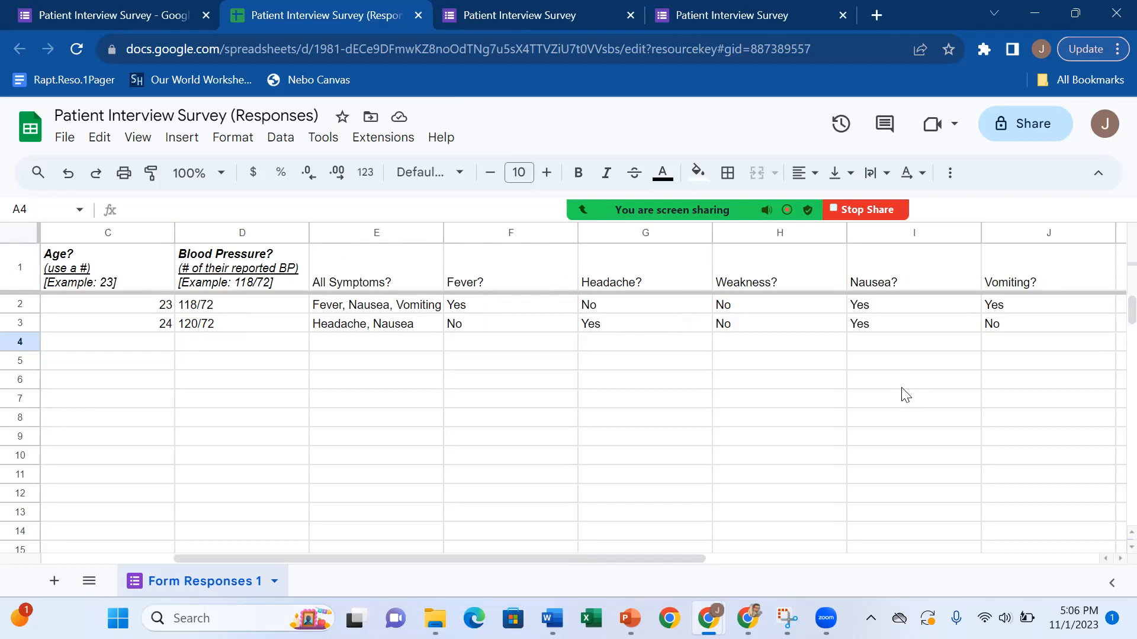
scroll(905, 395, "left", 2)
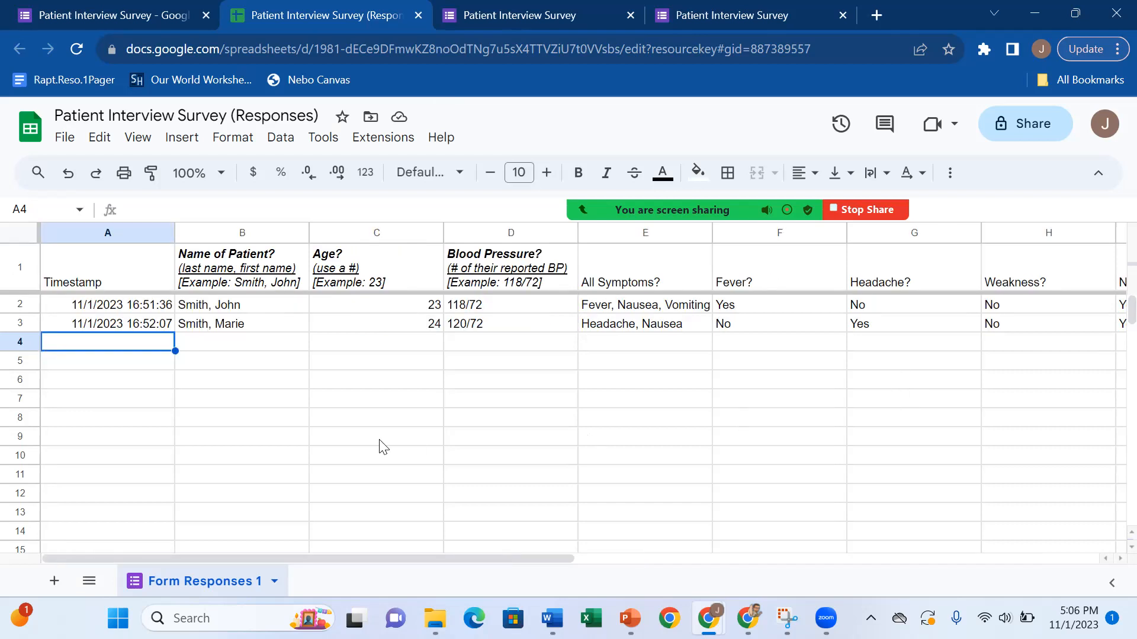
- Return to the start of the survey's response summary and end the screen share
left_click(95, 10)
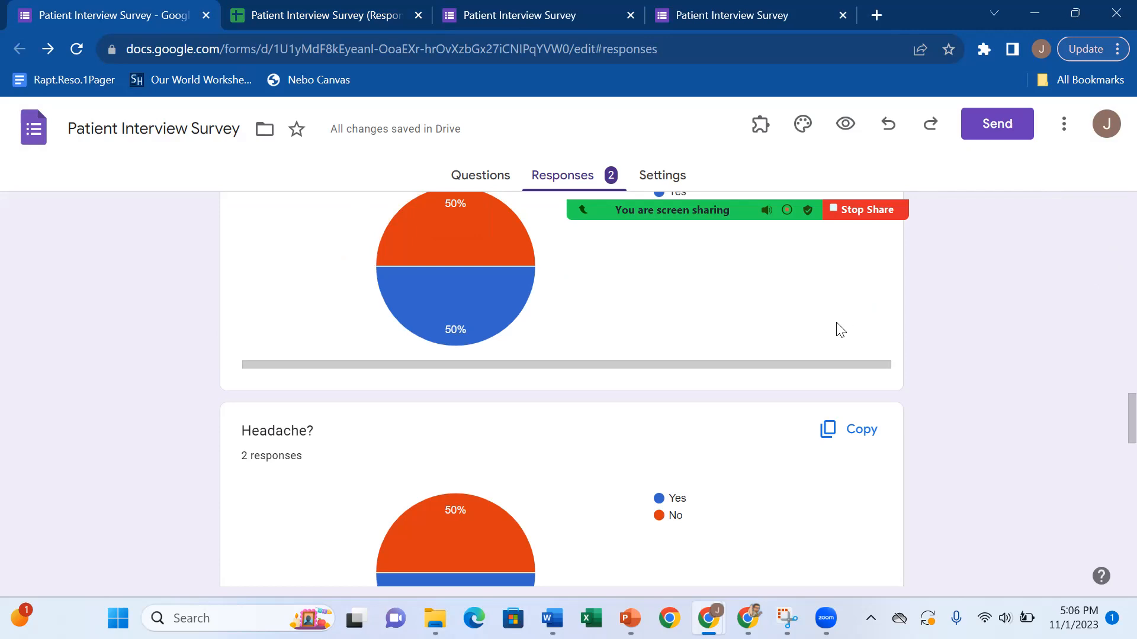
scroll(841, 330, "up", 20)
scroll(841, 329, "up", 4)
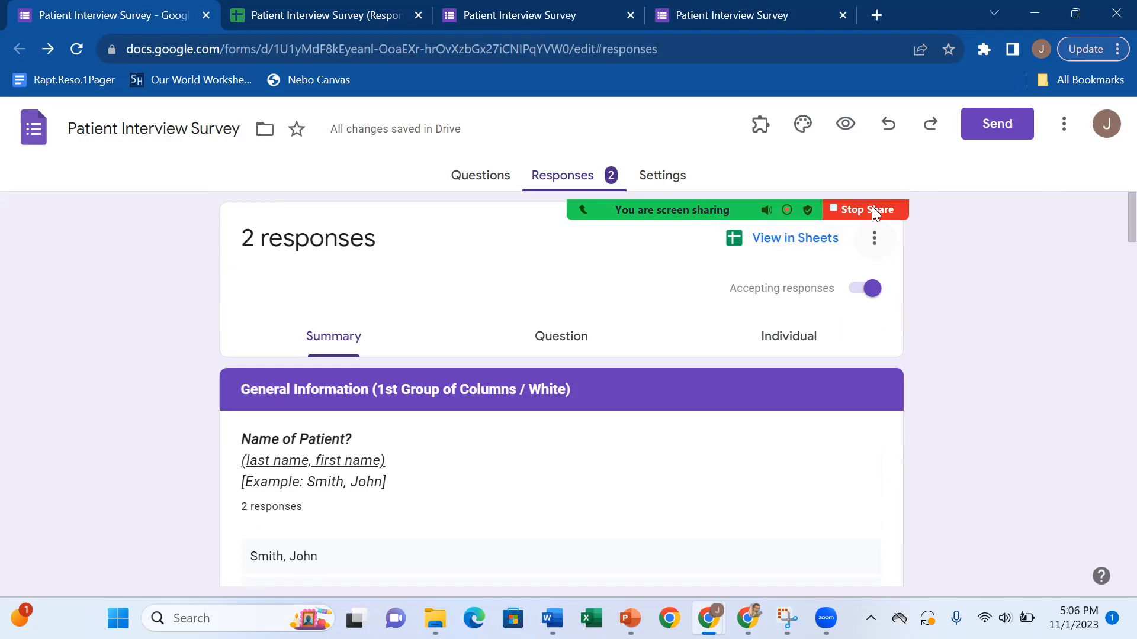
left_click(867, 210)
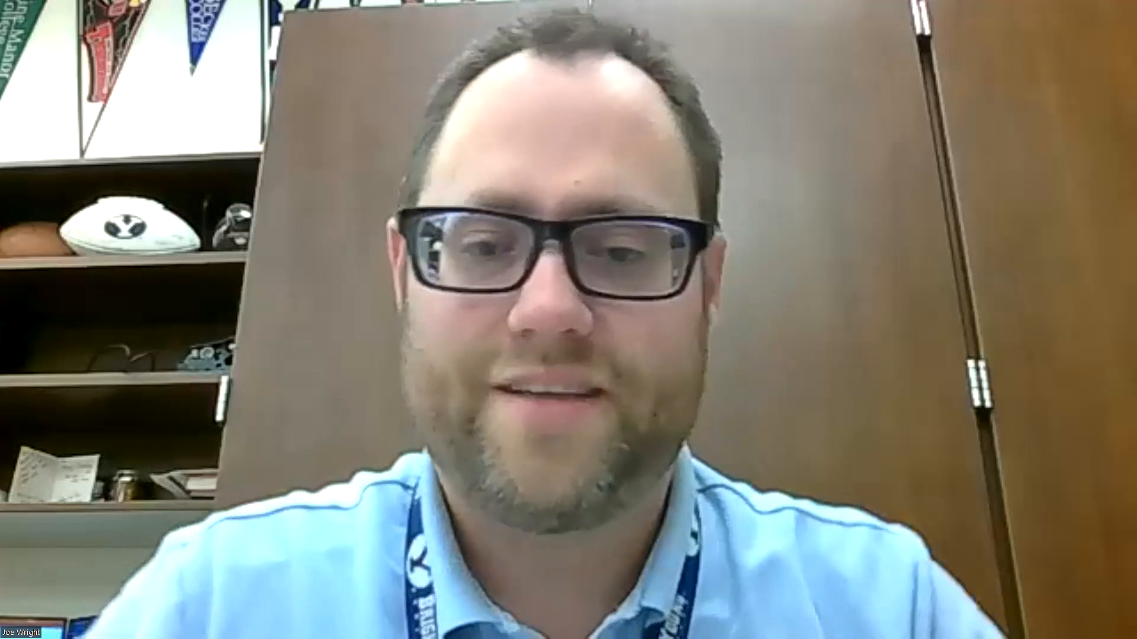